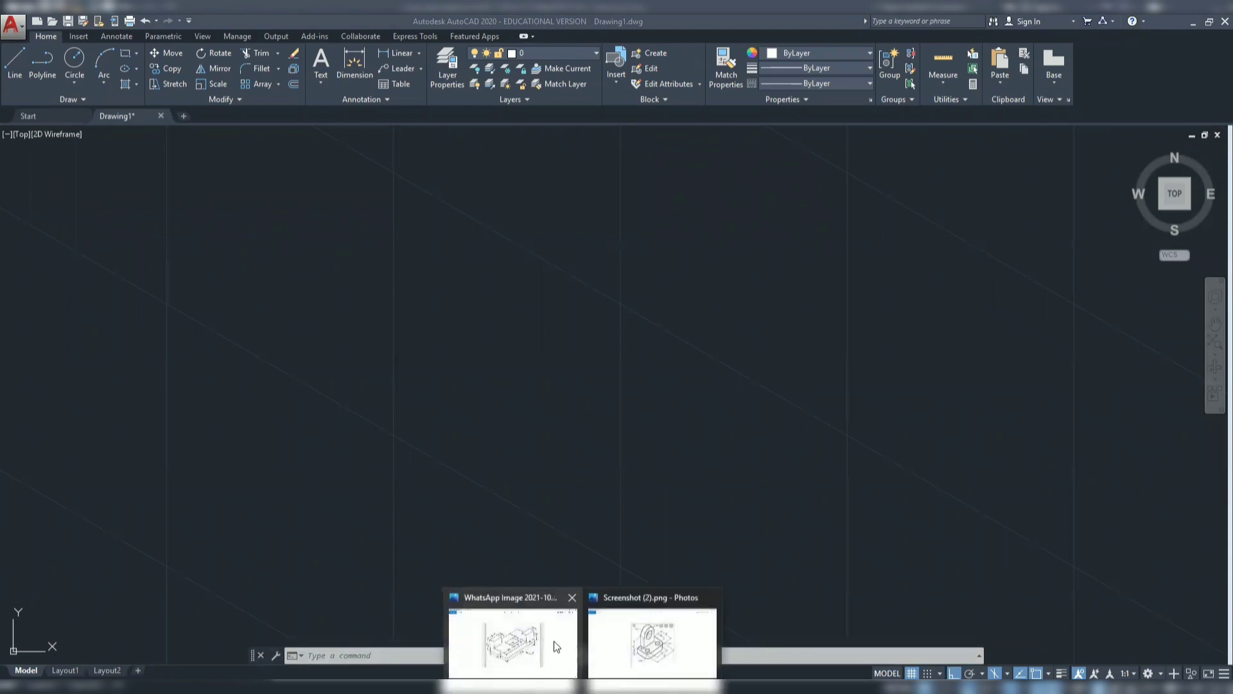
- Open the WhatsApp Image reference of the slotted isometric block in Photos
left_click(535, 643)
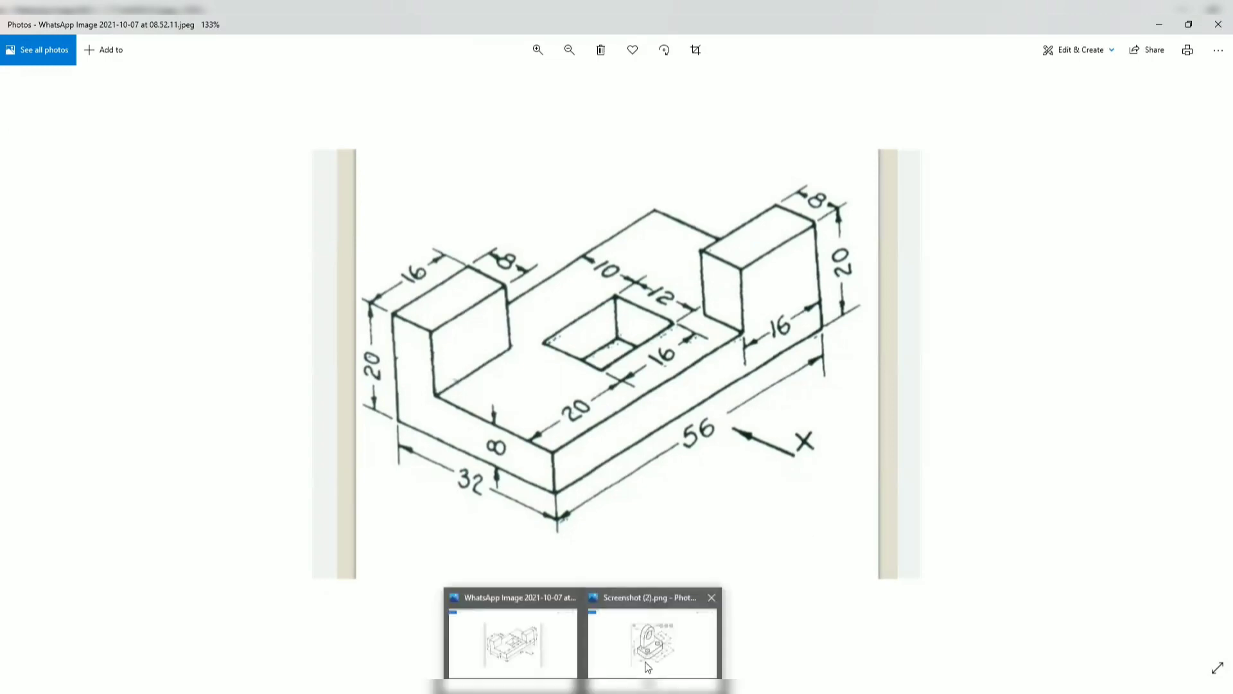
- Set the block reference images aside and return to the empty AutoCAD Drawing1
left_click(650, 655)
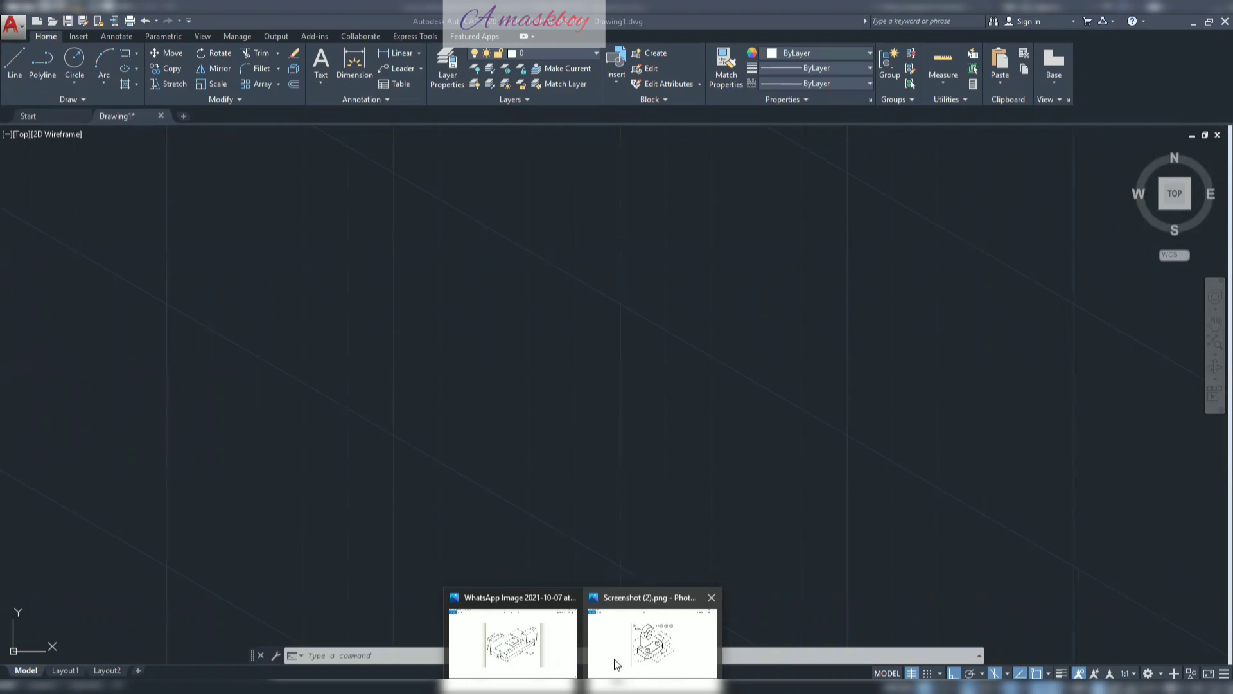
- Show Screenshot (2).png, the bracket reference with the R15 lug and Ø16 hole
left_click(565, 652)
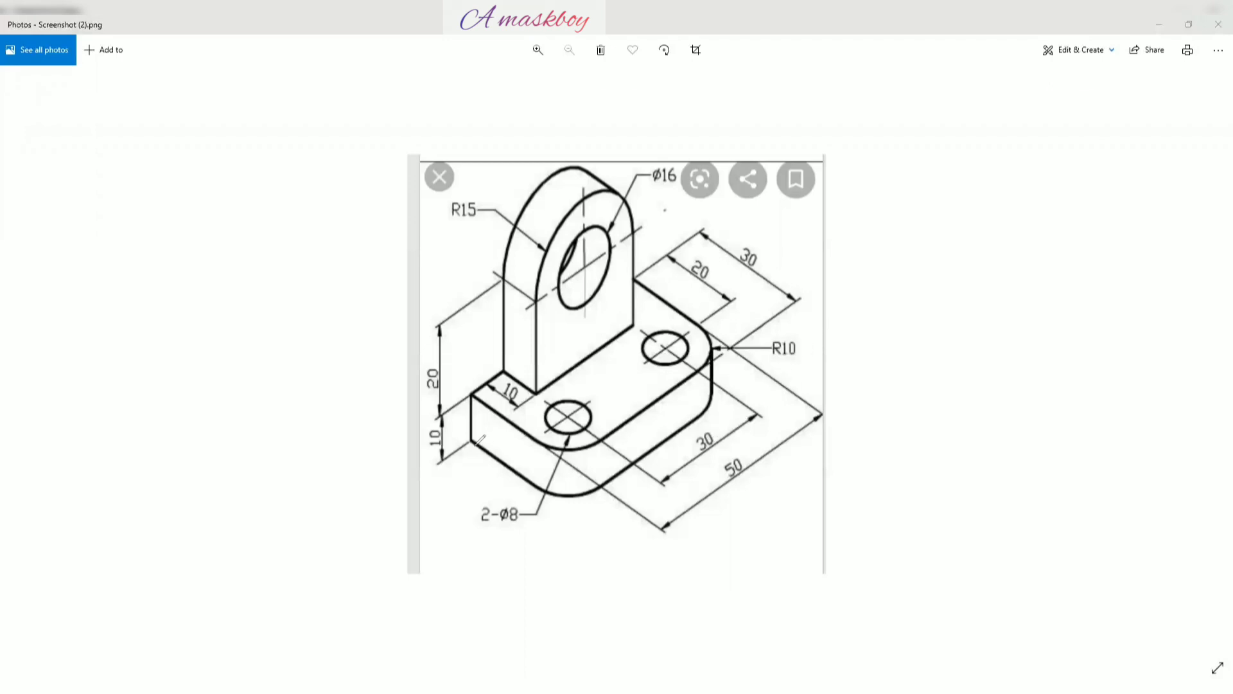
- Circle the 30 and 50 dimensions and trace the base's outline edges in red
left_click_drag(471, 397, 465, 443)
mouse_move(482, 458)
left_mouse_down()
mouse_move(444, 430)
mouse_move(559, 512)
left_mouse_up()
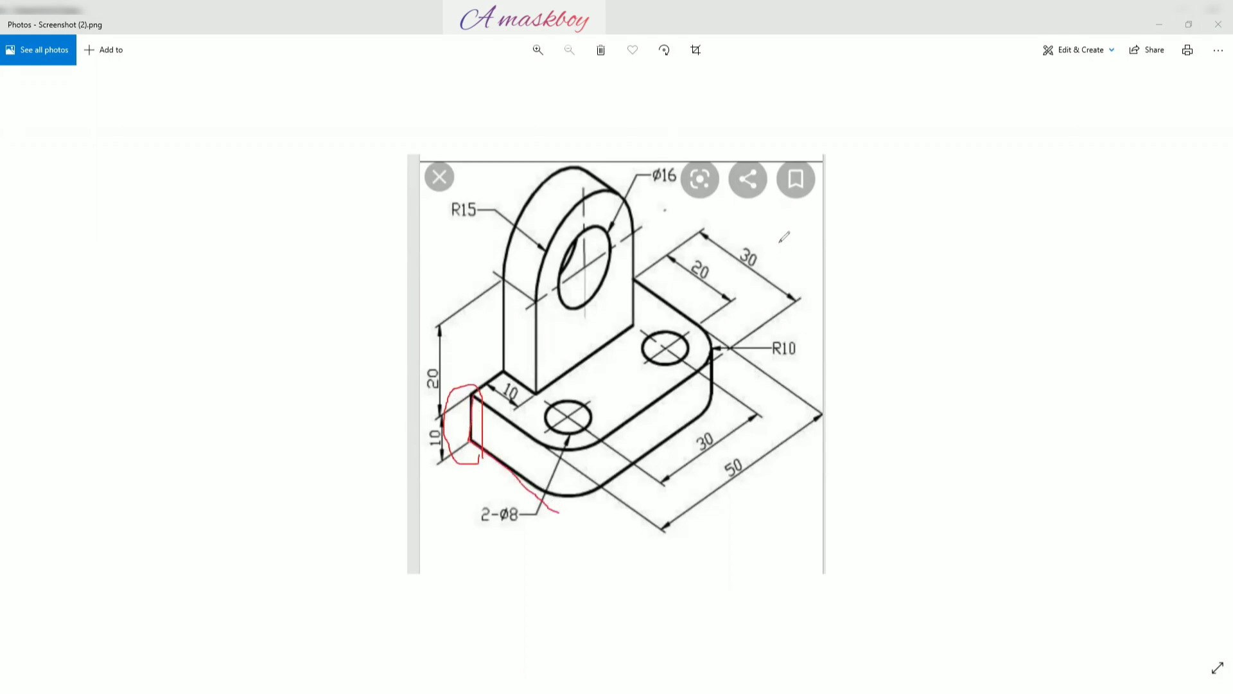
left_click_drag(785, 238, 777, 232)
left_click_drag(559, 512, 758, 389)
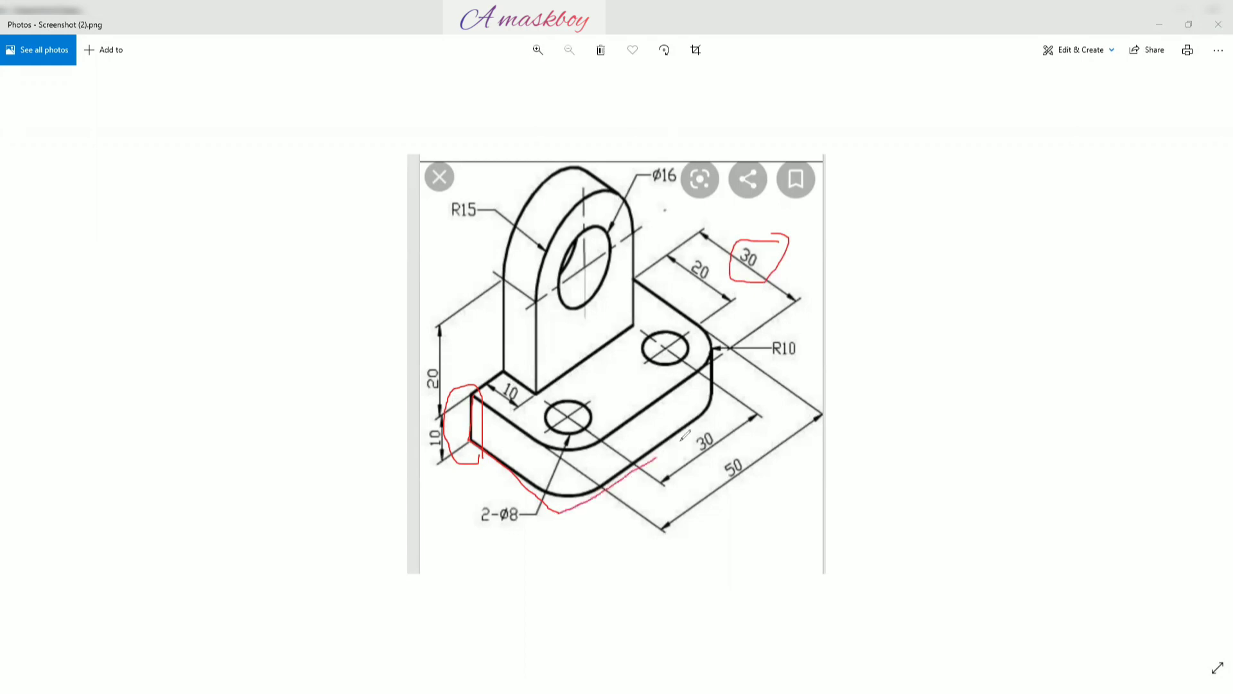
left_click_drag(753, 467, 747, 473)
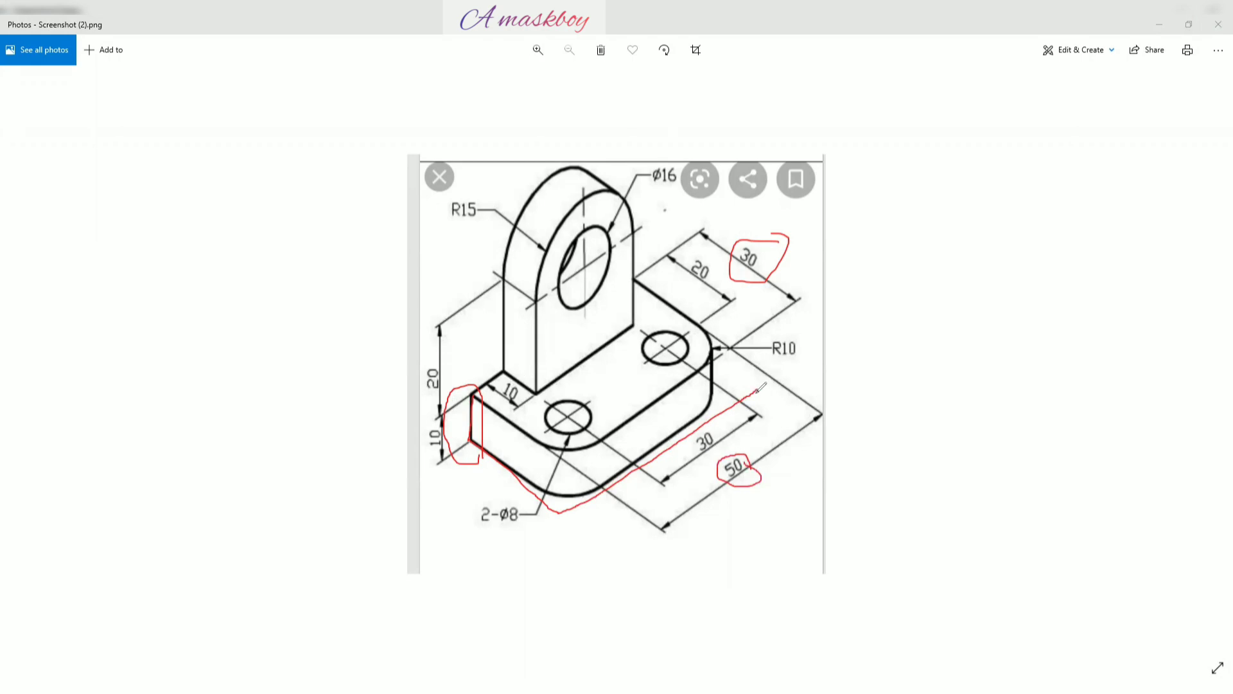
left_click_drag(757, 391, 622, 292)
mouse_move(481, 394)
left_mouse_down()
mouse_move(553, 446)
mouse_move(671, 393)
mouse_move(723, 347)
mouse_move(644, 287)
left_mouse_up()
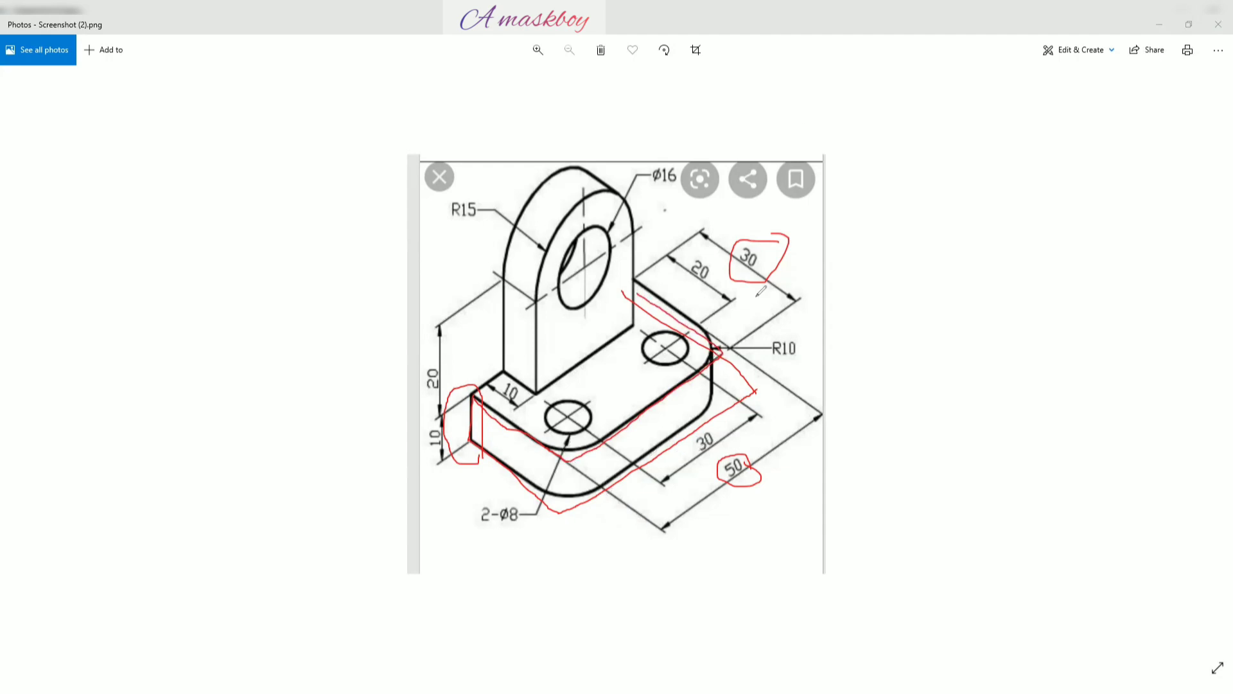
- Draw a first 30-unit vertical line and turn off the background grid
key("Escape")
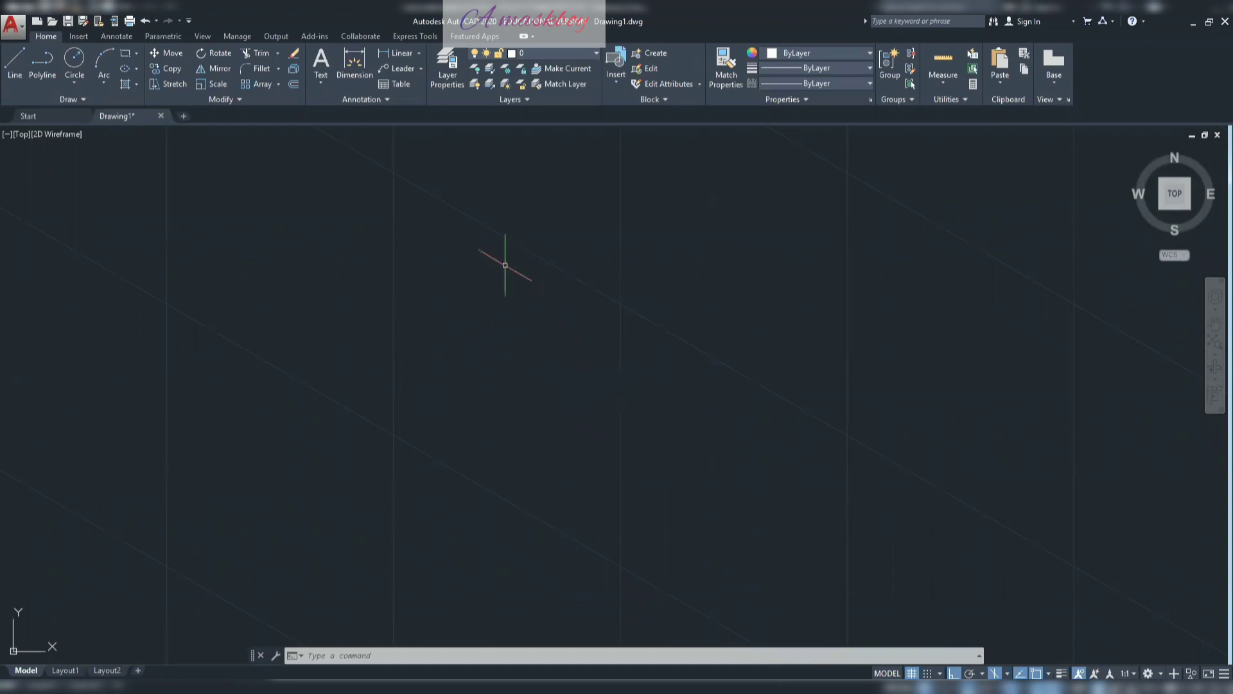
left_click(14, 64)
left_click(466, 509)
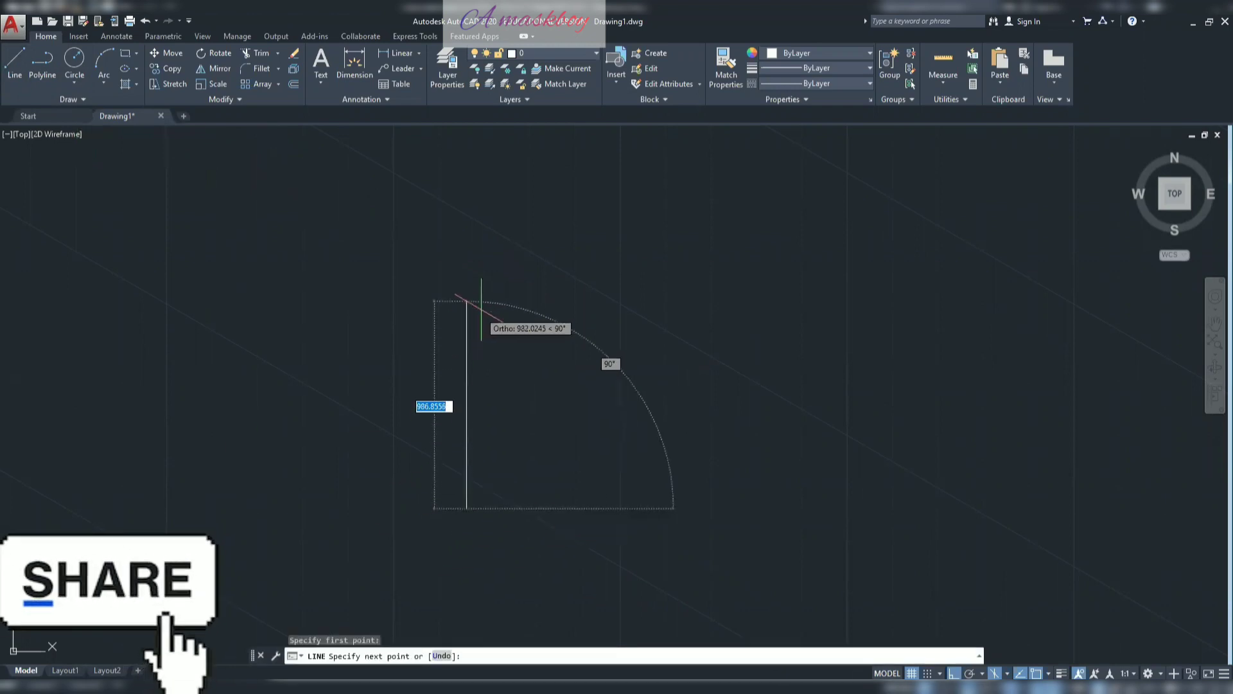
type("3")
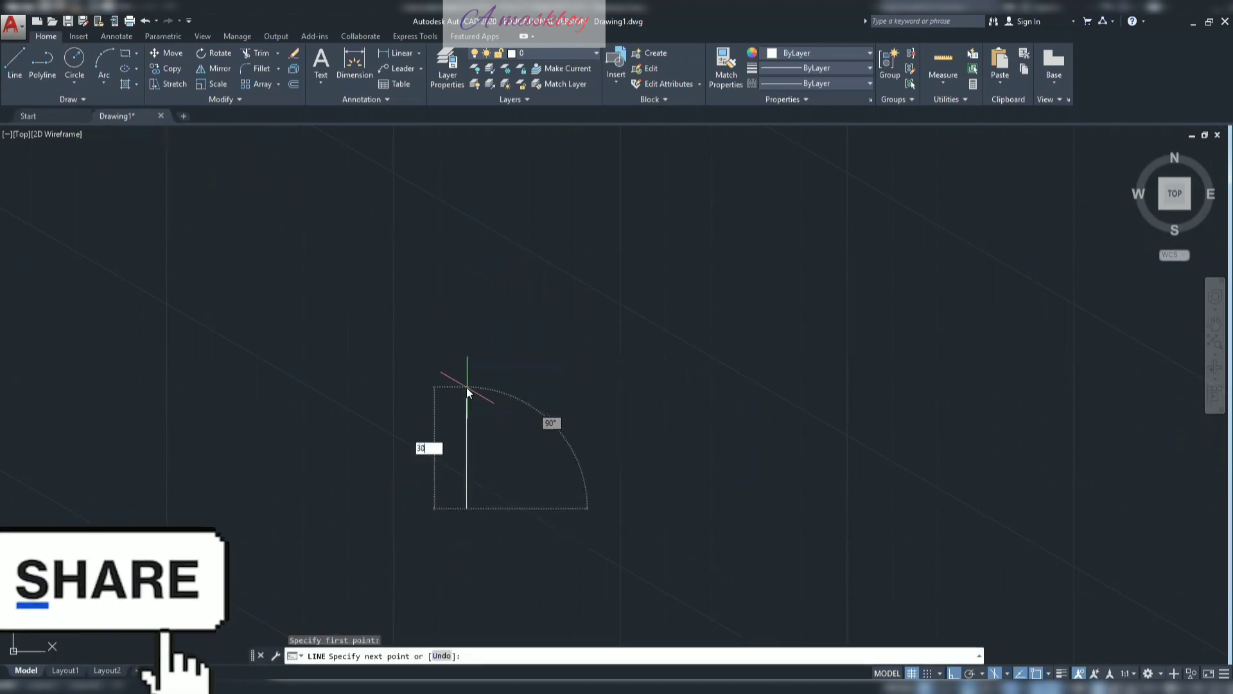
type("0")
key("Return")
key("Escape")
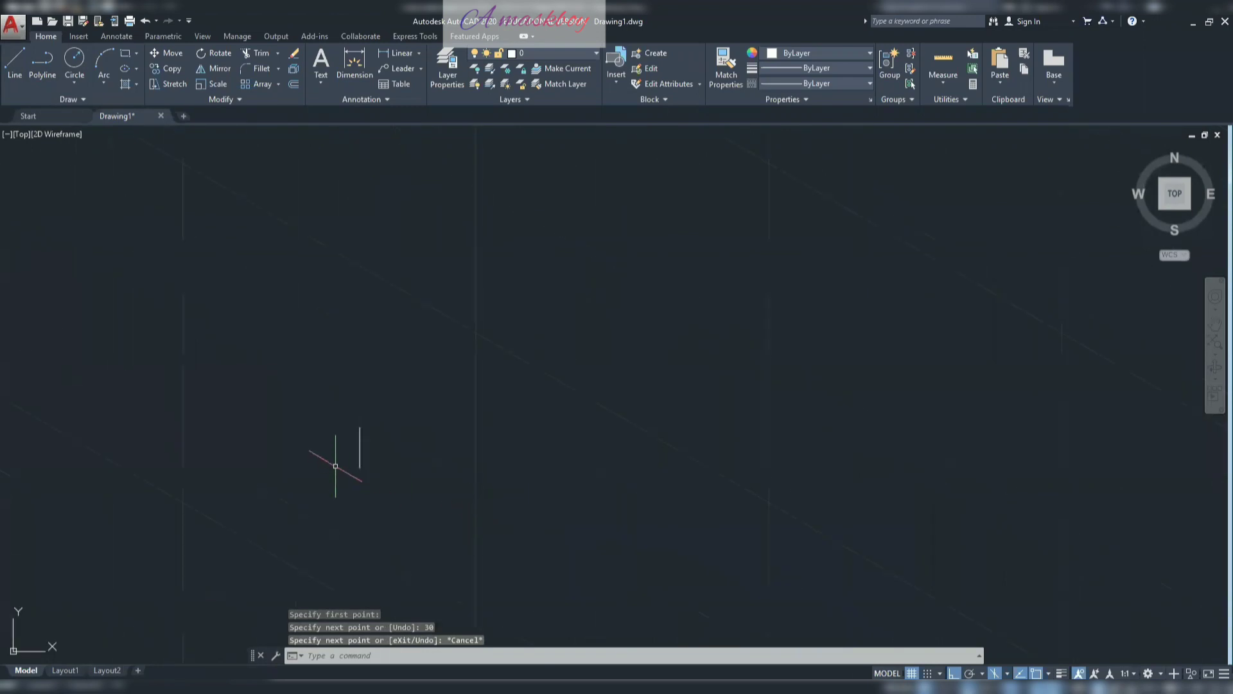
scroll(385, 450, "down", 2)
mouse_move(559, 453)
middle_mouse_down()
mouse_move(499, 455)
mouse_move(416, 503)
middle_mouse_up()
scroll(416, 503, "down", 2)
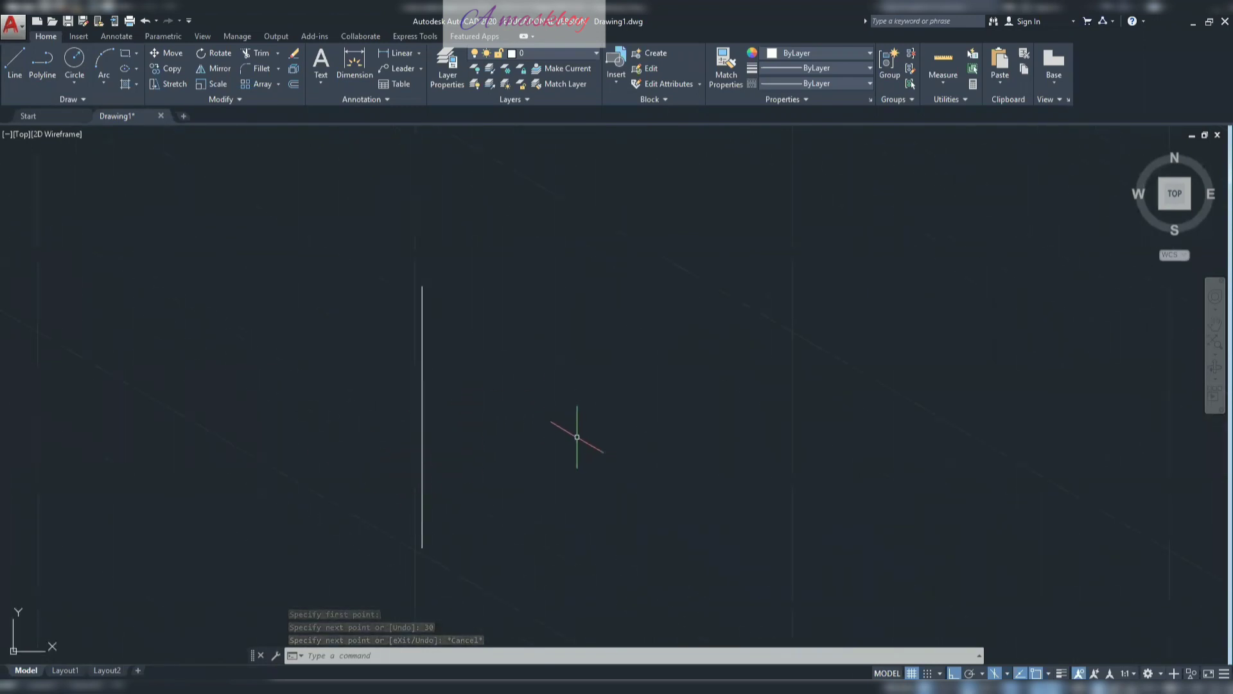
key("F7")
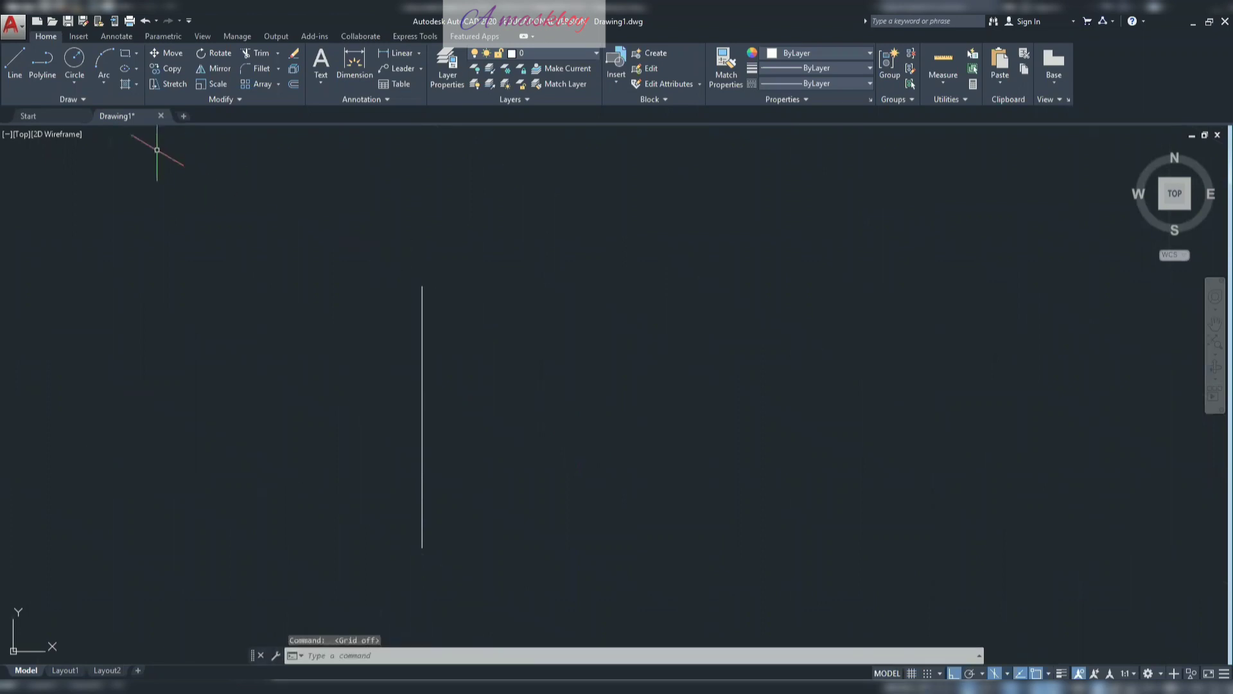
- From the vertical line's top, draw connected isometric edges of 30, 50 and 30 units
left_click(14, 61)
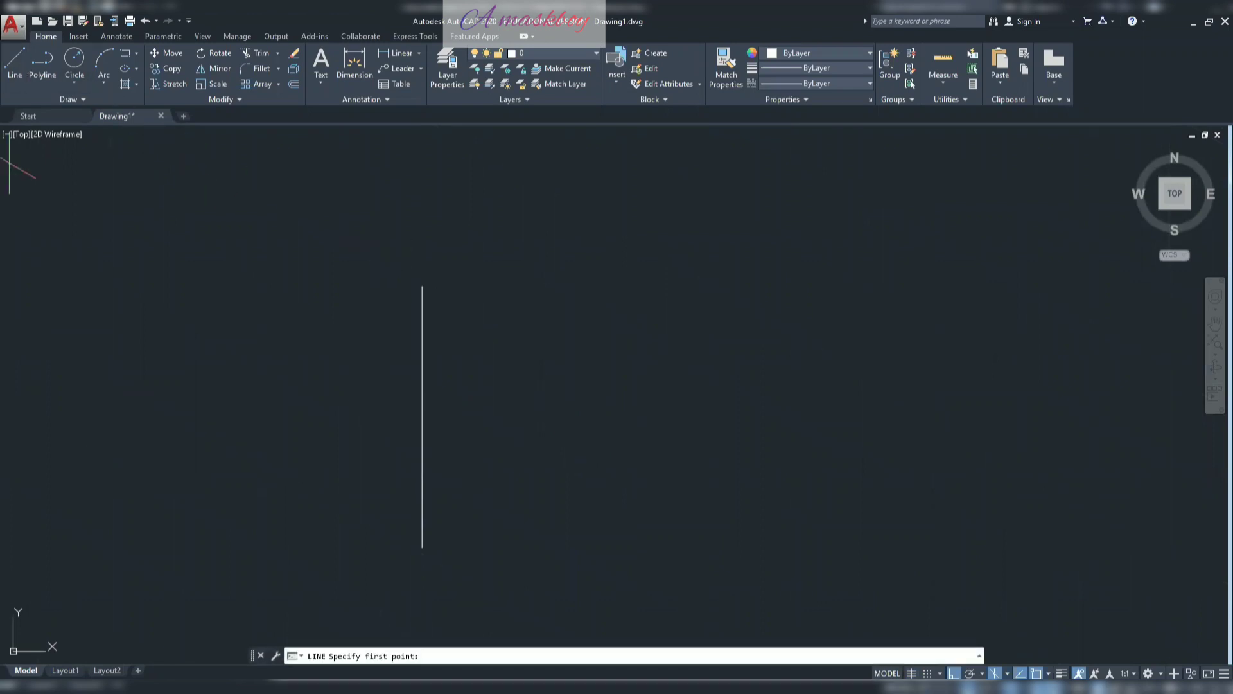
left_click(422, 285)
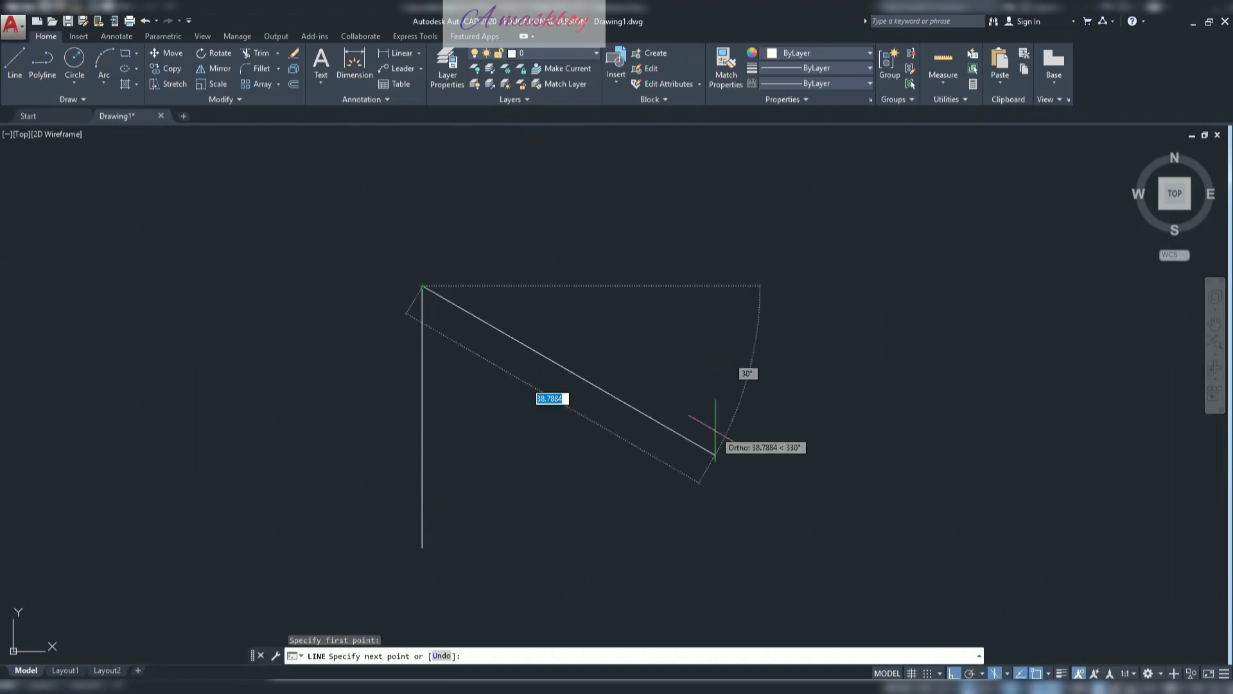
type("30")
key("Return")
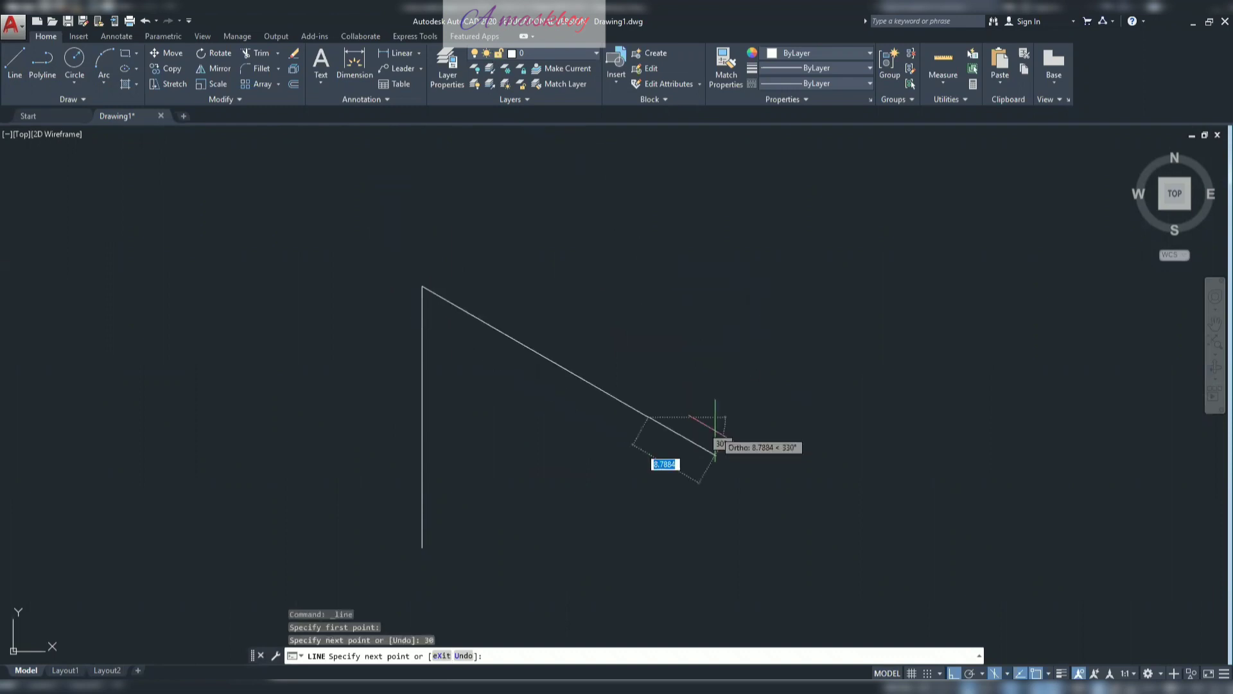
middle_click_drag(715, 431, 393, 474)
scroll(393, 475, "down", 5)
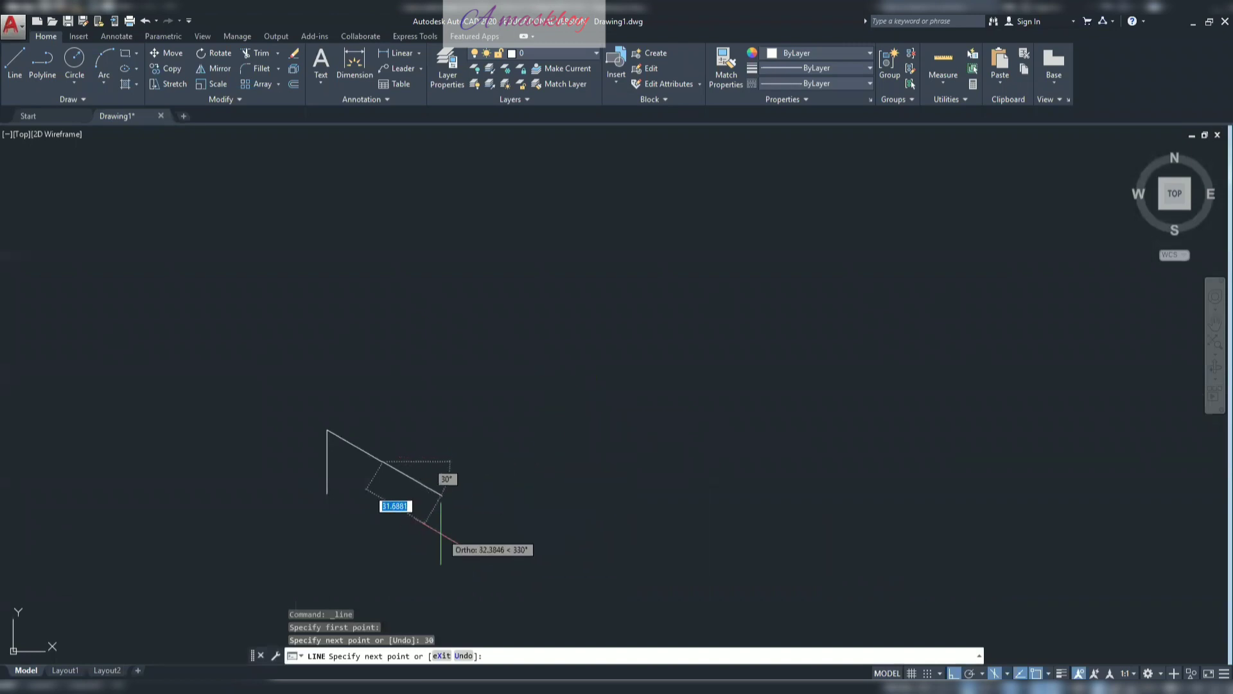
key("F5")
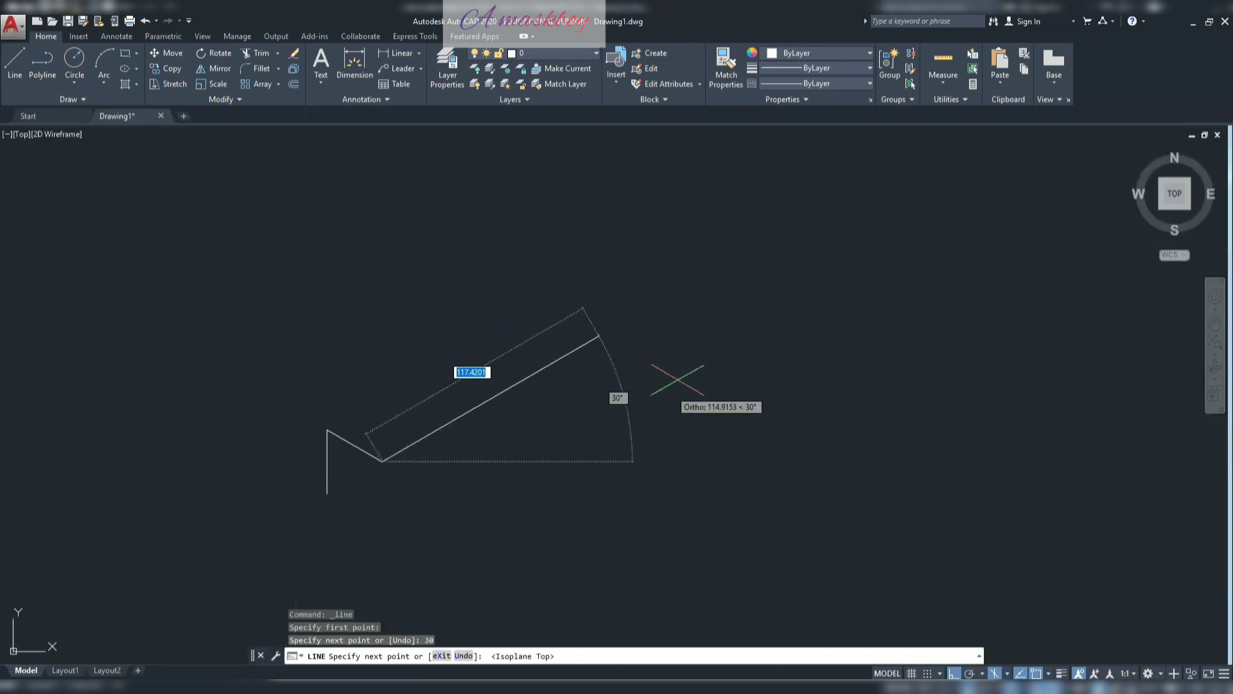
type("50")
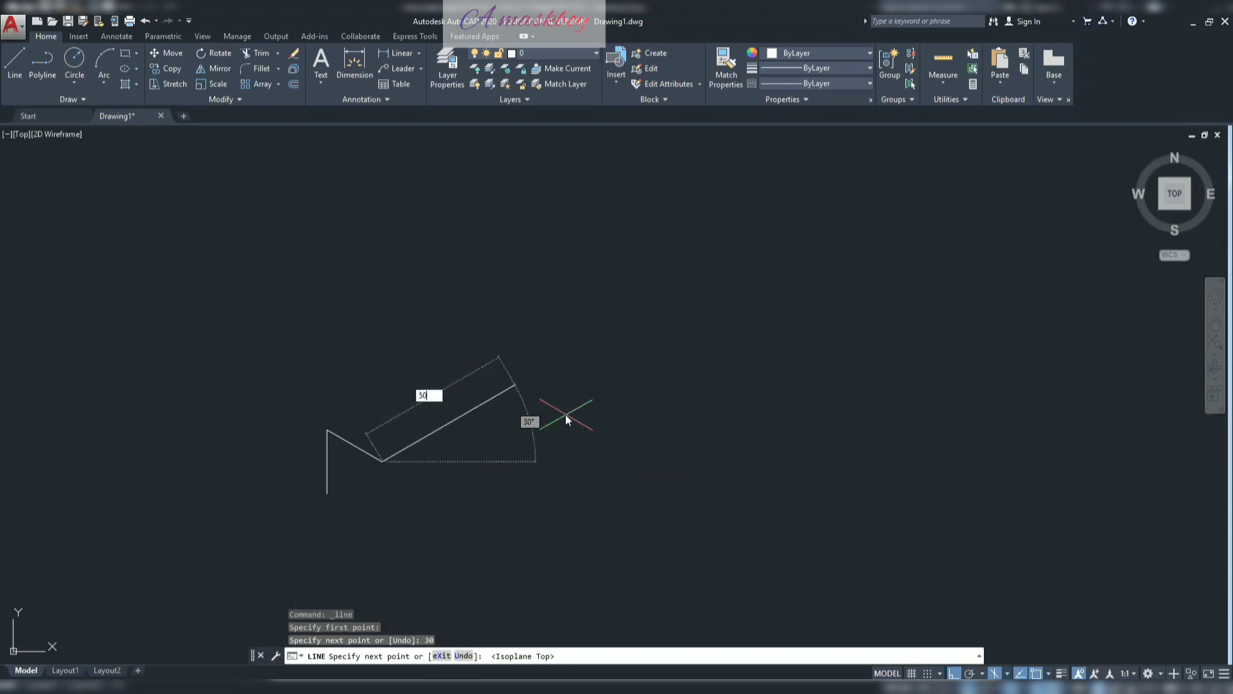
key("Return")
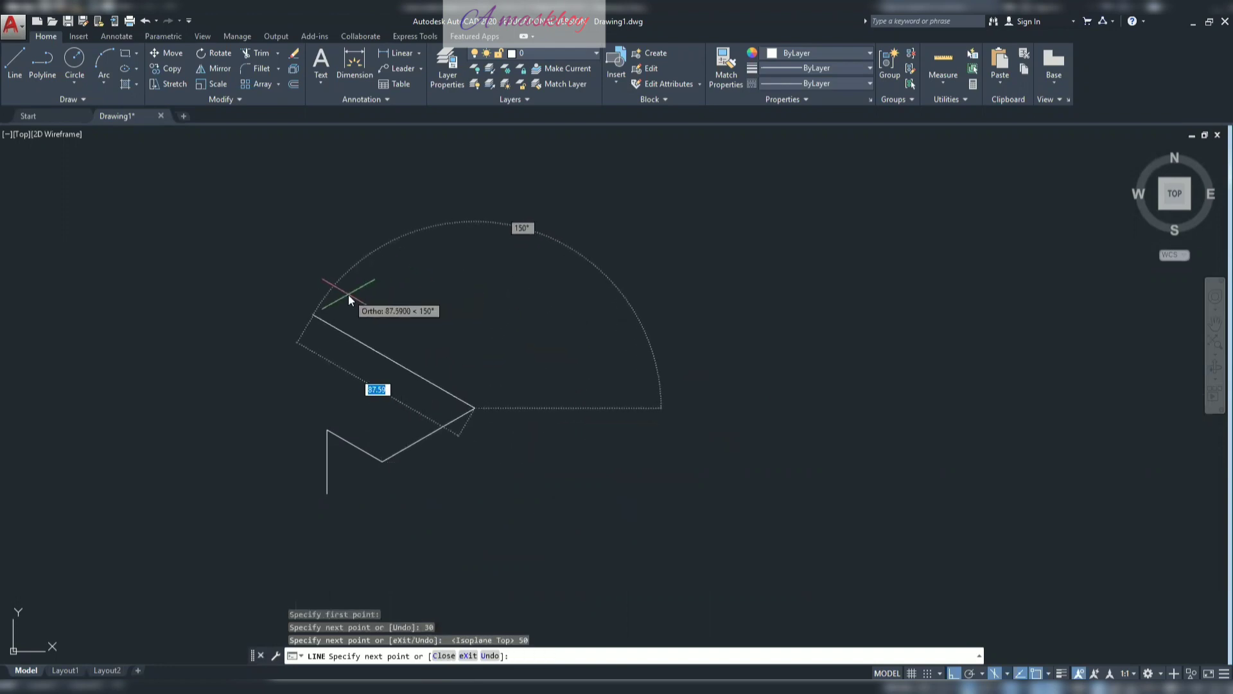
type("30")
key("Return")
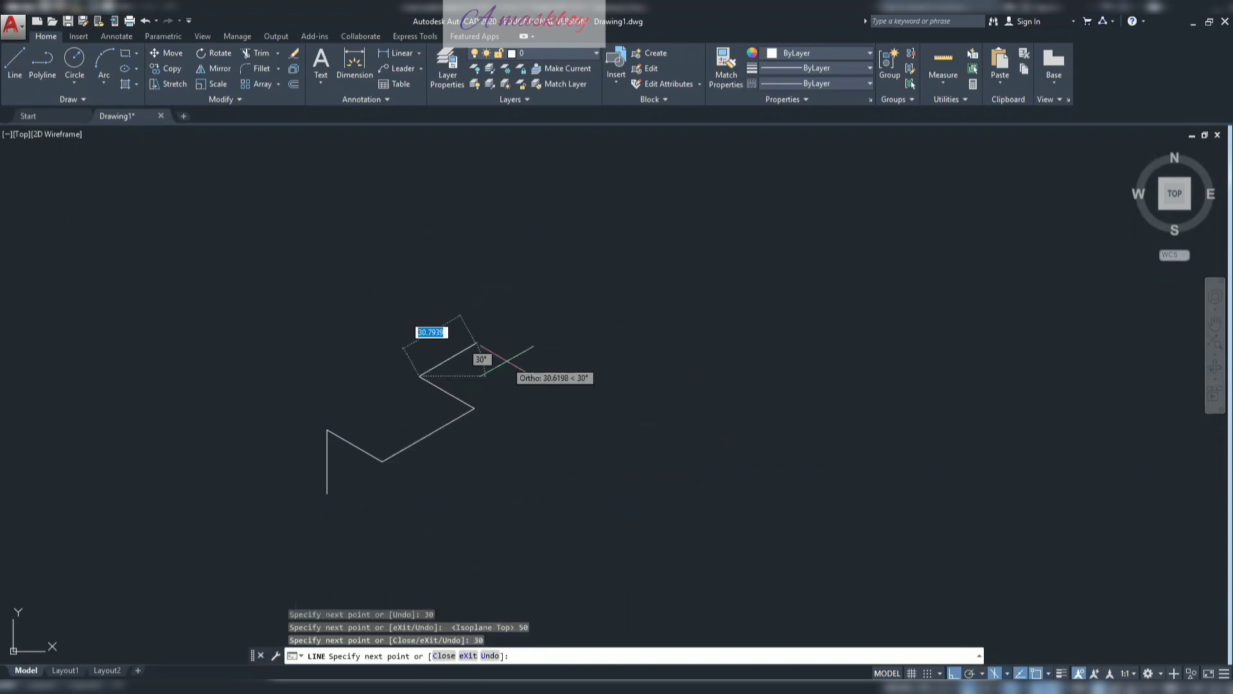
key("Escape")
- Erase the unwanted leftmost vertical line
key("Return")
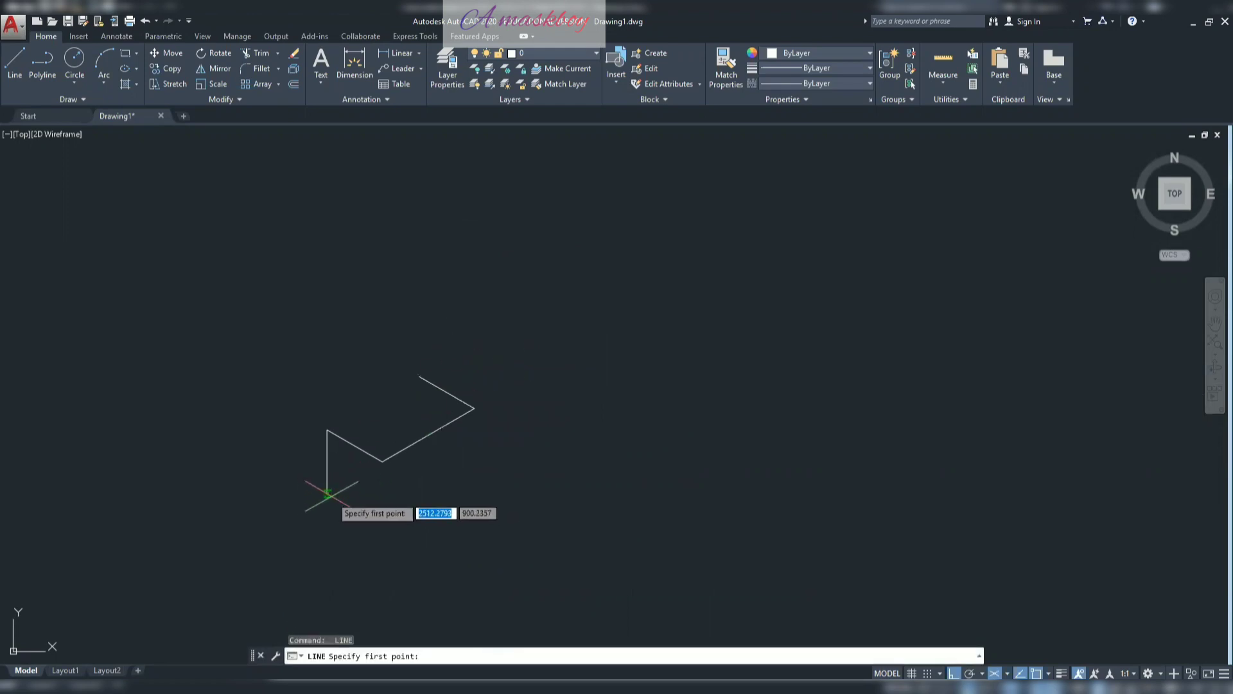
left_click(327, 493)
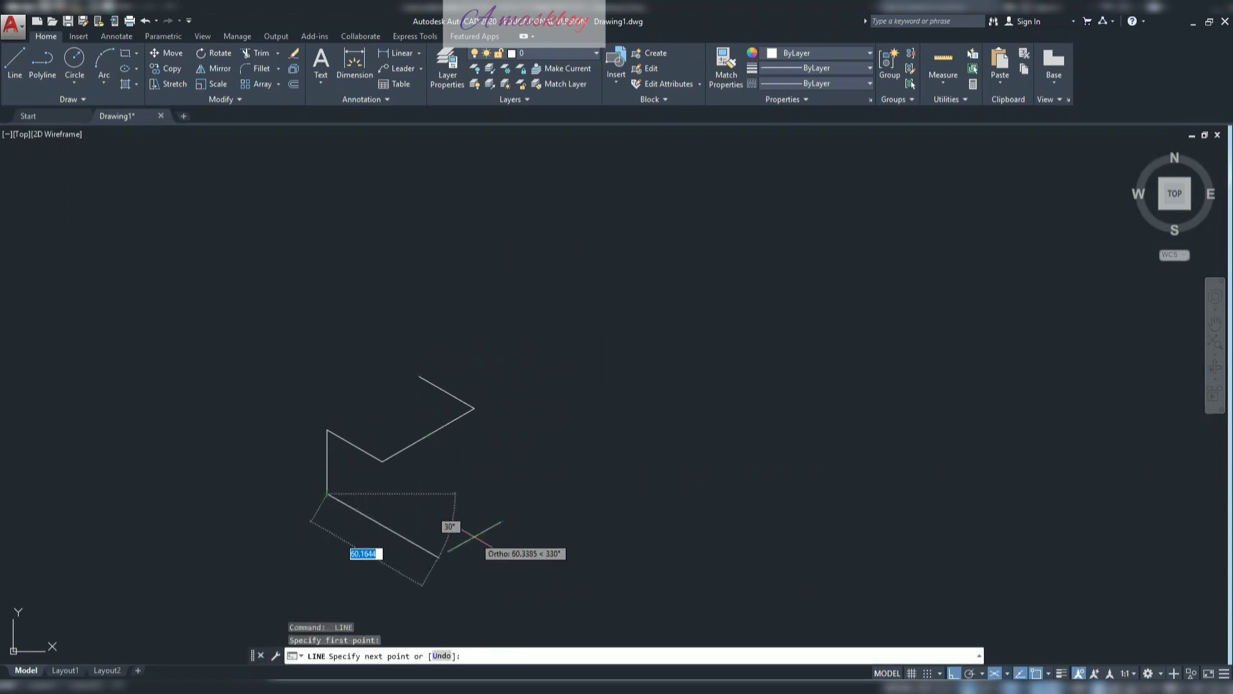
key("Escape")
left_click(327, 475)
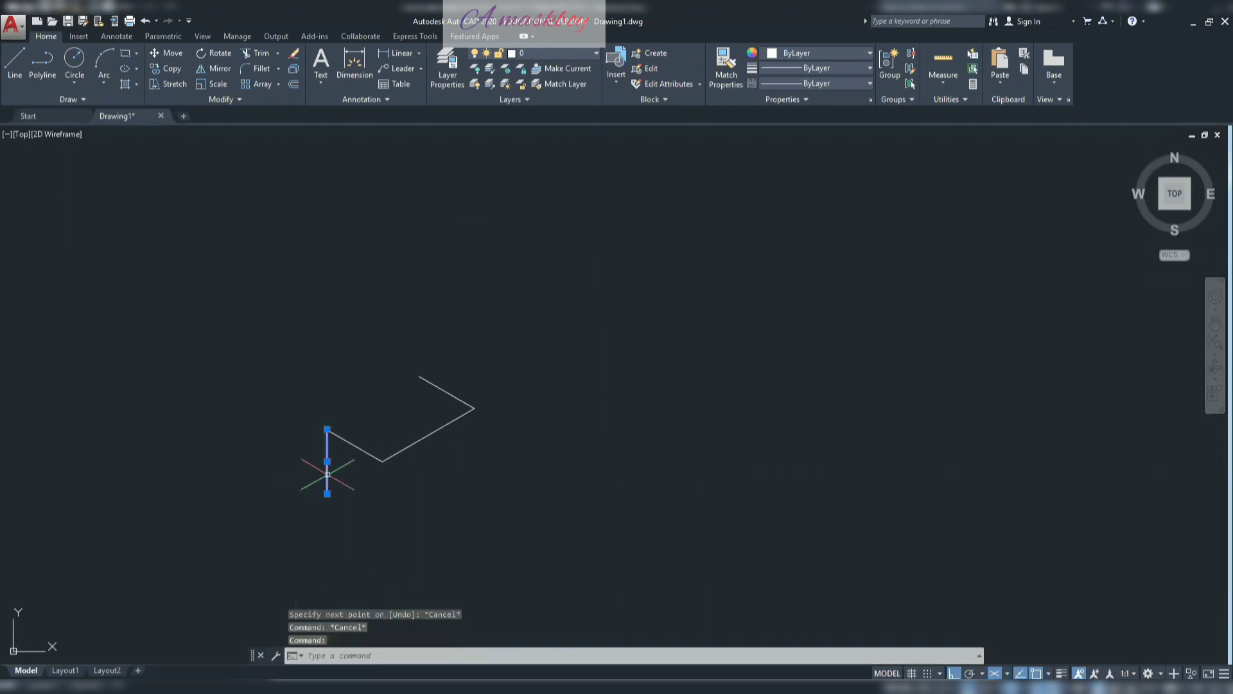
key("Delete")
- From the outline's left end, draw 10, 30 and 50-unit edges on successive isoplanes
left_click(14, 61)
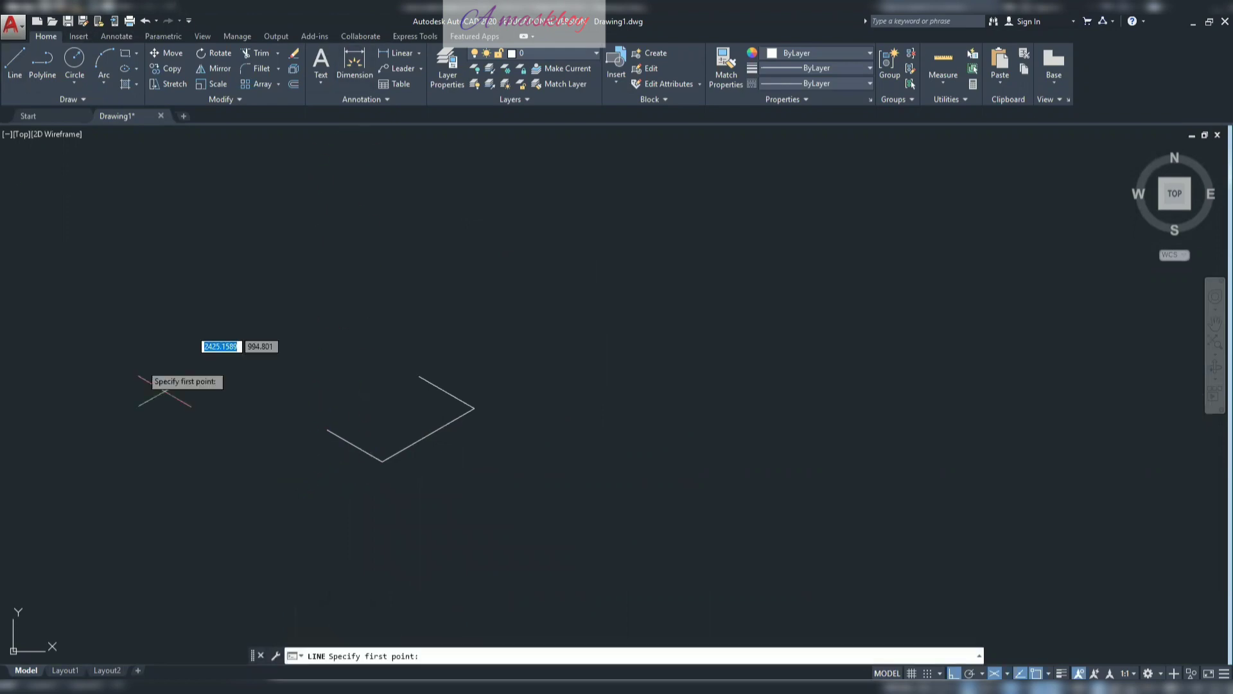
left_click(327, 429)
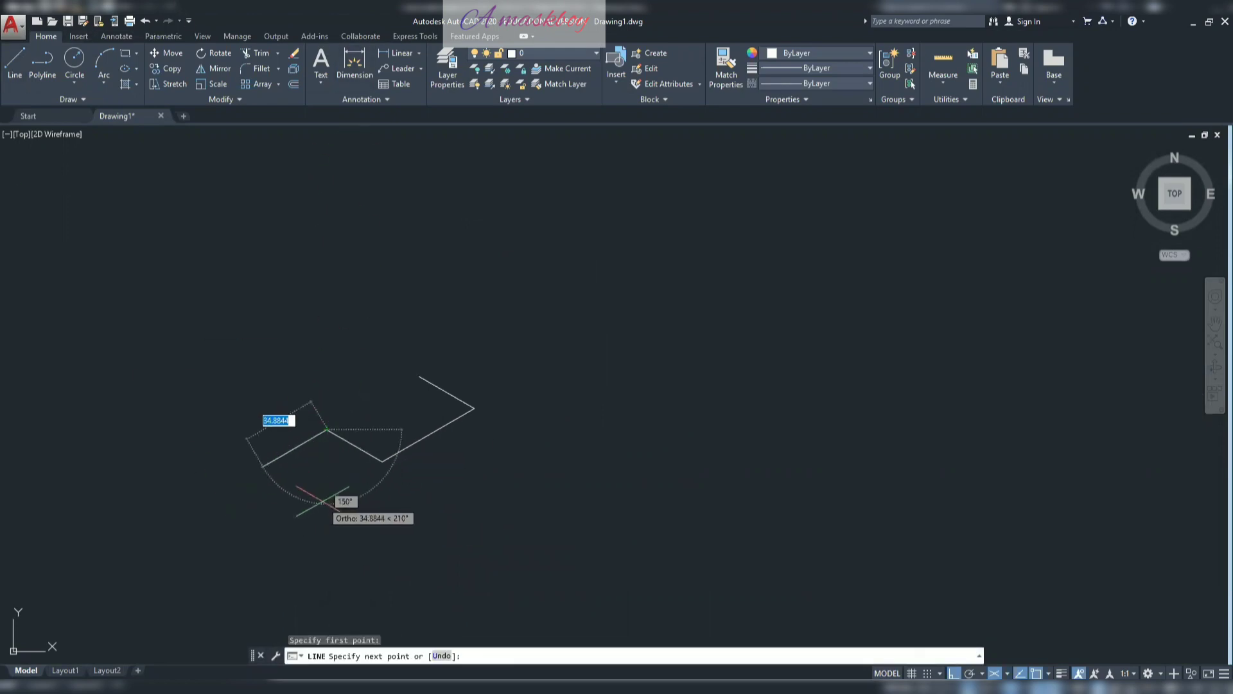
key("F5")
type("10")
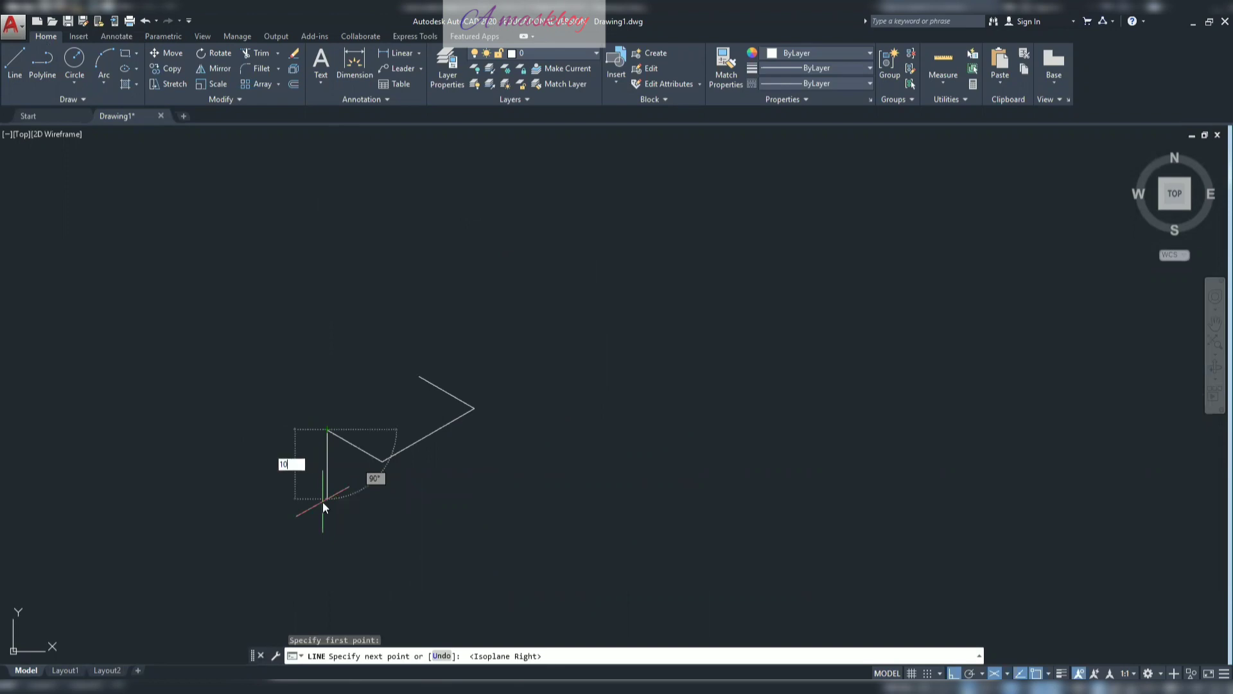
key("Return")
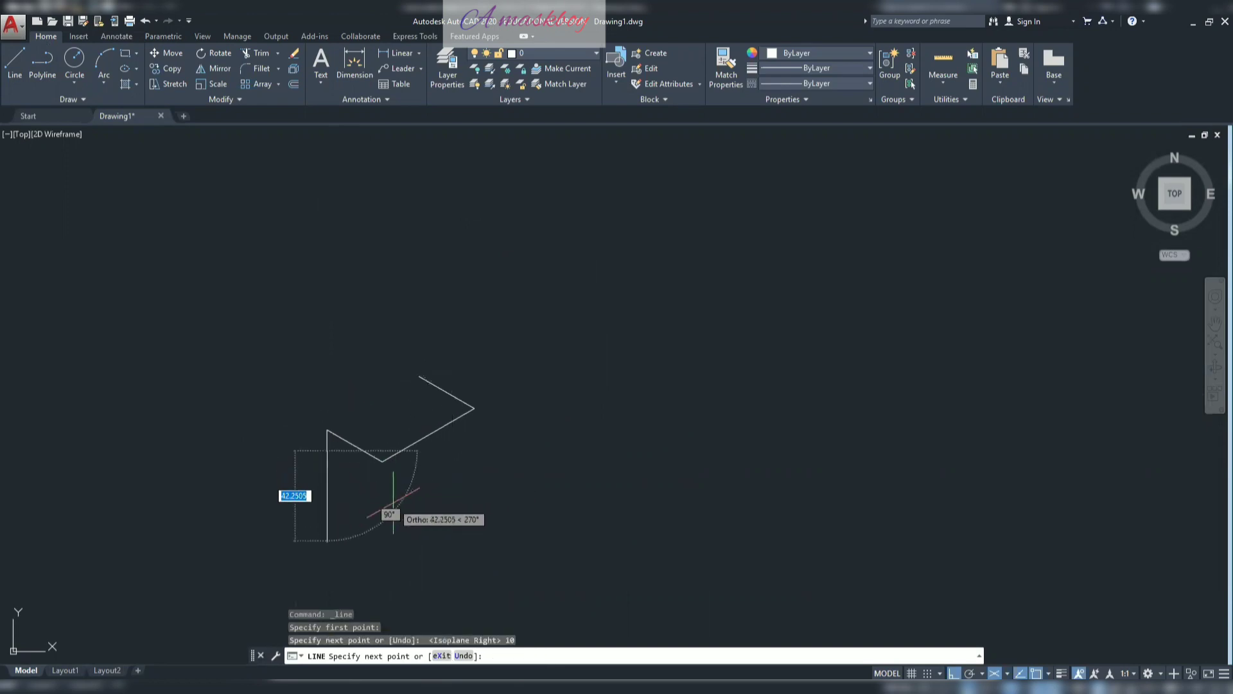
key("F5")
type("30")
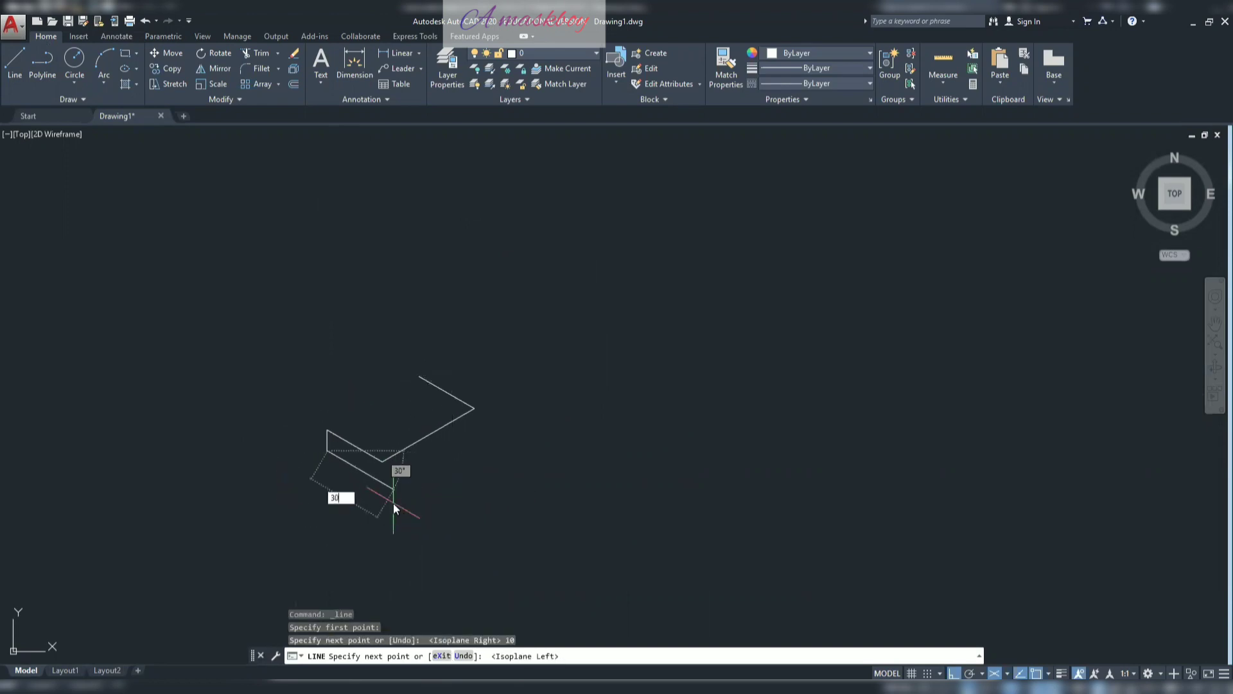
key("Return")
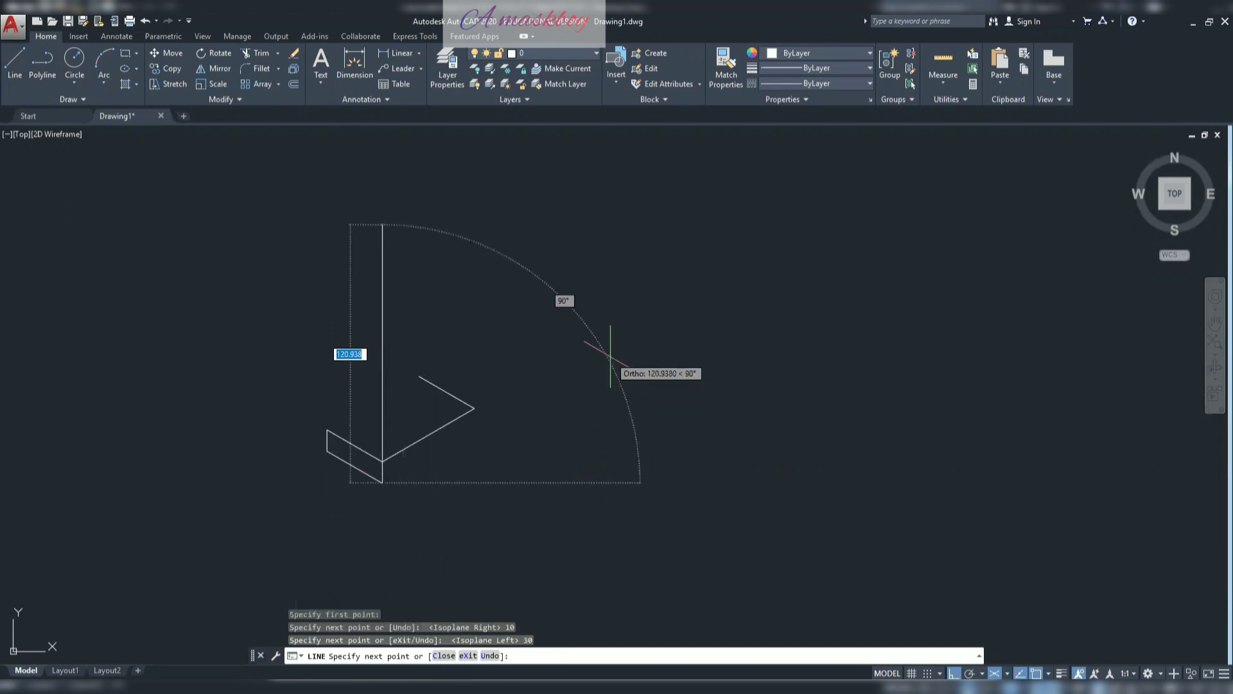
key("F5")
type("50")
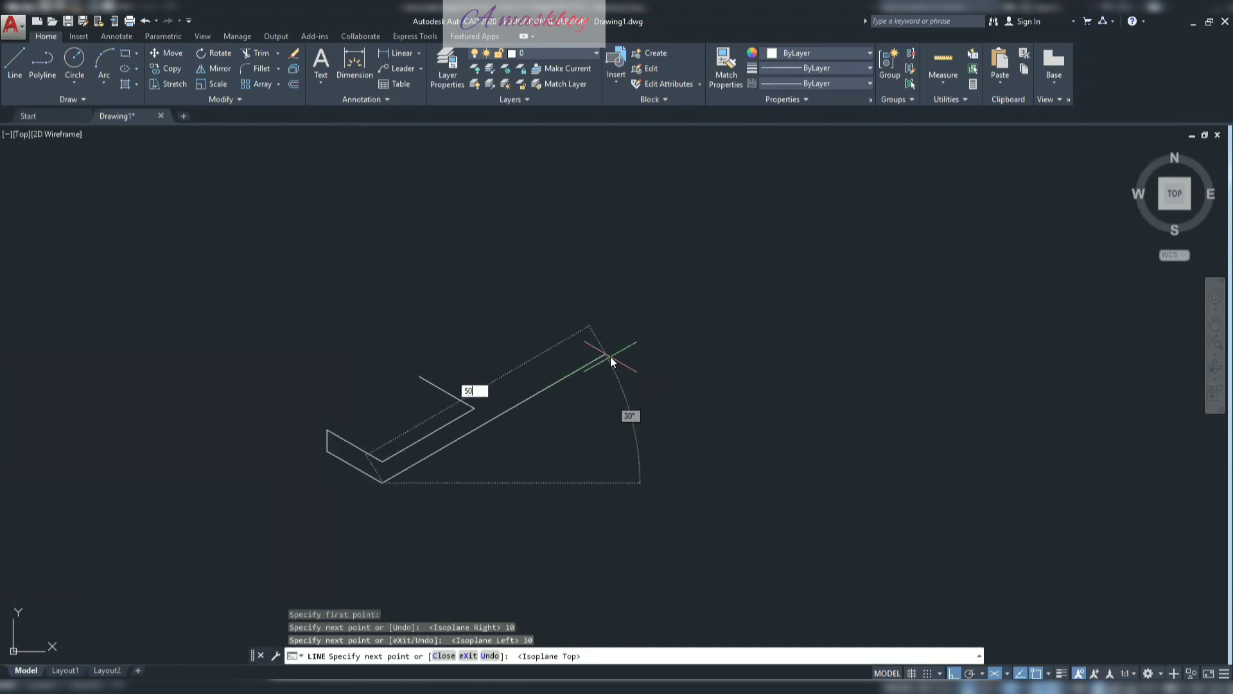
key("Return")
key("Escape")
- Zoom and pan to centre the finished base outline
scroll(485, 471, "up", 5)
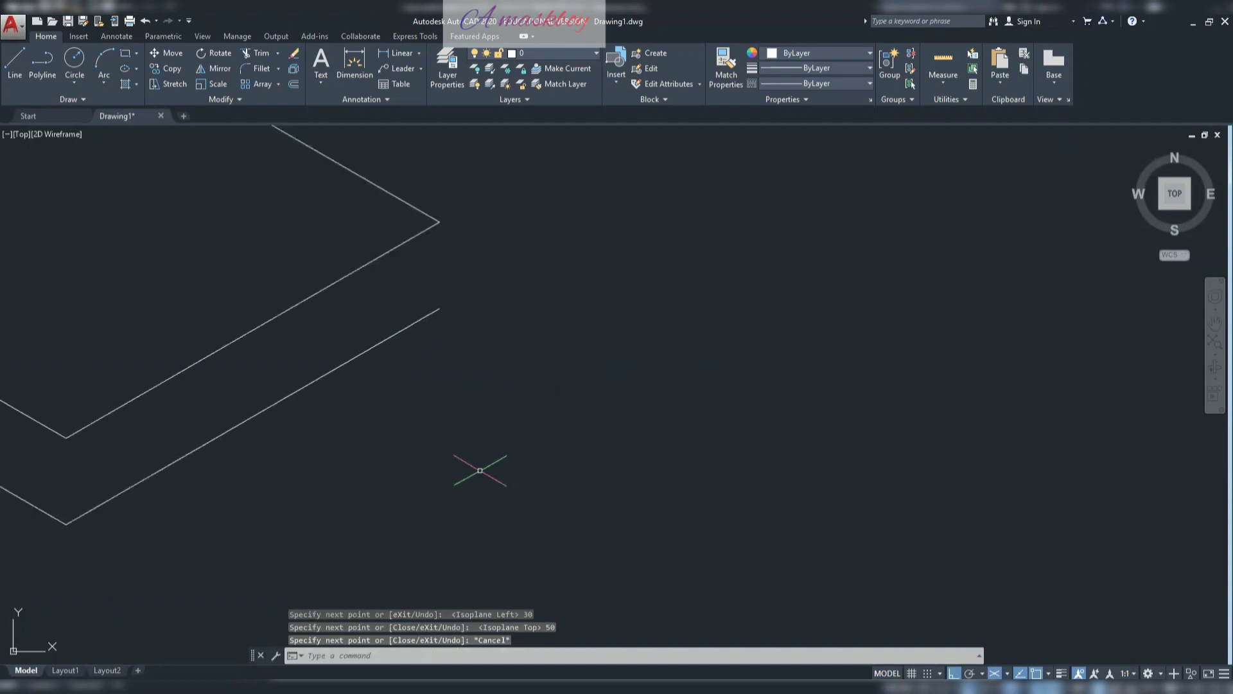
scroll(784, 514, "down", 2)
middle_click_drag(785, 515, 868, 519)
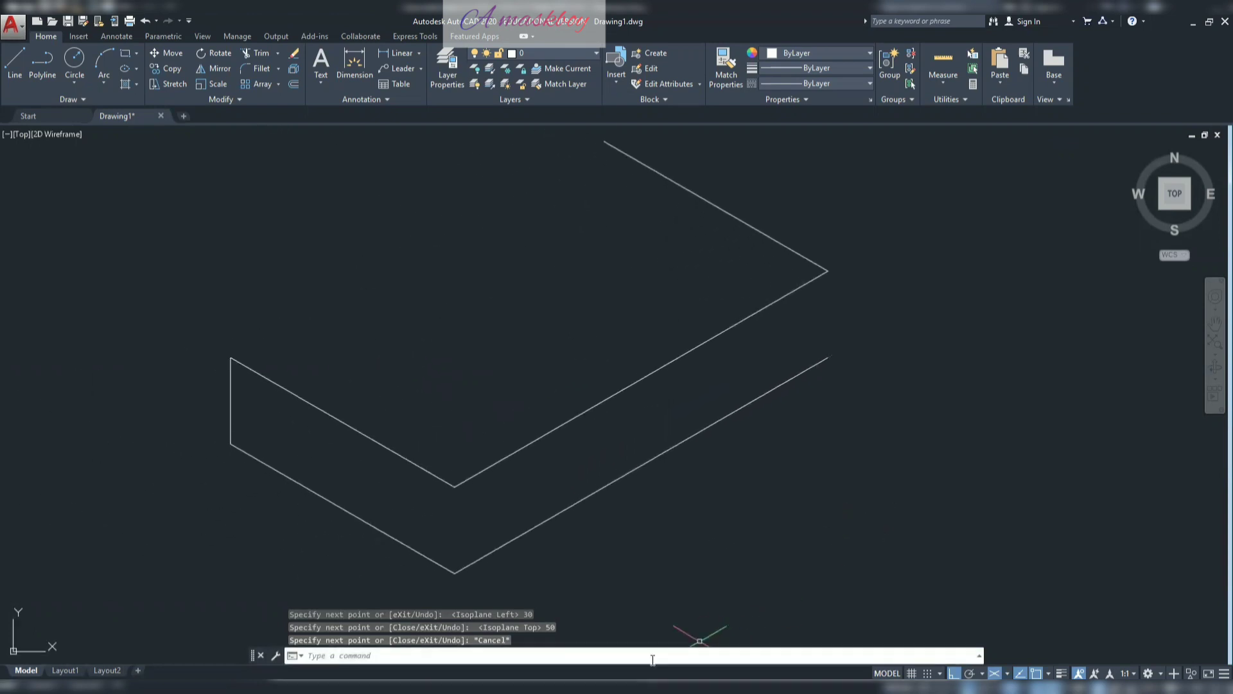
middle_click_drag(647, 501, 669, 514)
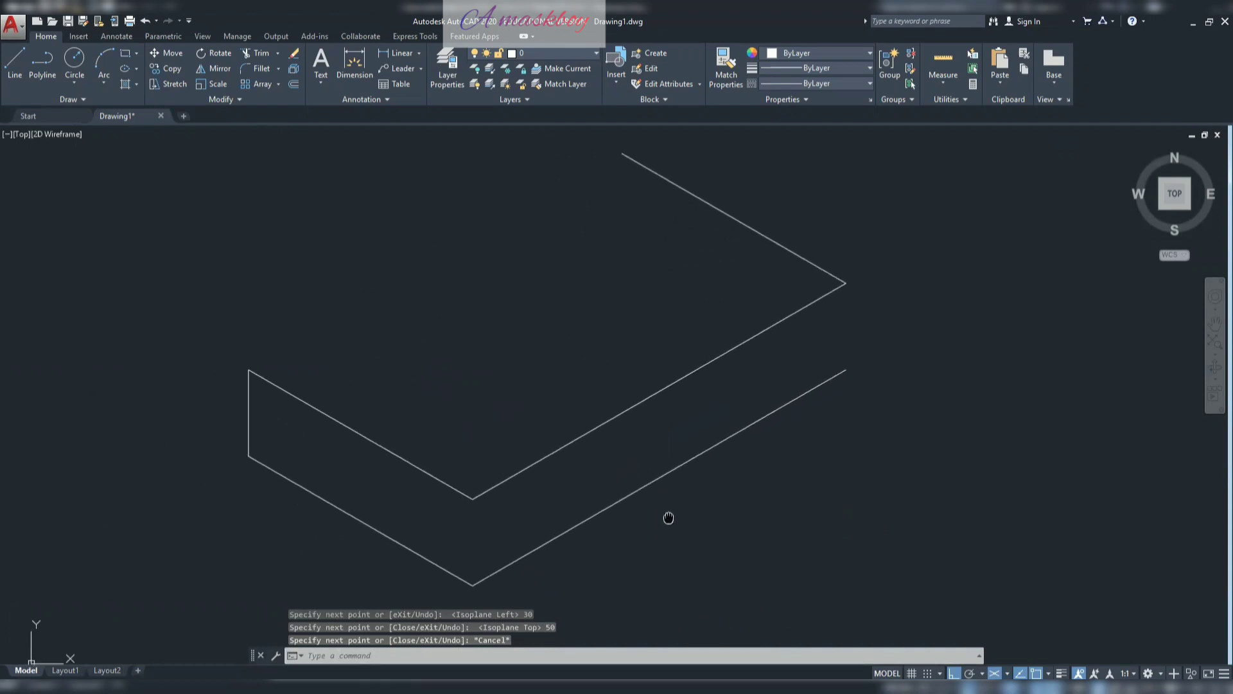
key("alt+Tab")
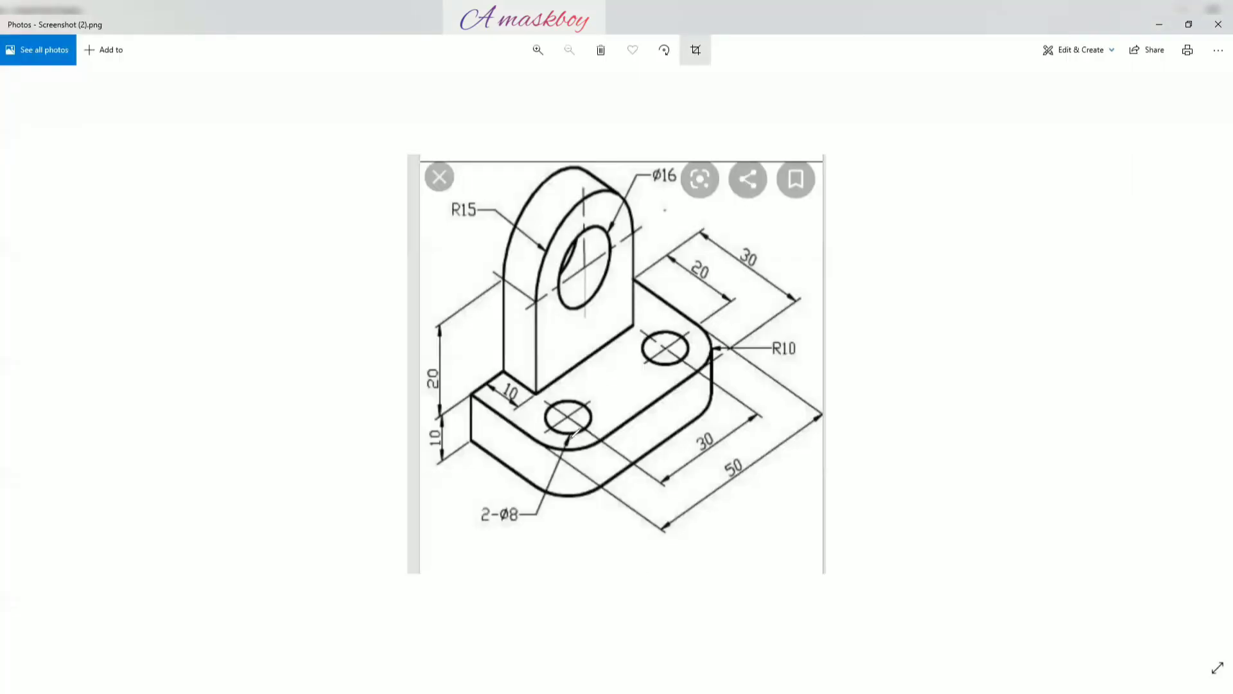
left_click_drag(532, 442, 610, 440)
left_click_drag(535, 498, 607, 479)
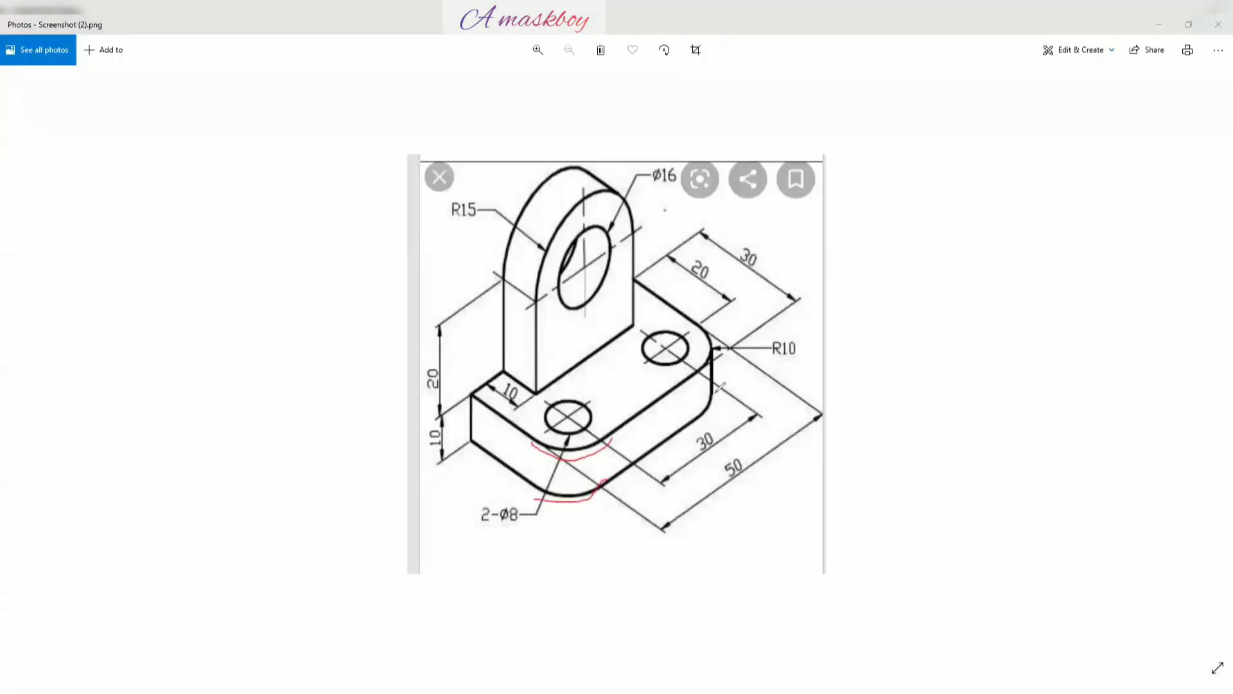
left_click_drag(705, 331, 711, 350)
mouse_move(801, 346)
left_mouse_down()
mouse_move(758, 334)
mouse_move(796, 375)
left_mouse_up()
mouse_move(882, 242)
left_mouse_down()
mouse_move(880, 273)
mouse_move(913, 188)
left_mouse_up()
mouse_move(882, 256)
left_mouse_down()
mouse_move(906, 234)
mouse_move(930, 268)
left_mouse_up()
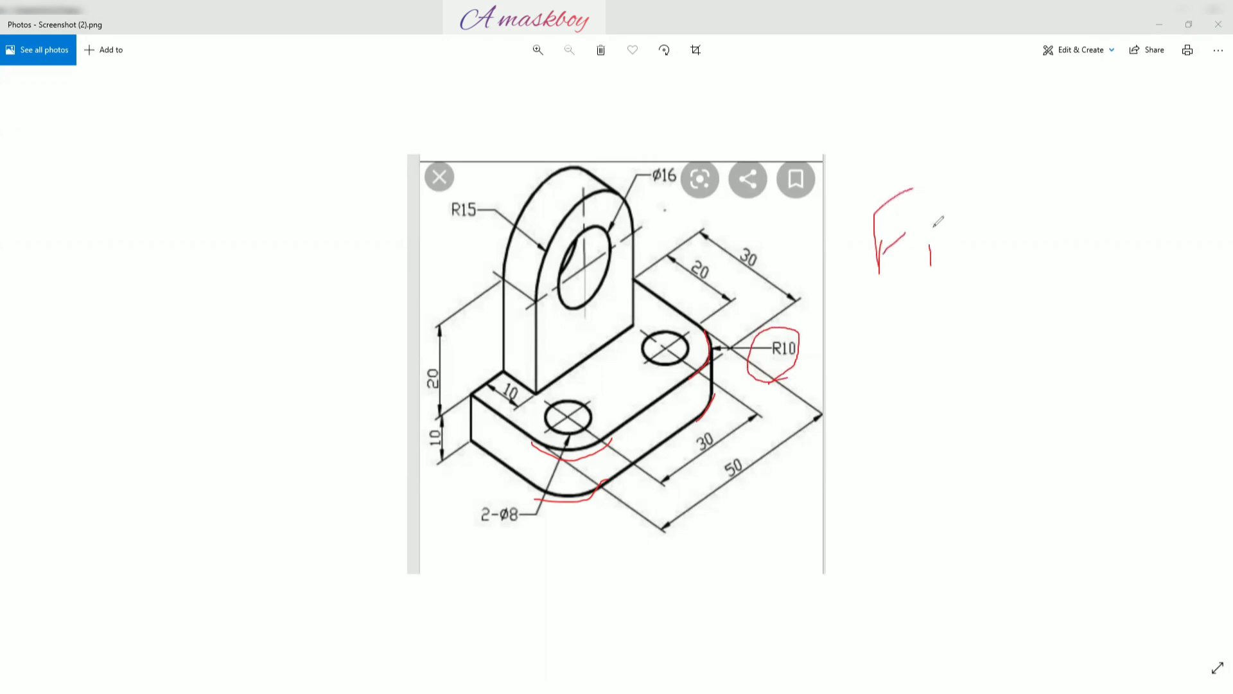
mouse_move(922, 214)
left_mouse_down()
mouse_move(935, 219)
mouse_move(938, 249)
left_mouse_up()
mouse_move(964, 203)
left_mouse_down()
mouse_move(959, 254)
mouse_move(1048, 179)
mouse_move(1034, 289)
left_mouse_up()
left_click_drag(1092, 204, 1011, 233)
mouse_move(899, 364)
left_mouse_down()
mouse_move(911, 436)
mouse_move(952, 330)
left_mouse_up()
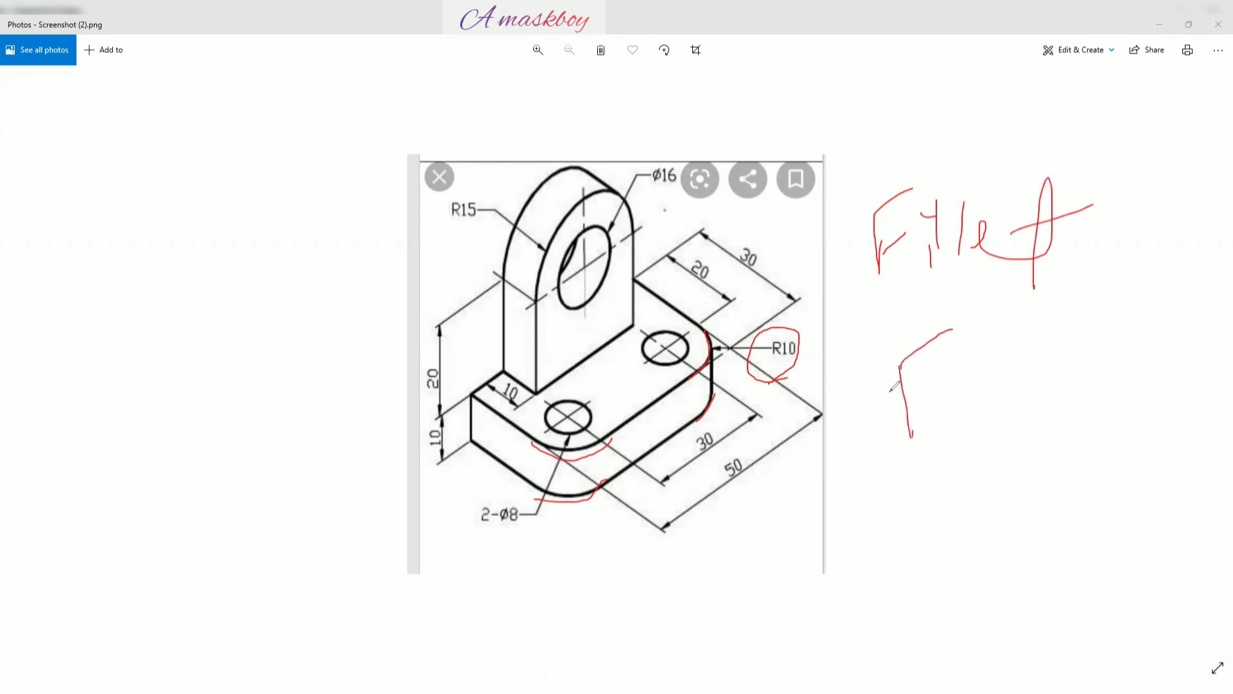
left_click_drag(890, 392, 925, 382)
key("Escape")
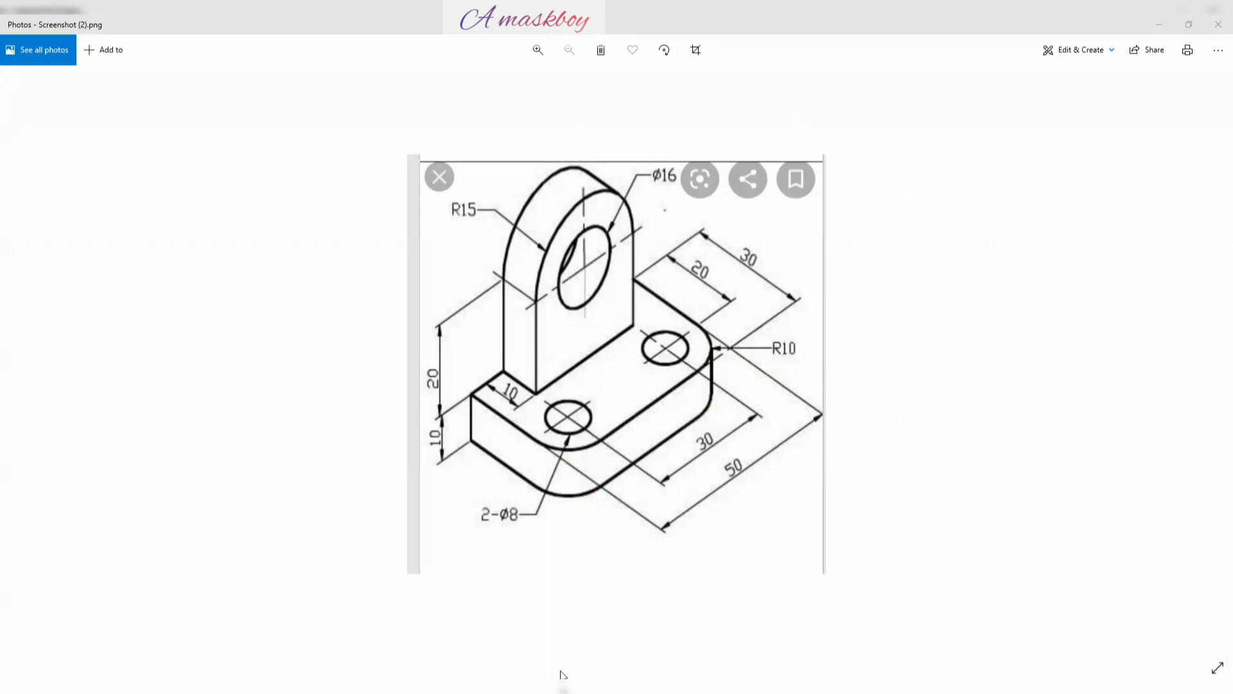
- Back in AutoCAD, start a fillet with a radius of 10
left_click(1158, 26)
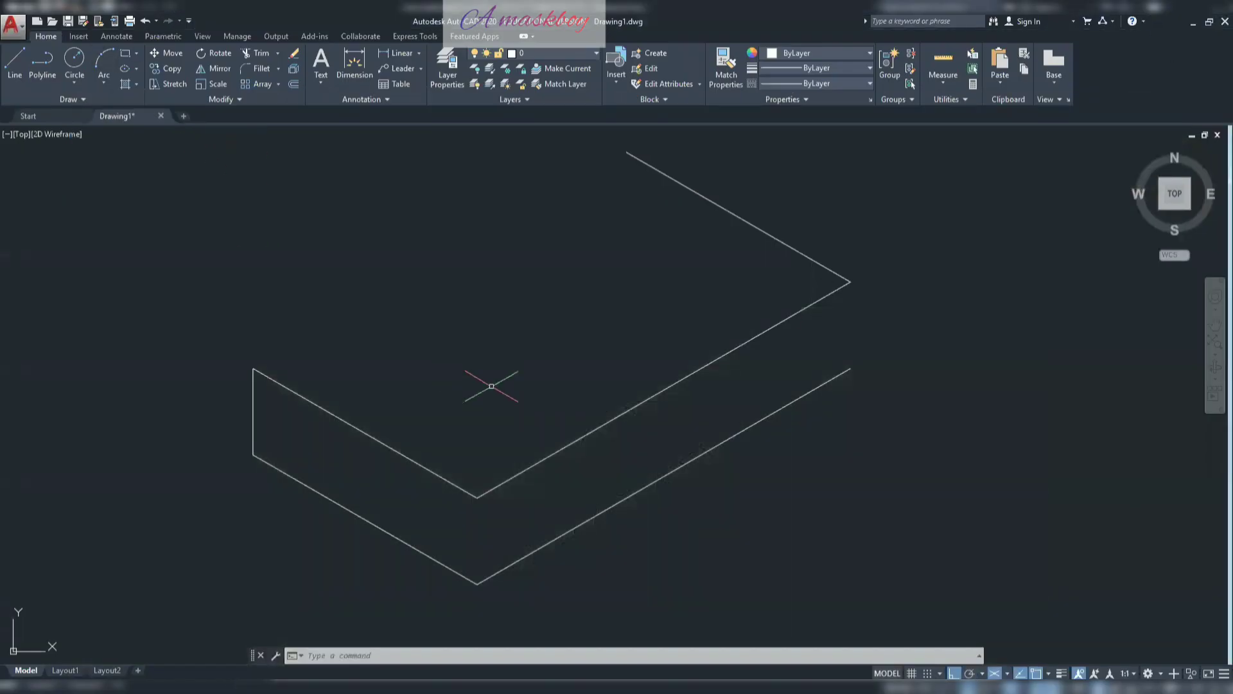
key("Escape")
key("Escape")
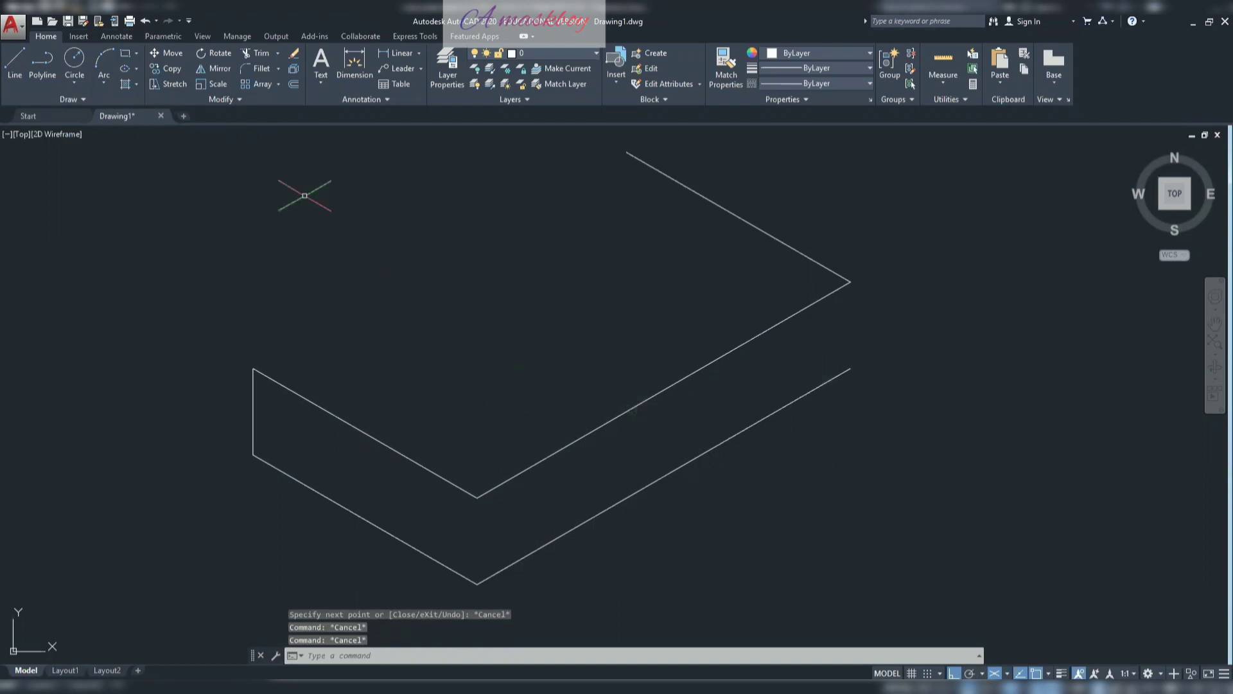
left_click(277, 69)
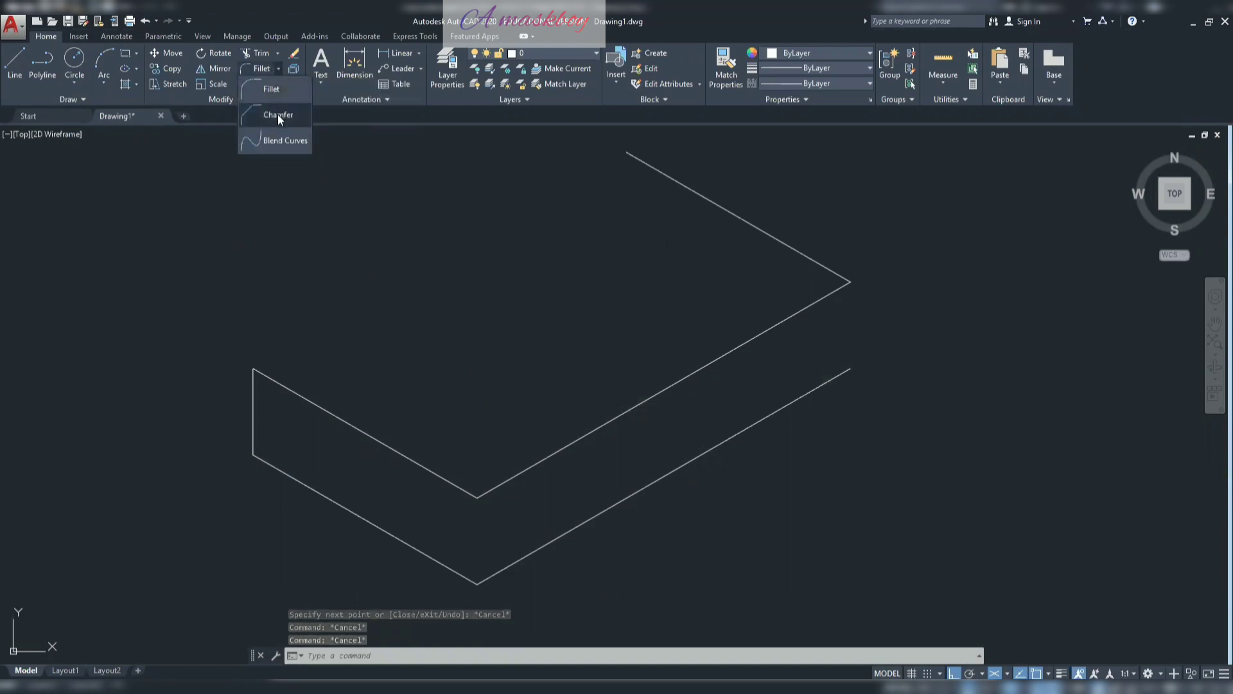
left_click(280, 66)
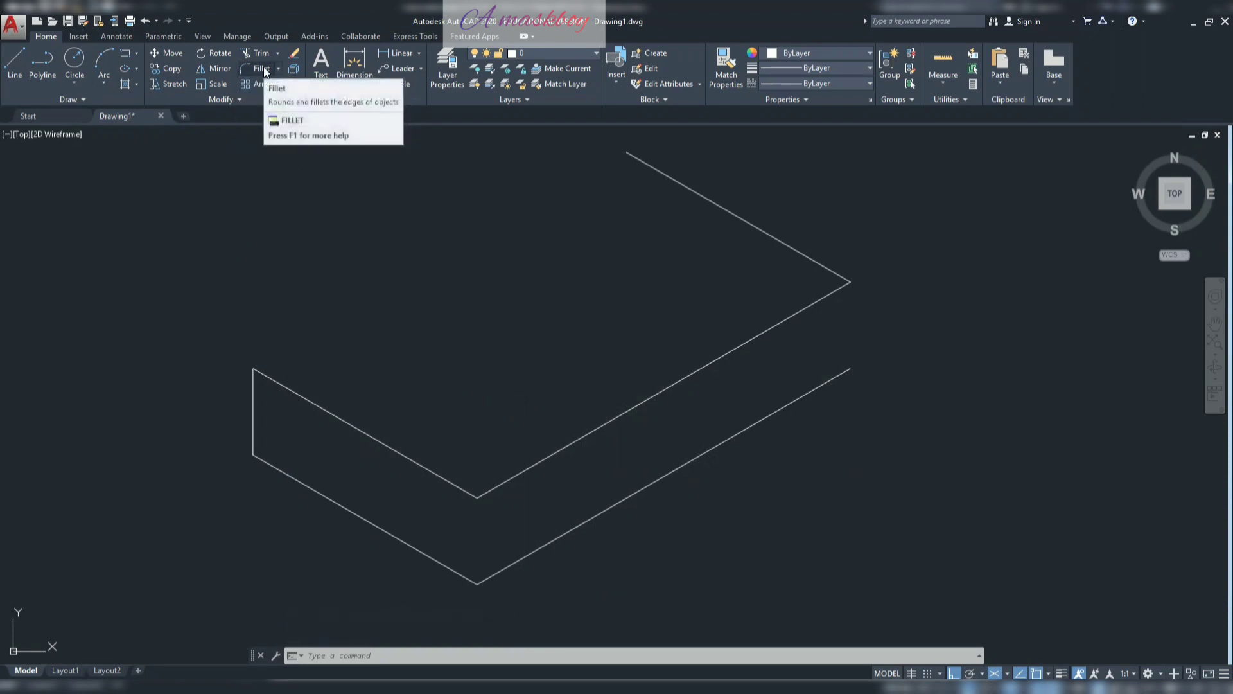
mouse_move(261, 68)
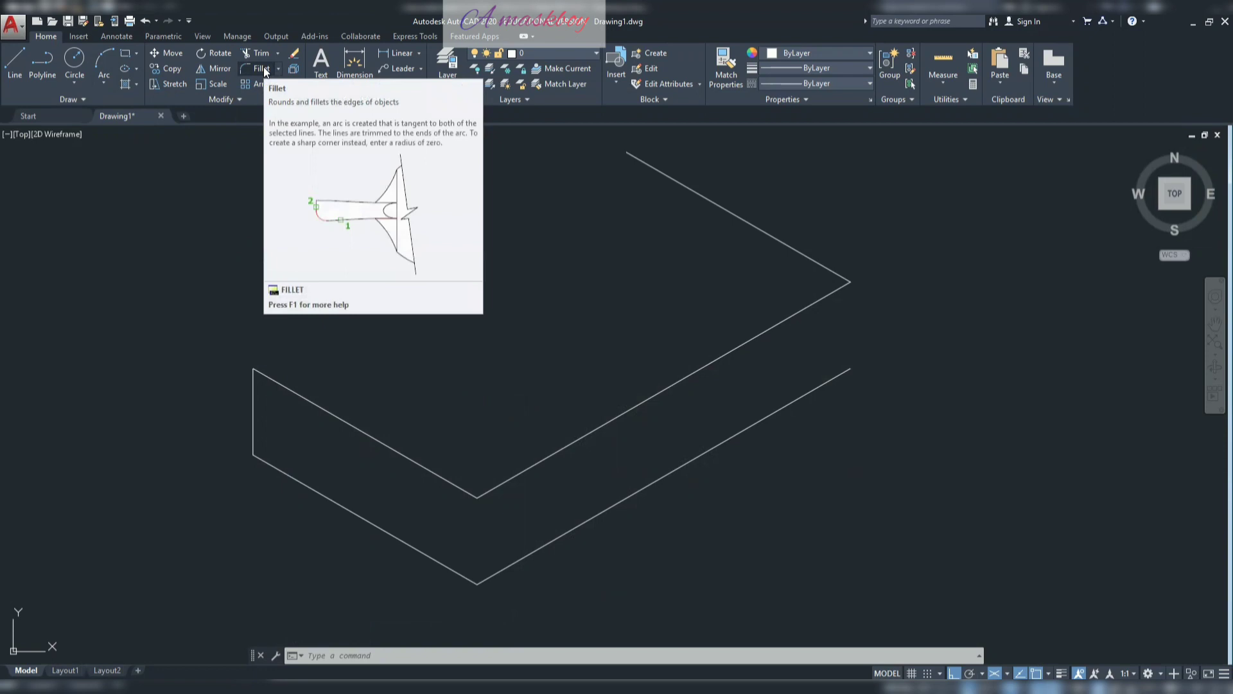
left_click(263, 69)
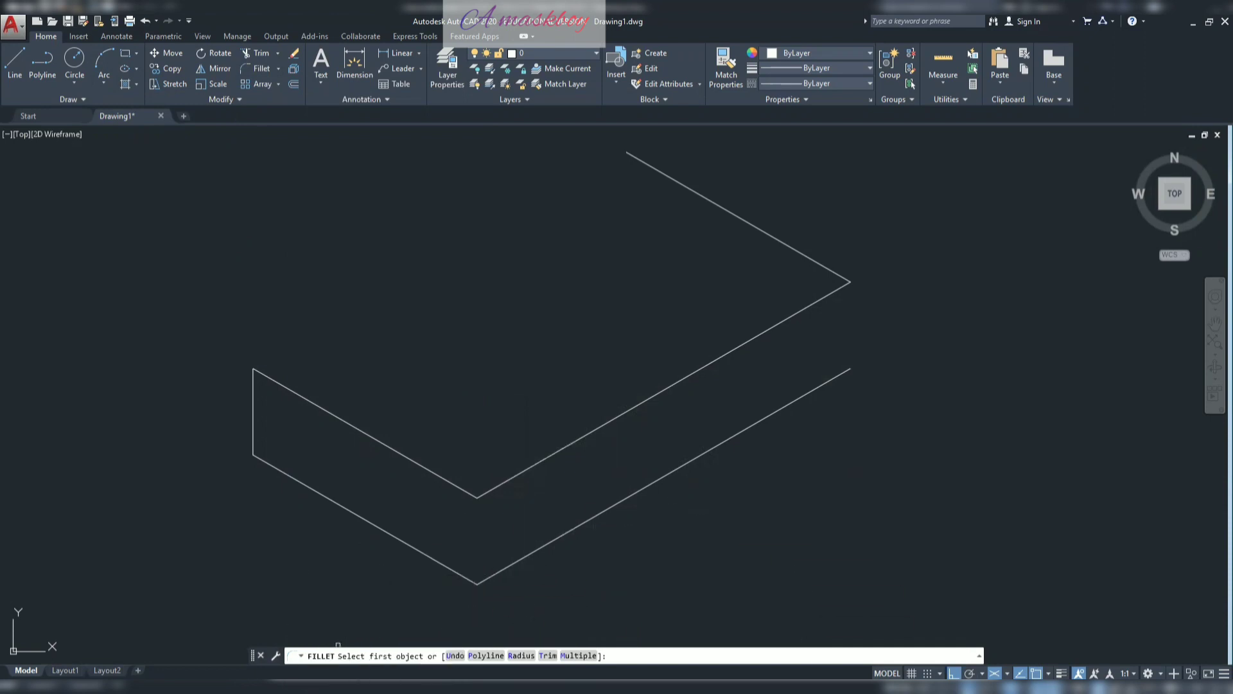
left_click(522, 655)
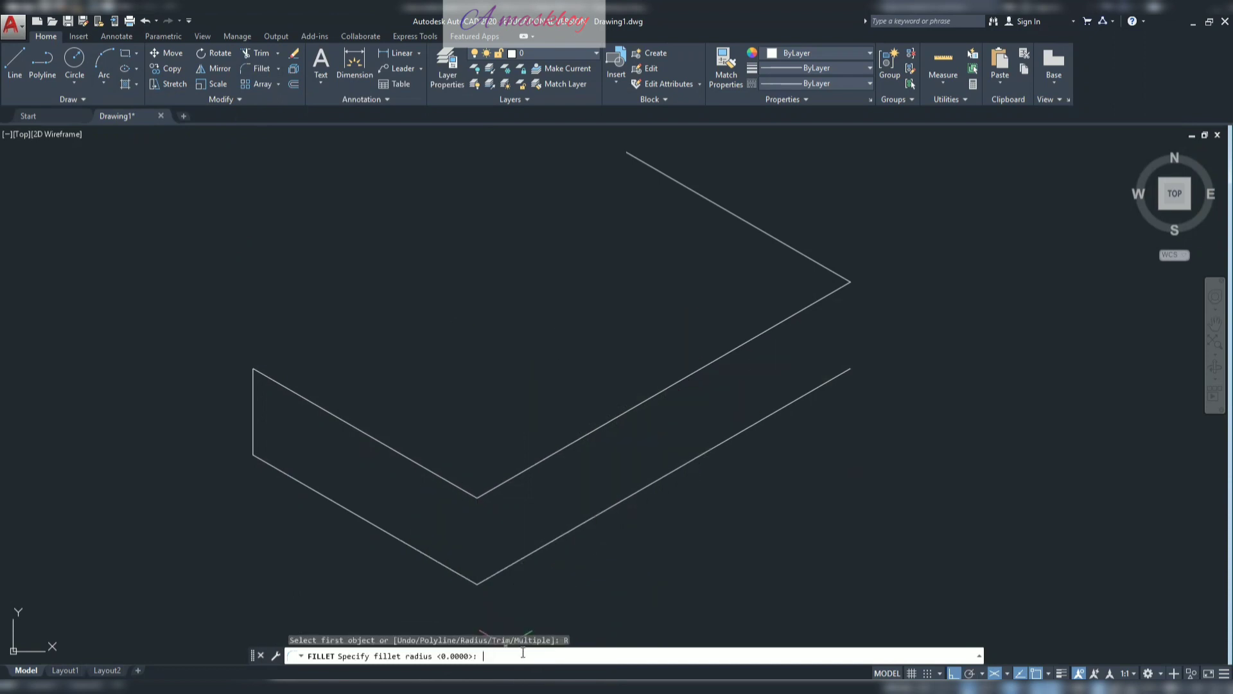
type("10")
key("Return")
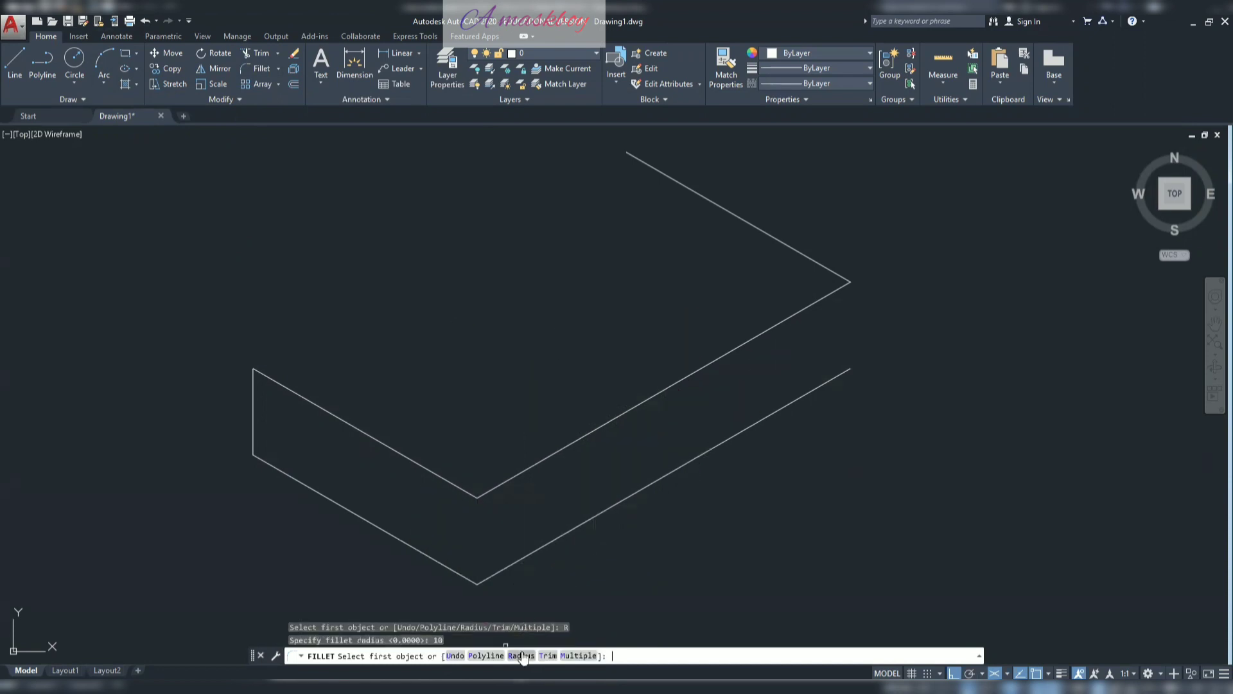
- Round the upper-left, bottom and right corners of the base with R10 fillets
left_click(435, 473)
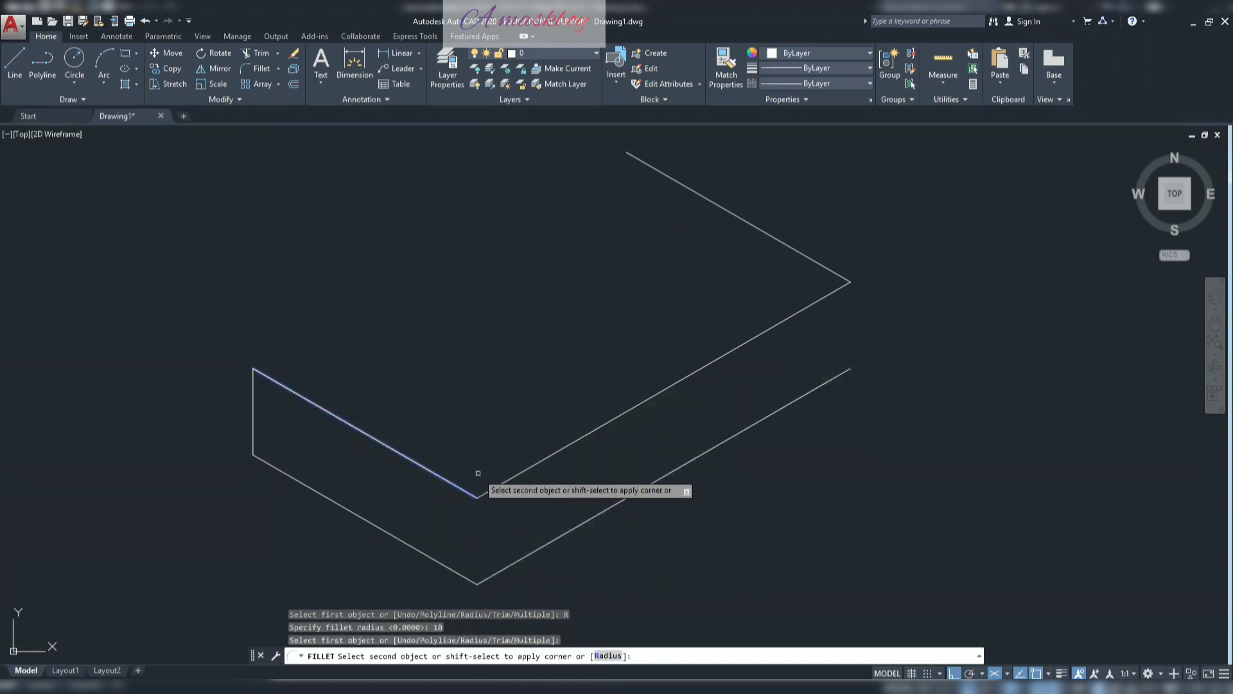
left_click(514, 475)
key("Return")
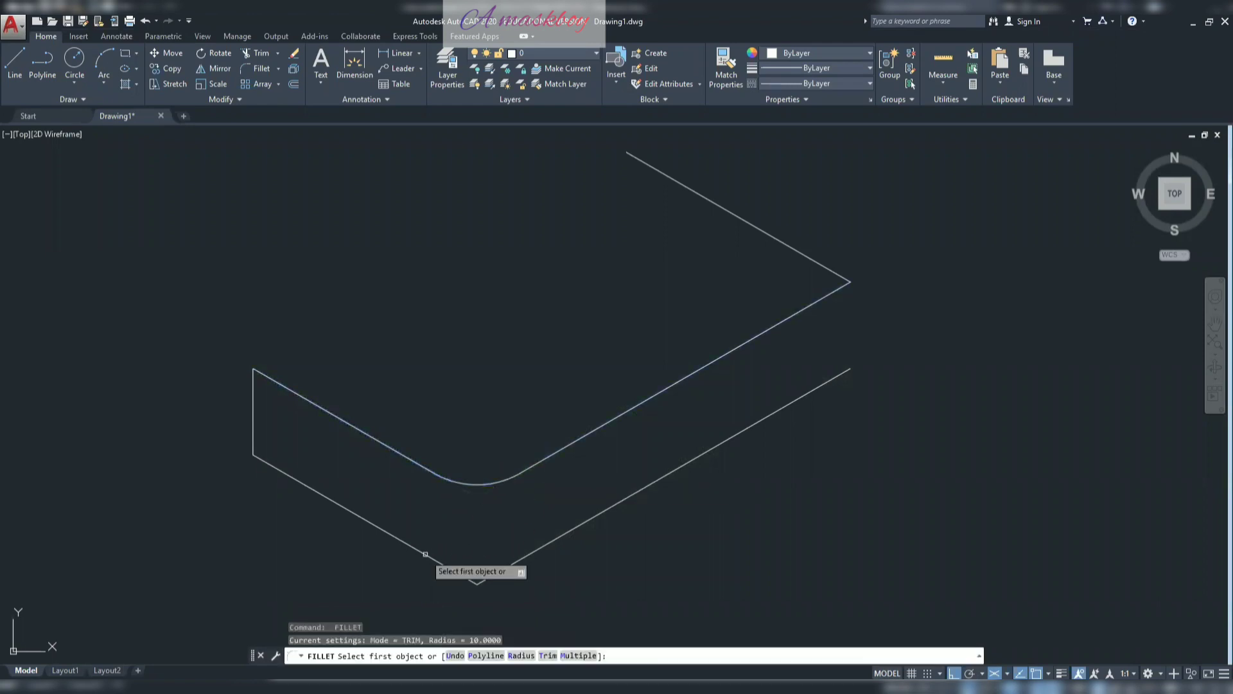
left_click(452, 568)
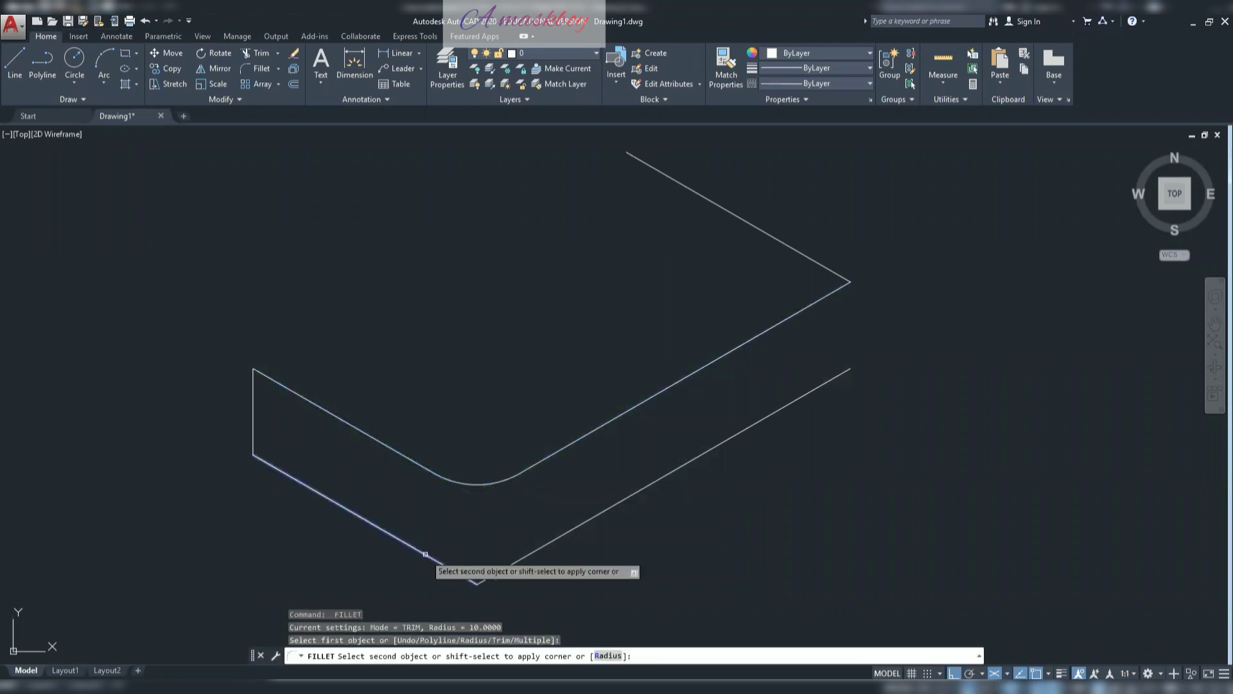
left_click(520, 551)
key("Return")
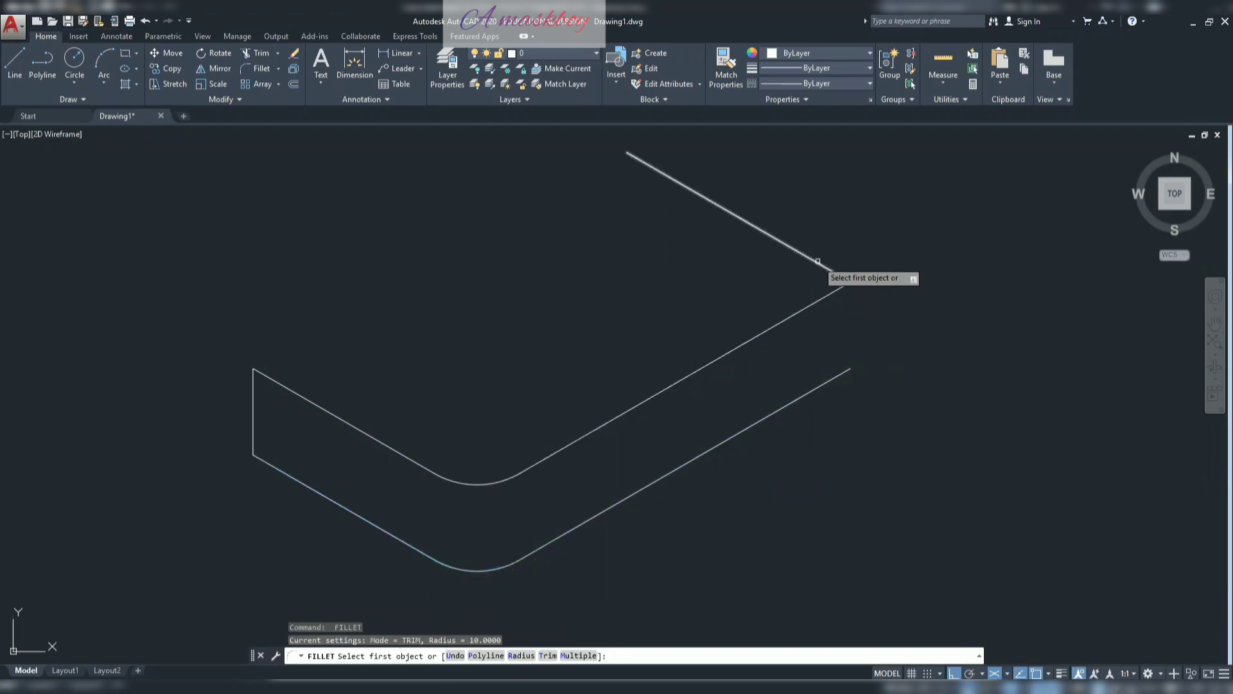
left_click(823, 279)
left_click(807, 306)
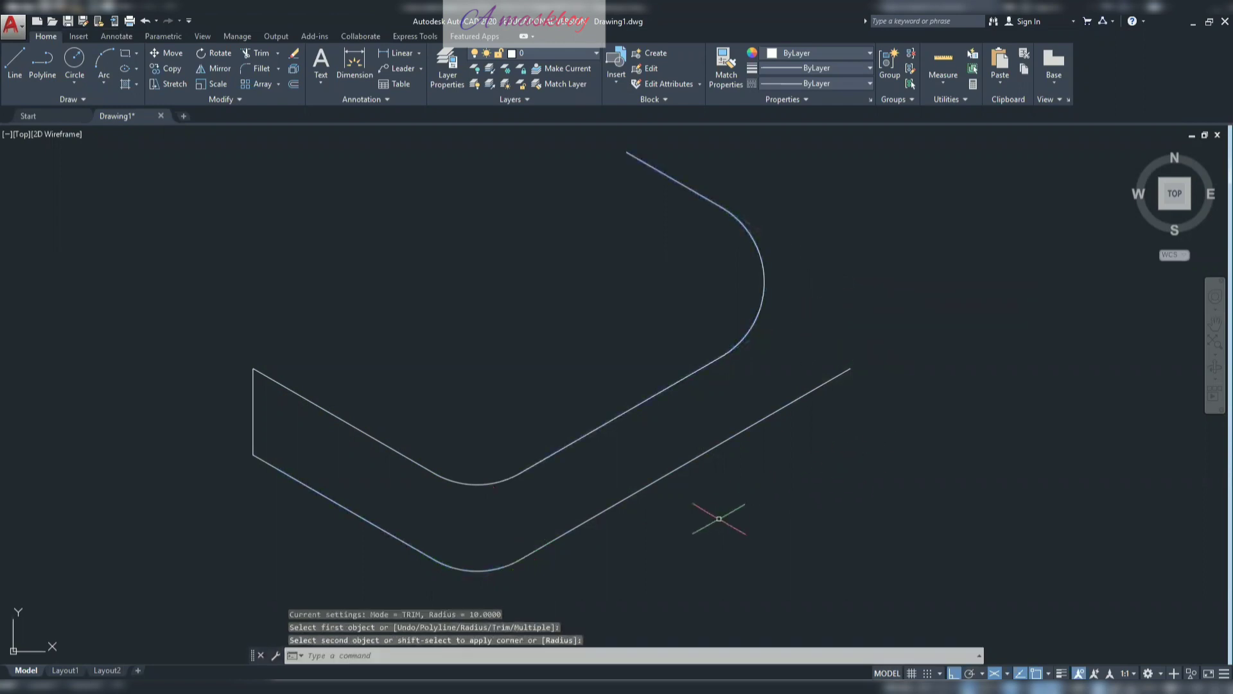
key("Escape")
key("Escape")
- Draw a vertical edge down from the arc's right end on the right isoplane
left_click(14, 61)
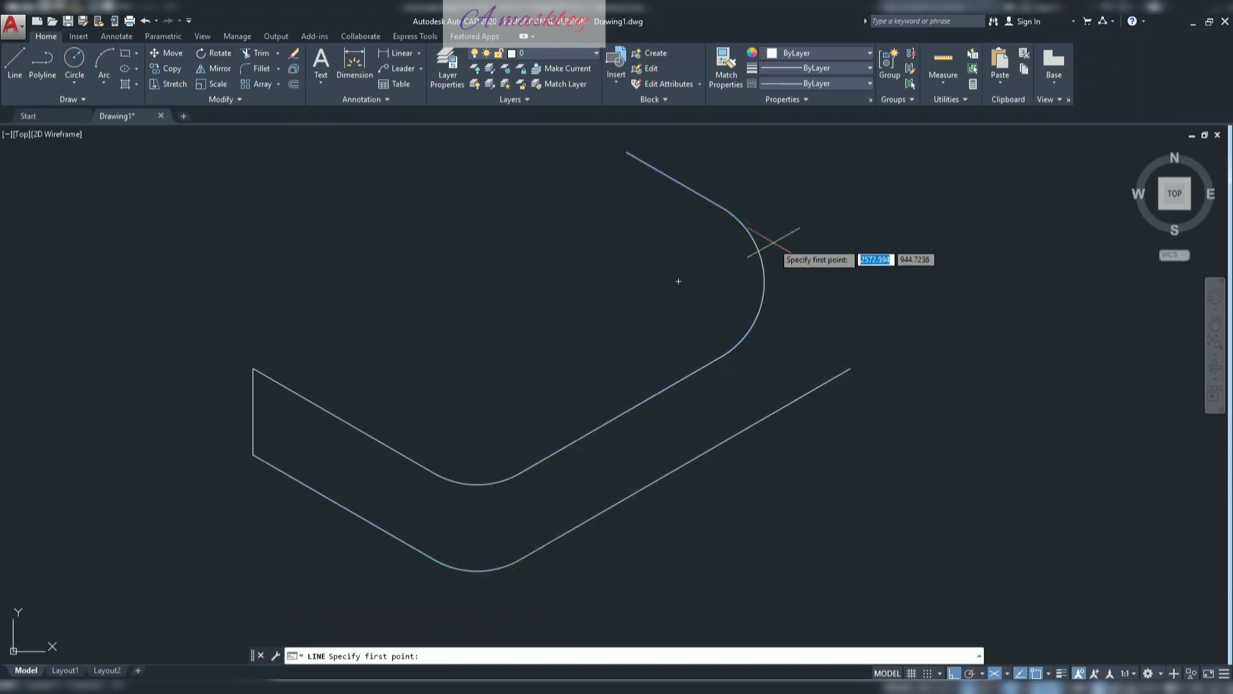
left_click(761, 280)
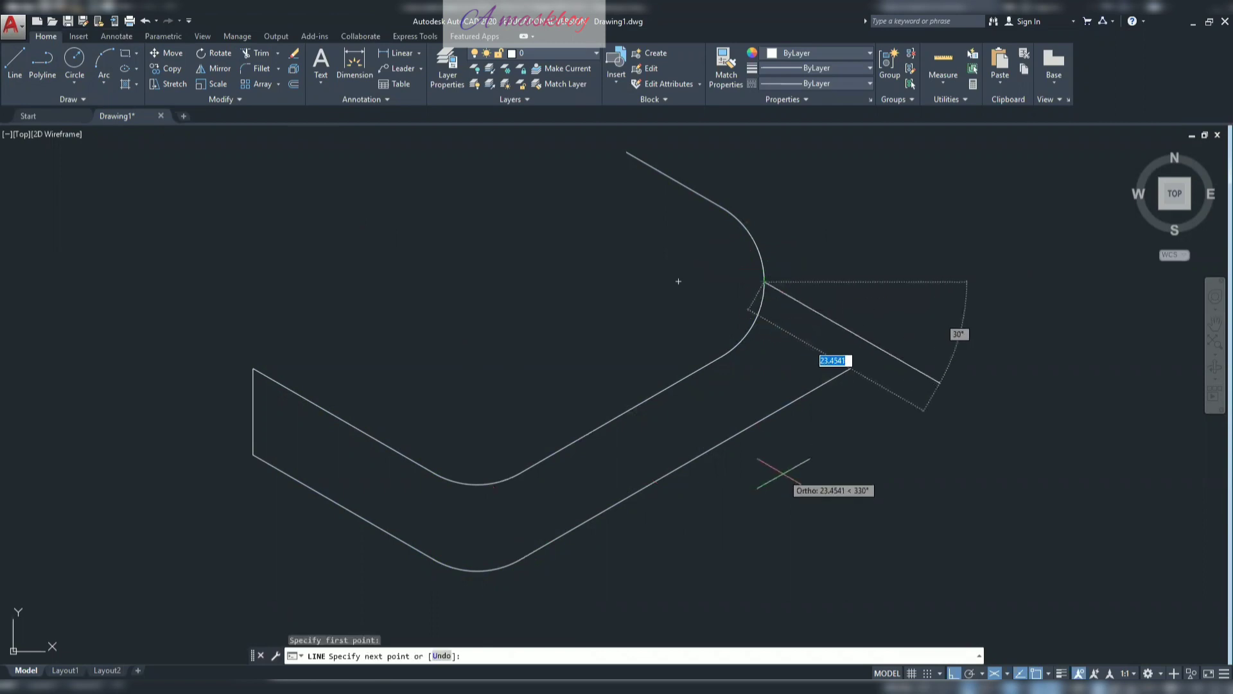
key("F5")
left_click(777, 483)
key("Escape")
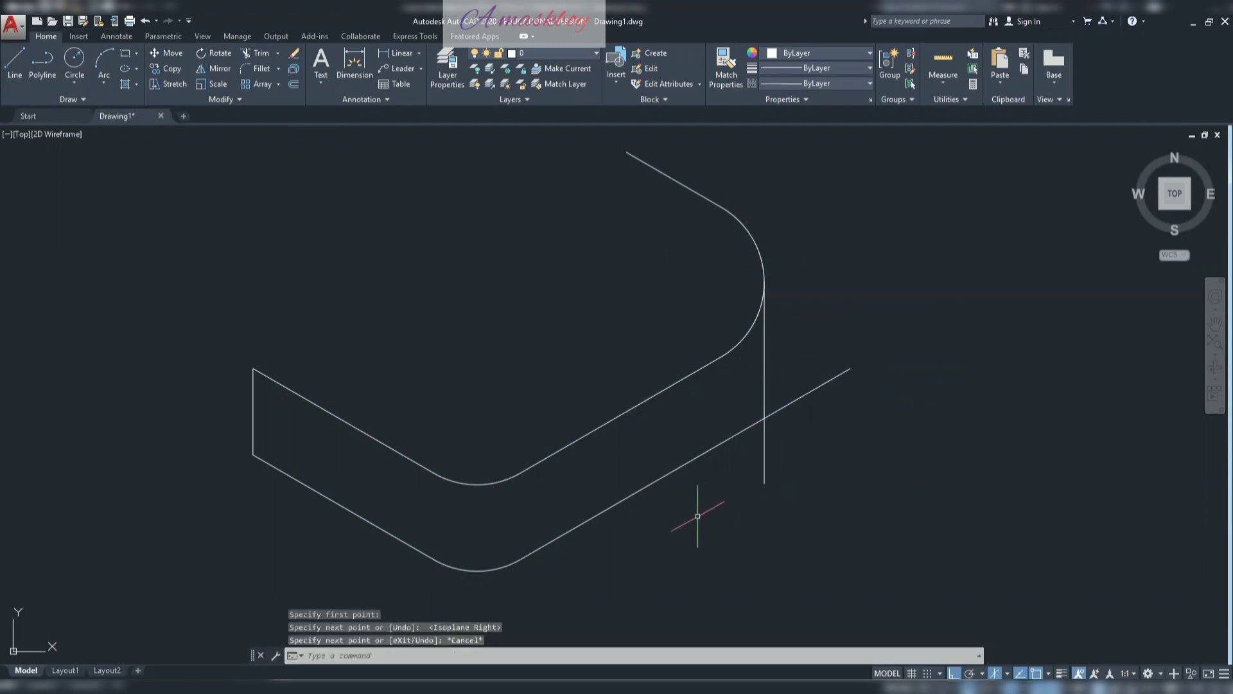
- Fillet the lower diagonal edge to the vertical edge with radius 10
type("f")
key("Return")
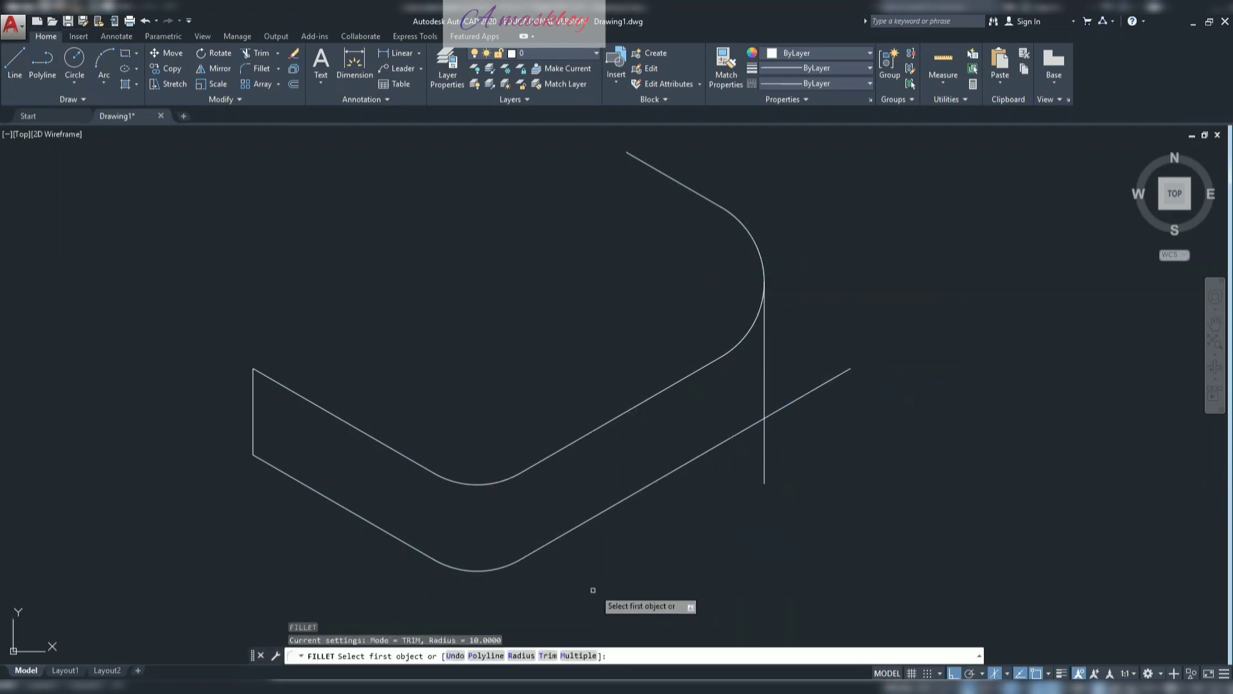
type("r")
key("Return")
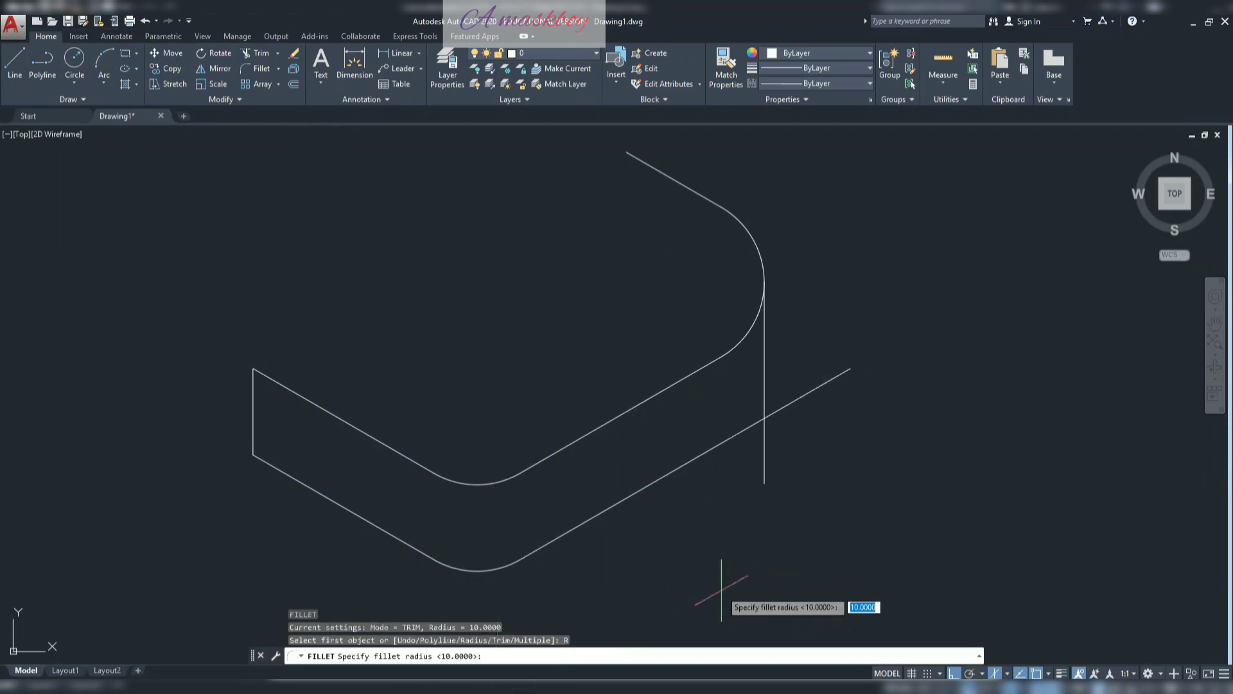
key("Return")
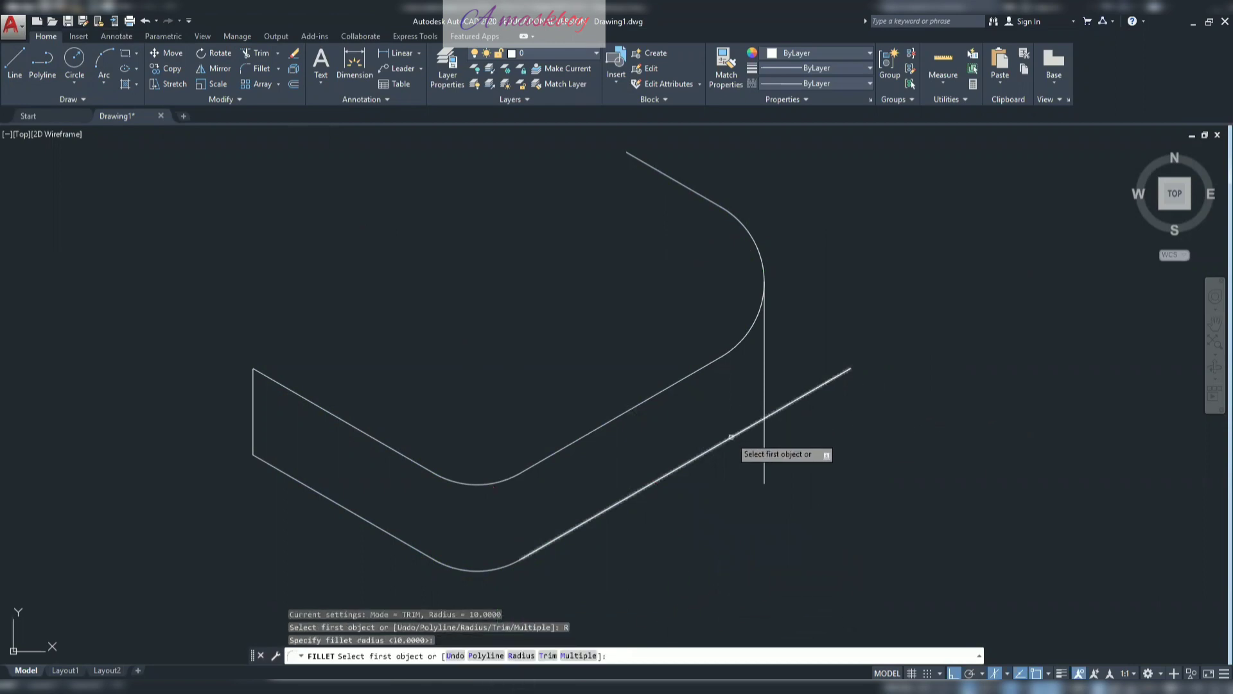
left_click(731, 436)
left_click(762, 384)
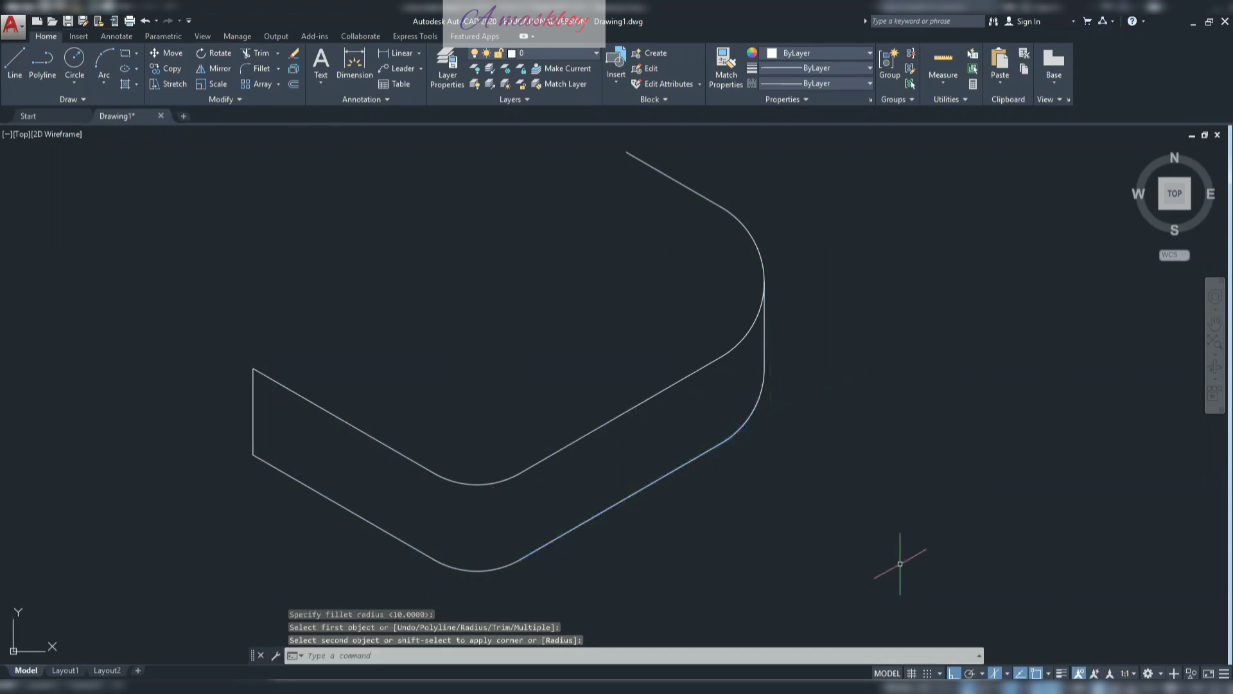
key("Escape")
key("Escape")
scroll(802, 529, "down", 2)
scroll(805, 530, "down", 4)
middle_click_drag(804, 530, 681, 482)
scroll(656, 487, "up", 4)
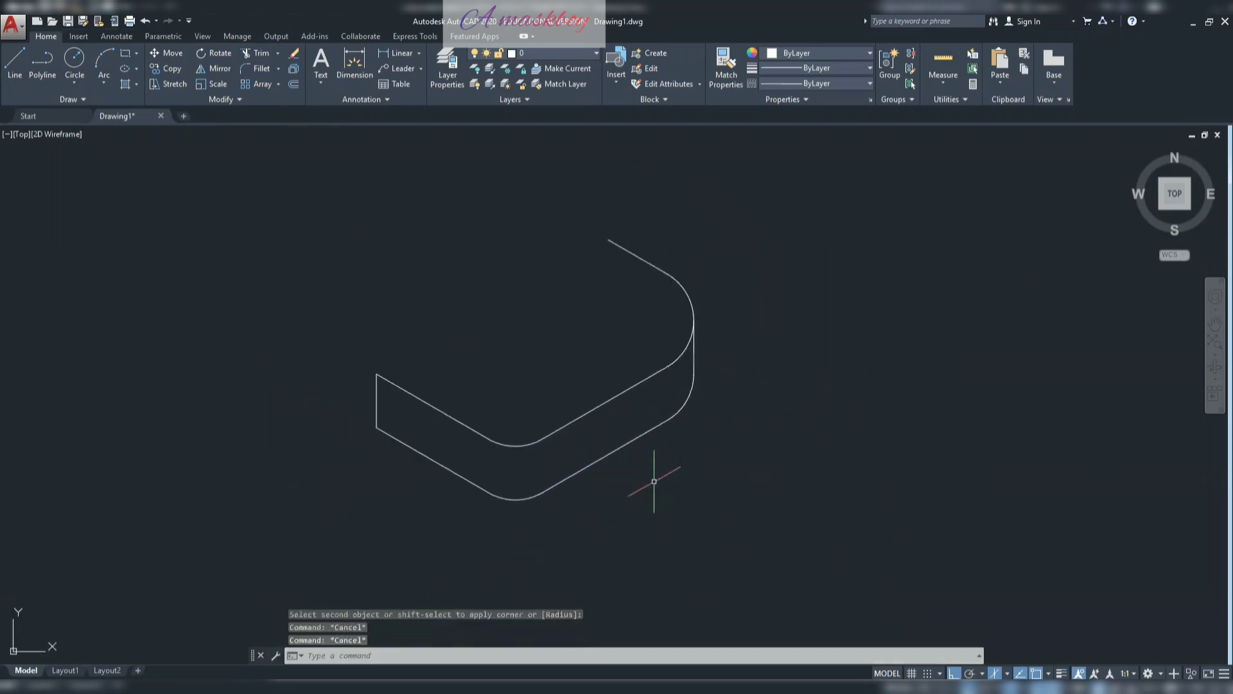
scroll(650, 481, "up", 3)
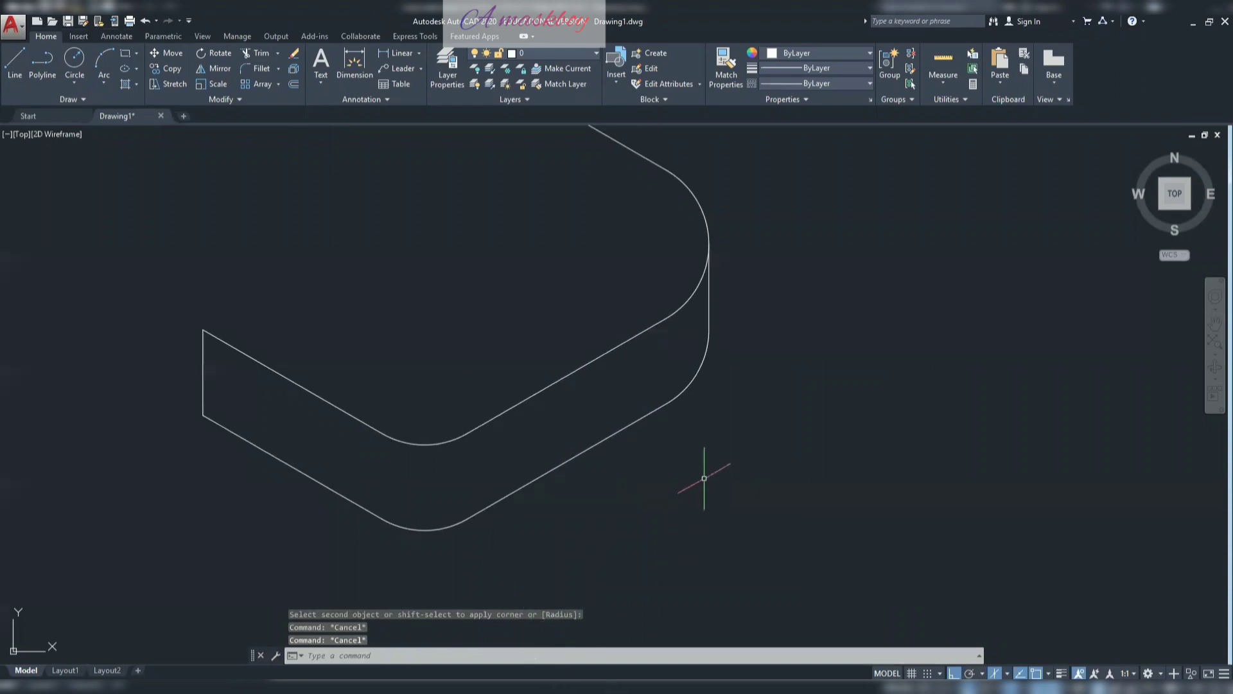
- Bring the Screenshot (2).png bracket reference back up in Photos
mouse_move(707, 482)
middle_mouse_down()
mouse_move(742, 523)
mouse_move(796, 537)
middle_mouse_up()
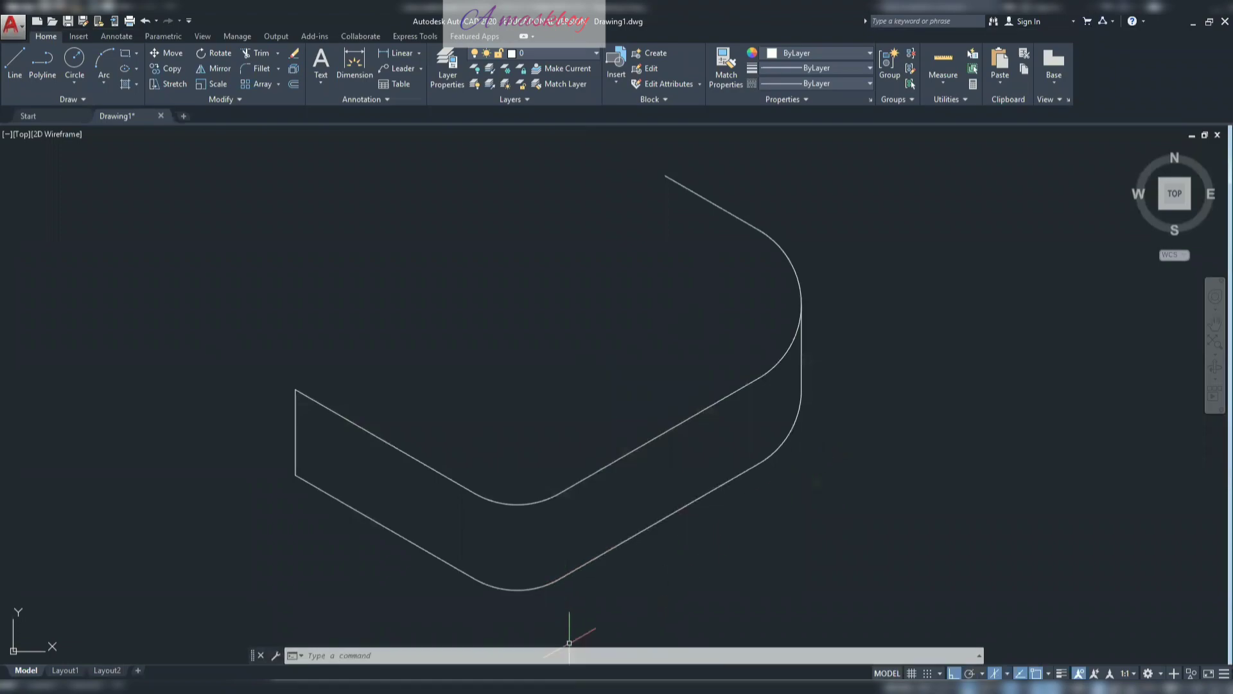
left_click(569, 685)
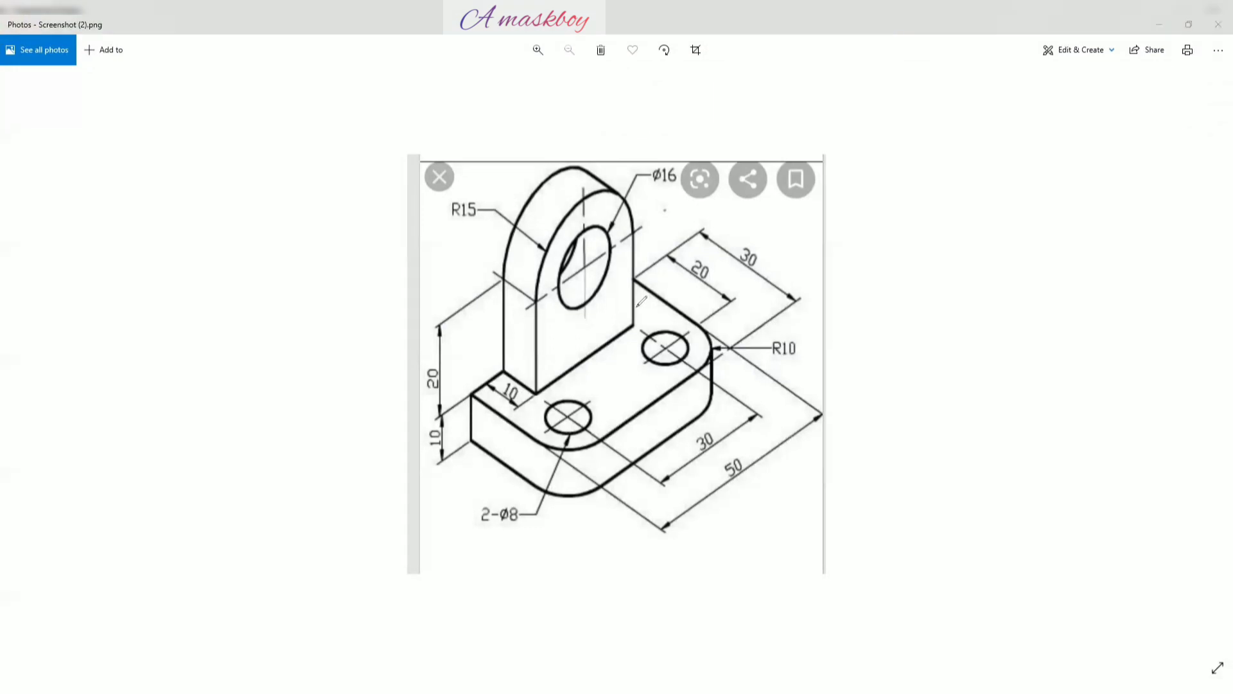
- Ink around the upright lug, the 30 and 50 dimensions, and between the two holes
mouse_move(665, 209)
left_mouse_down()
mouse_move(581, 373)
mouse_move(626, 347)
left_mouse_up()
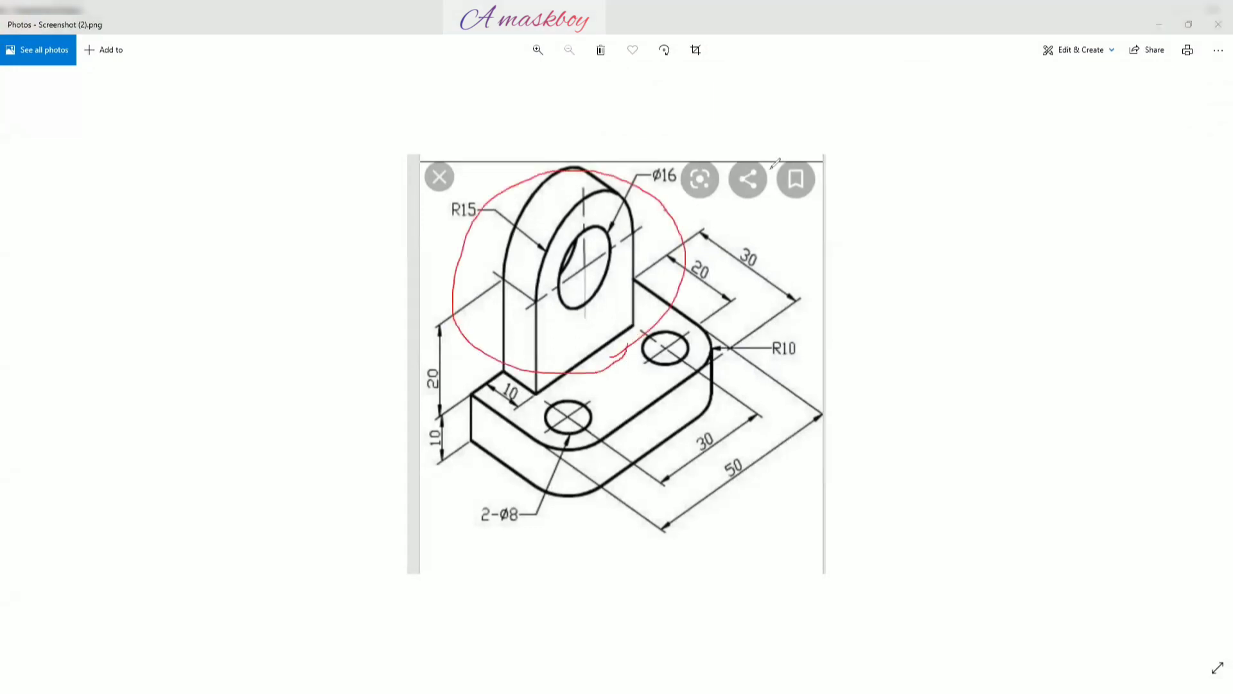
key("ctrl+z")
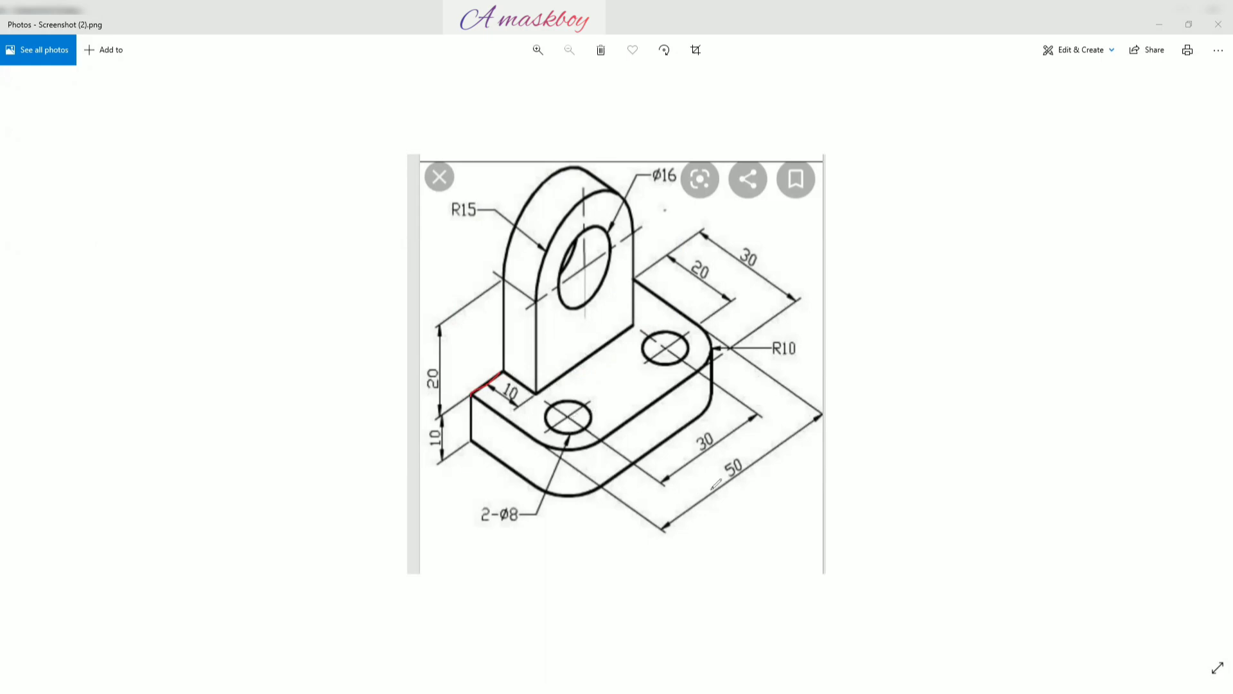
mouse_move(726, 501)
left_mouse_down()
mouse_move(739, 429)
mouse_move(687, 489)
mouse_move(753, 521)
left_mouse_up()
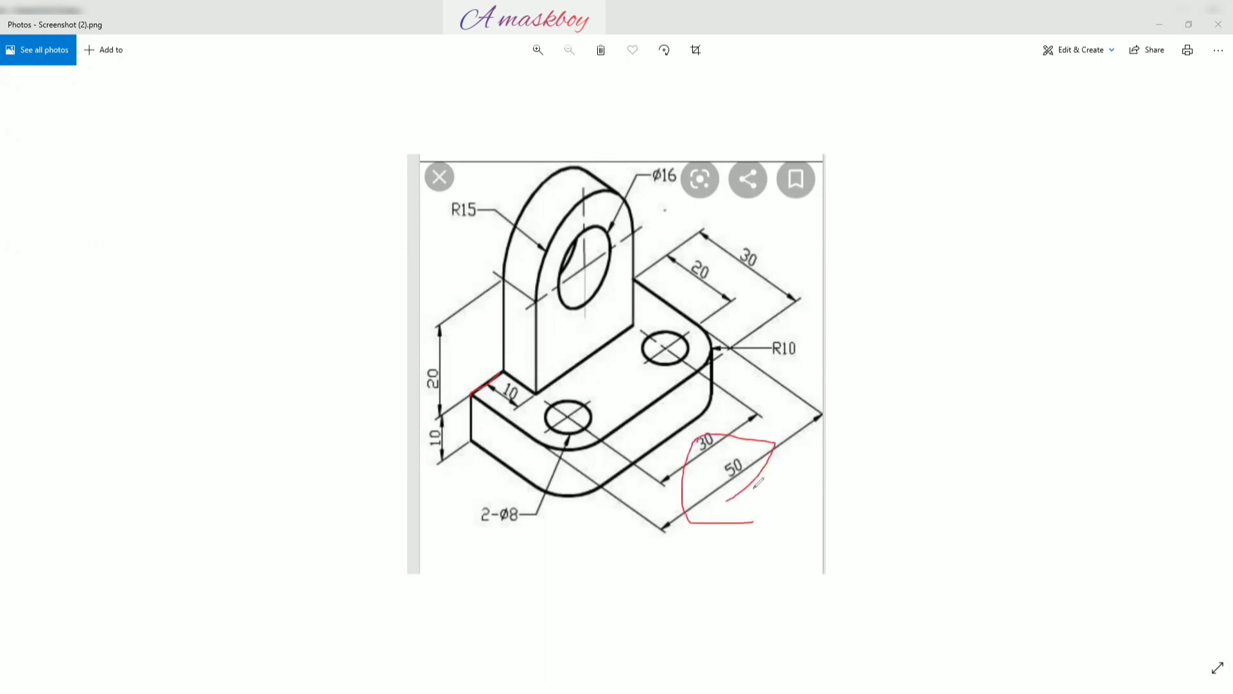
key("e")
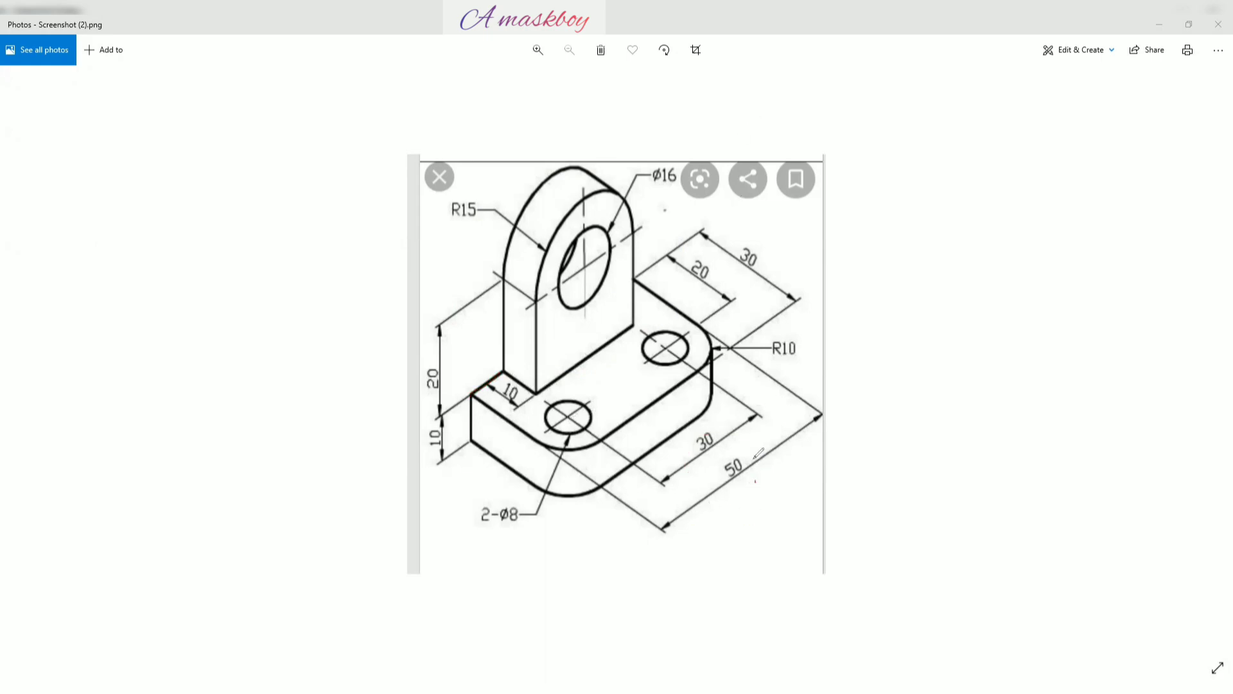
left_click_drag(755, 450, 756, 481)
mouse_move(739, 453)
left_mouse_down()
mouse_move(710, 475)
mouse_move(720, 457)
left_mouse_up()
left_click_drag(571, 414, 664, 347)
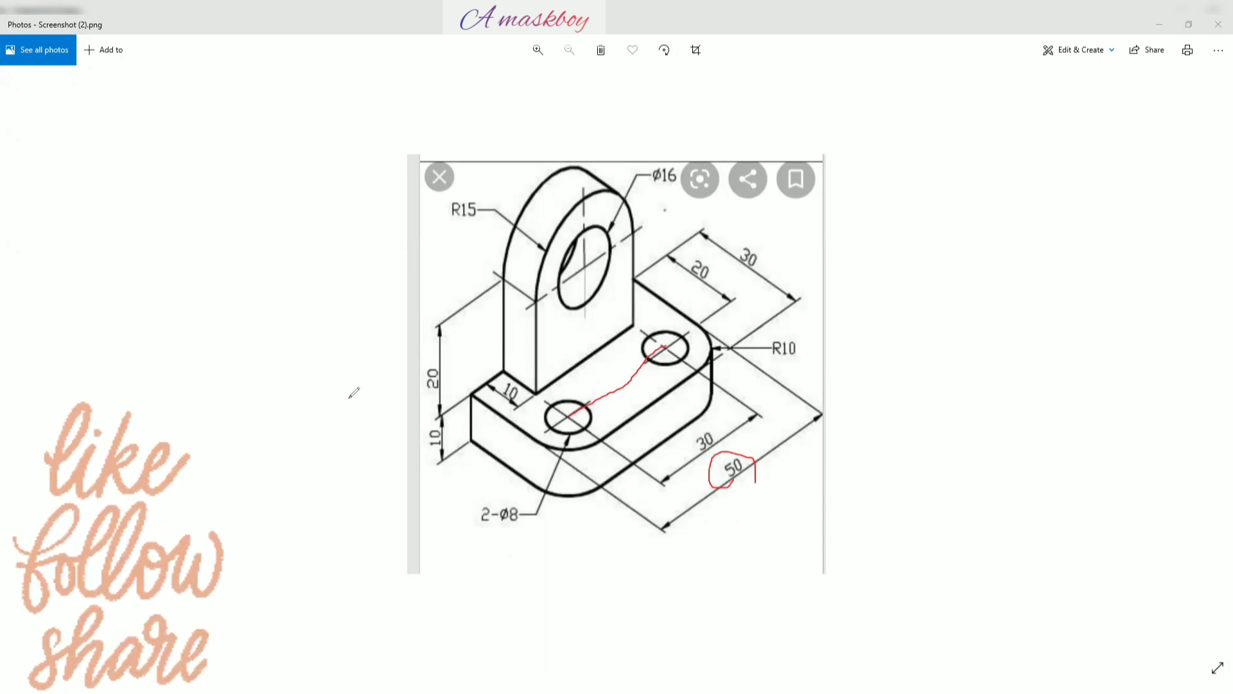
key("e")
- Handwrite 20 beside the drawing and mark the base's 10 edge toward the front hole
left_click_drag(270, 337, 290, 376)
mouse_move(314, 334)
left_mouse_down()
mouse_move(316, 371)
mouse_move(329, 335)
left_mouse_up()
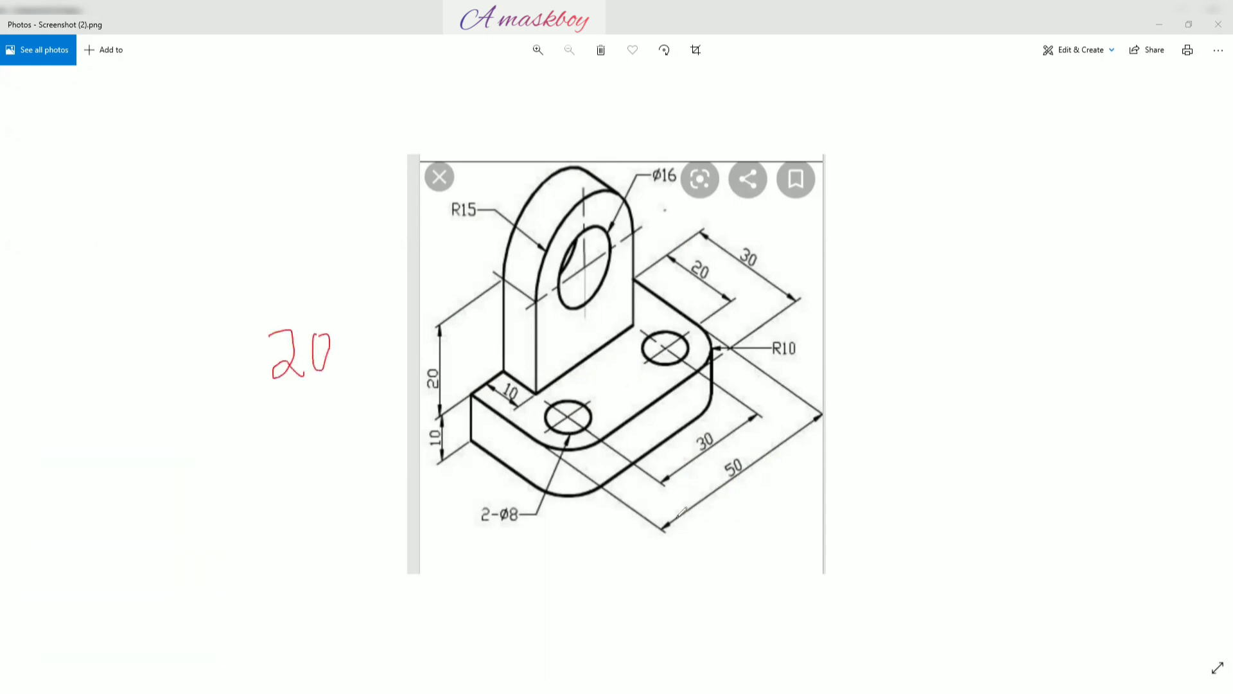
left_click_drag(641, 470, 612, 496)
left_click_drag(749, 404, 774, 373)
left_click_drag(535, 393, 506, 415)
mouse_move(535, 393)
left_mouse_down()
mouse_move(570, 418)
mouse_move(538, 392)
mouse_move(578, 400)
left_mouse_up()
key("ctrl+z")
key("ctrl+z")
key("ctrl+z")
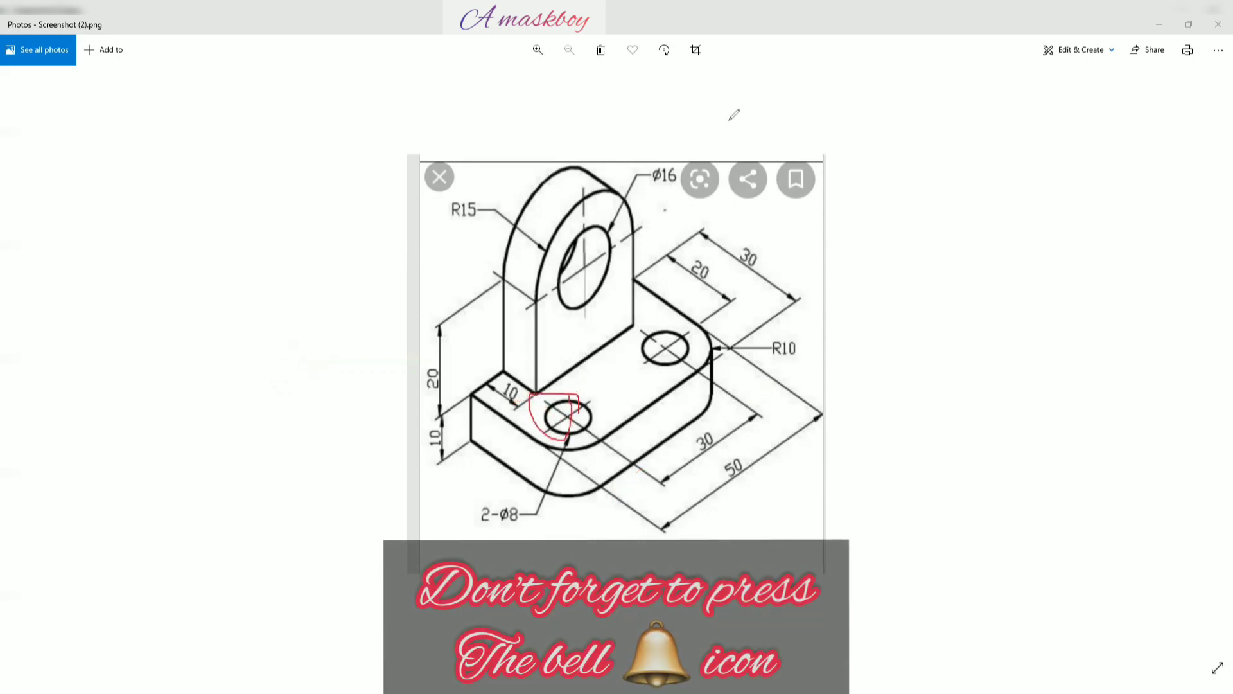
key("ctrl+z")
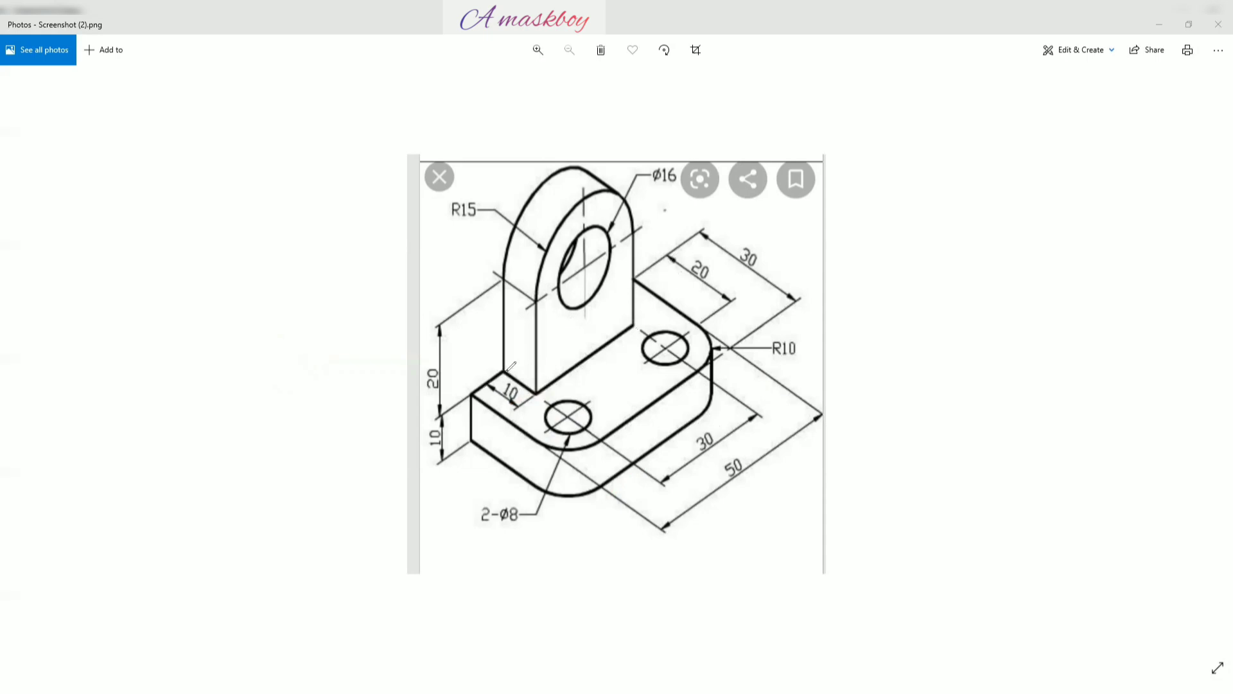
- Trace from the base's left corner to the front hole and mark the front-face height
left_click_drag(511, 367, 570, 412)
left_click_drag(505, 373, 472, 393)
left_click(479, 389)
mouse_move(474, 394)
left_mouse_down()
mouse_move(508, 372)
mouse_move(569, 413)
left_mouse_up()
left_click(497, 380)
mouse_move(474, 395)
left_mouse_down()
mouse_move(535, 448)
mouse_move(580, 411)
left_mouse_up()
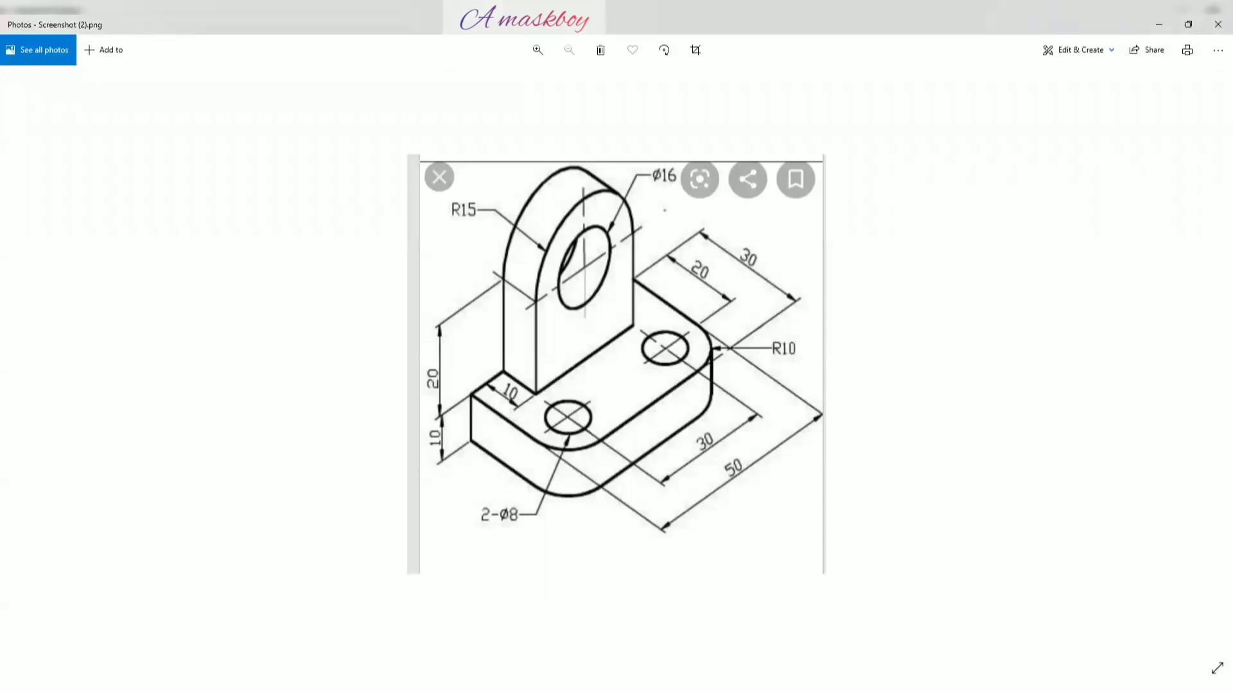
- From the base's top-left corner, draw a 10-unit edge, then a 20-unit edge on the left isoplane
left_click(1219, 23)
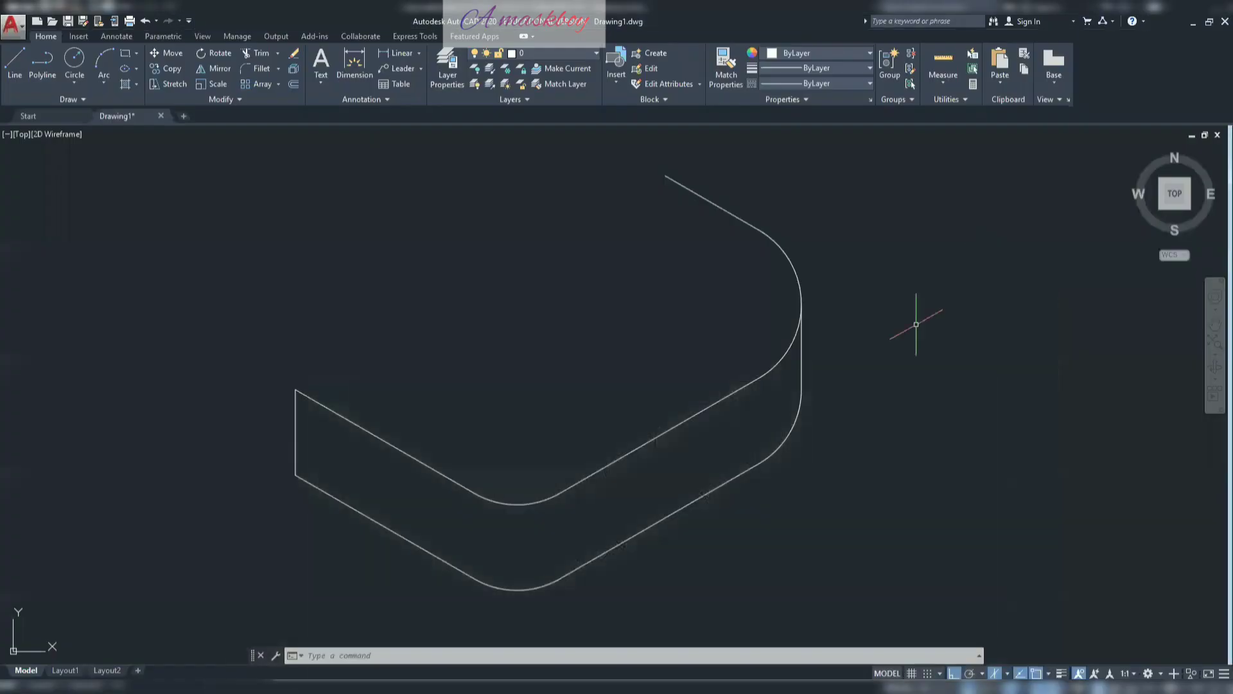
left_click(15, 64)
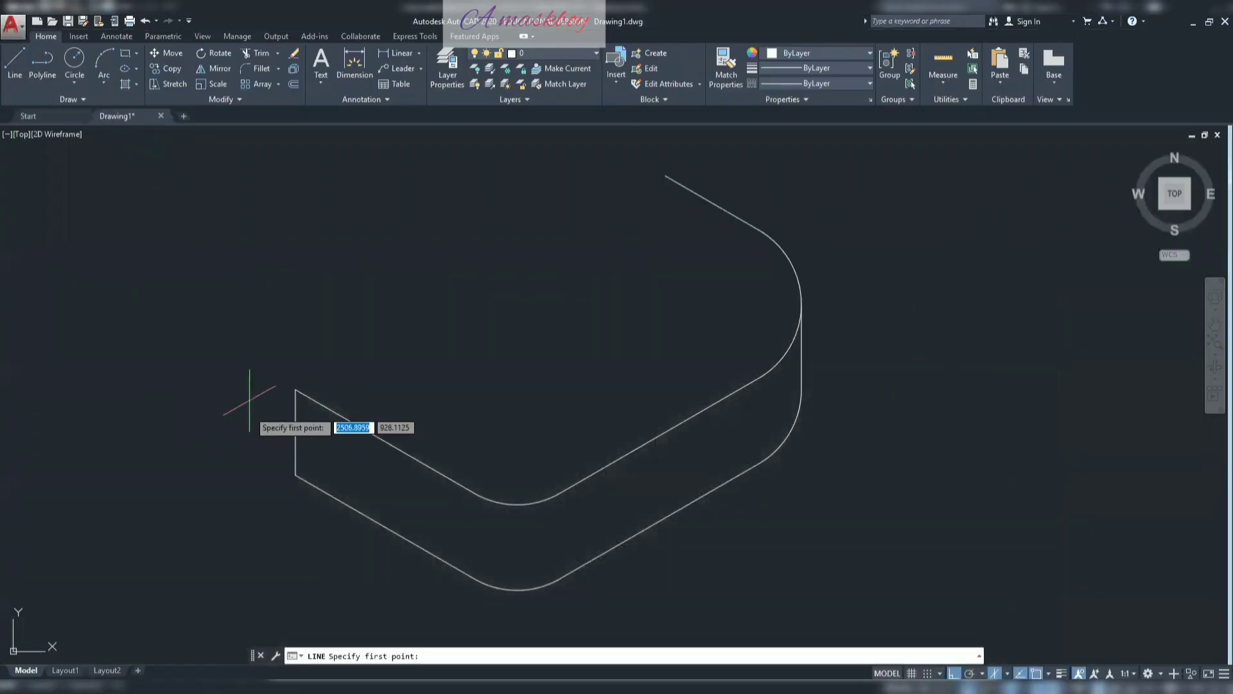
left_click(296, 389)
type("10")
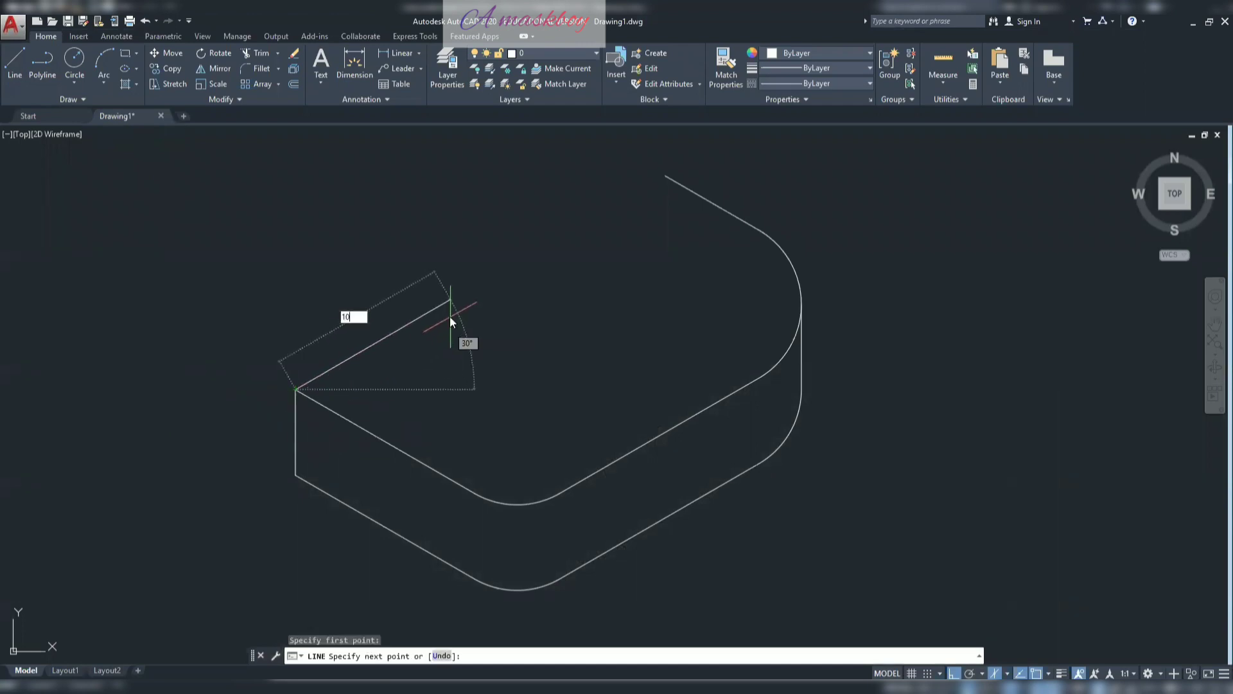
key("Return")
key("F5")
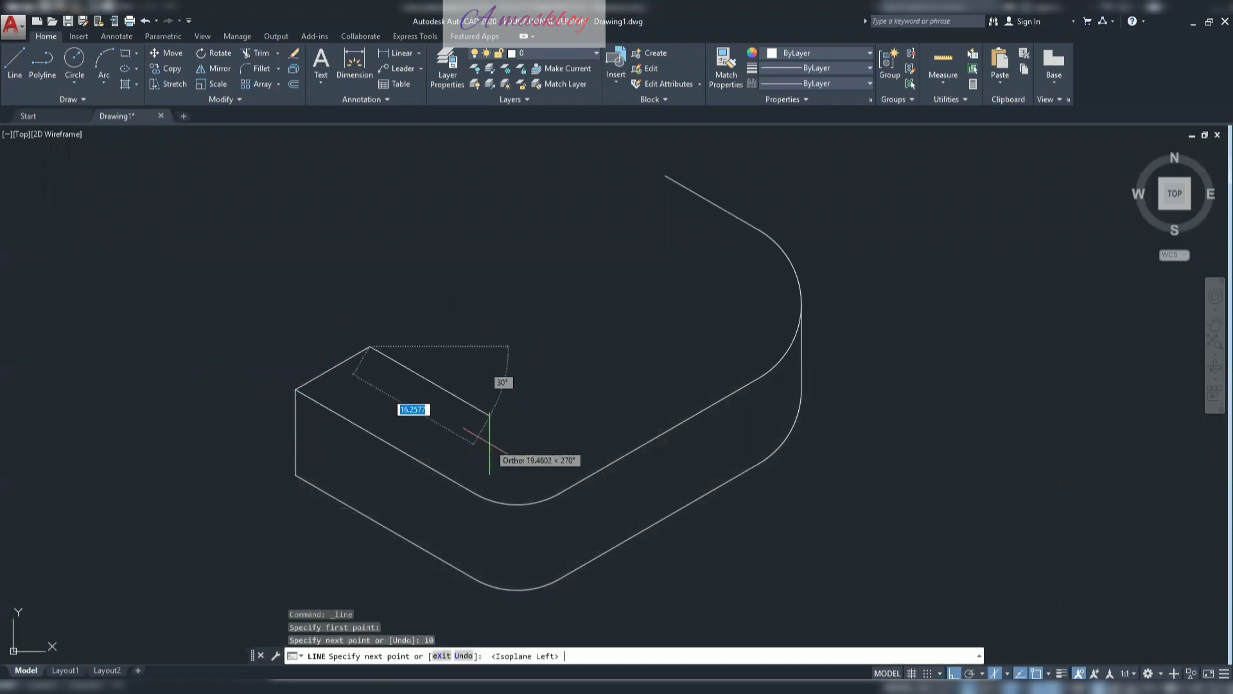
type("20")
key("Return")
key("Escape")
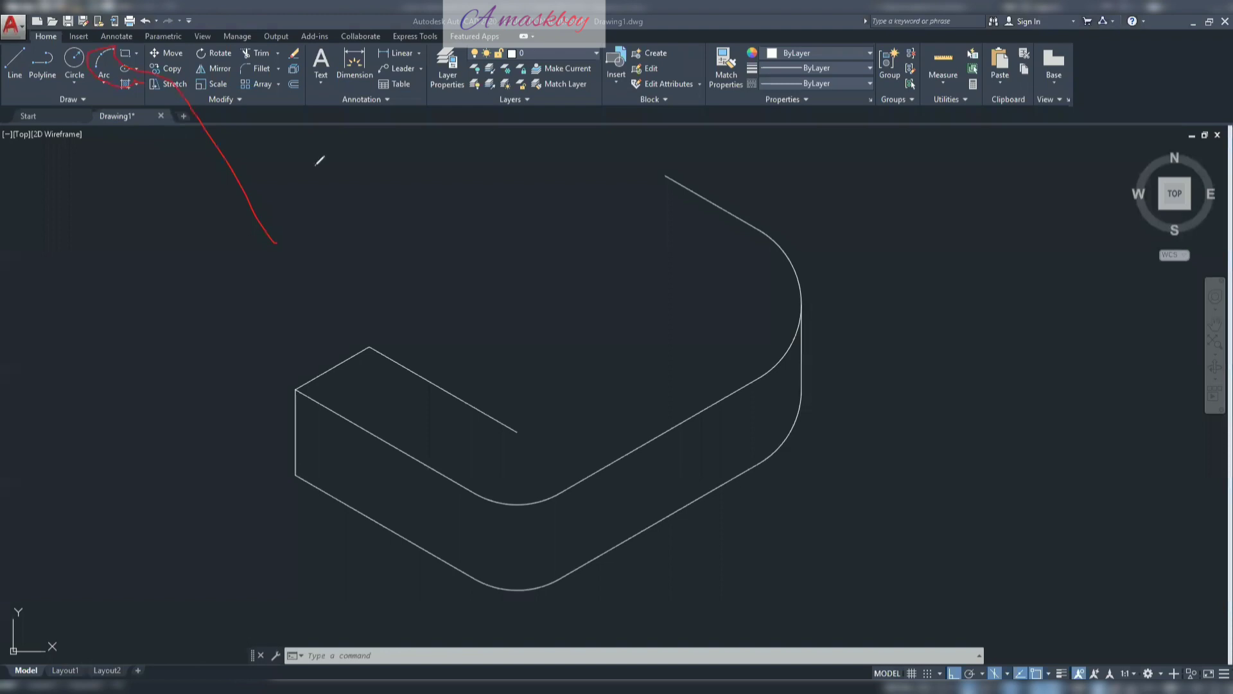
- Start an Axis, End ellipse and switch it to Isocircle mode
left_click_drag(122, 55, 137, 75)
key("Escape")
left_click(135, 67)
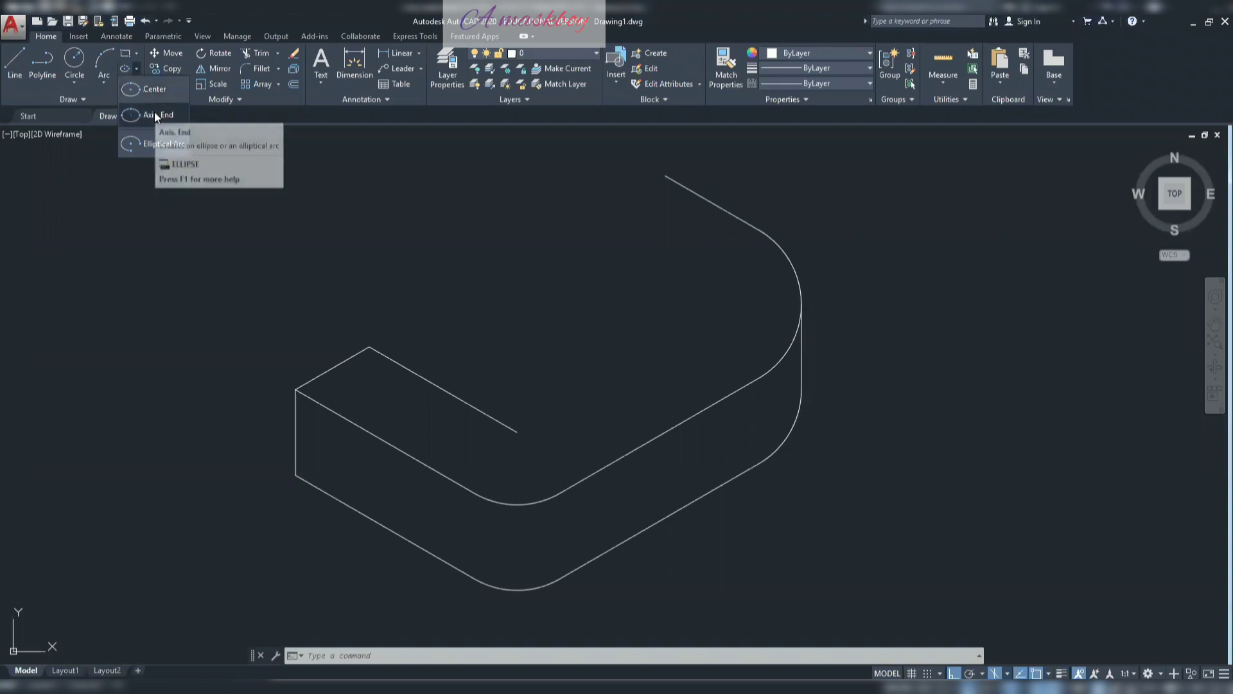
mouse_move(154, 114)
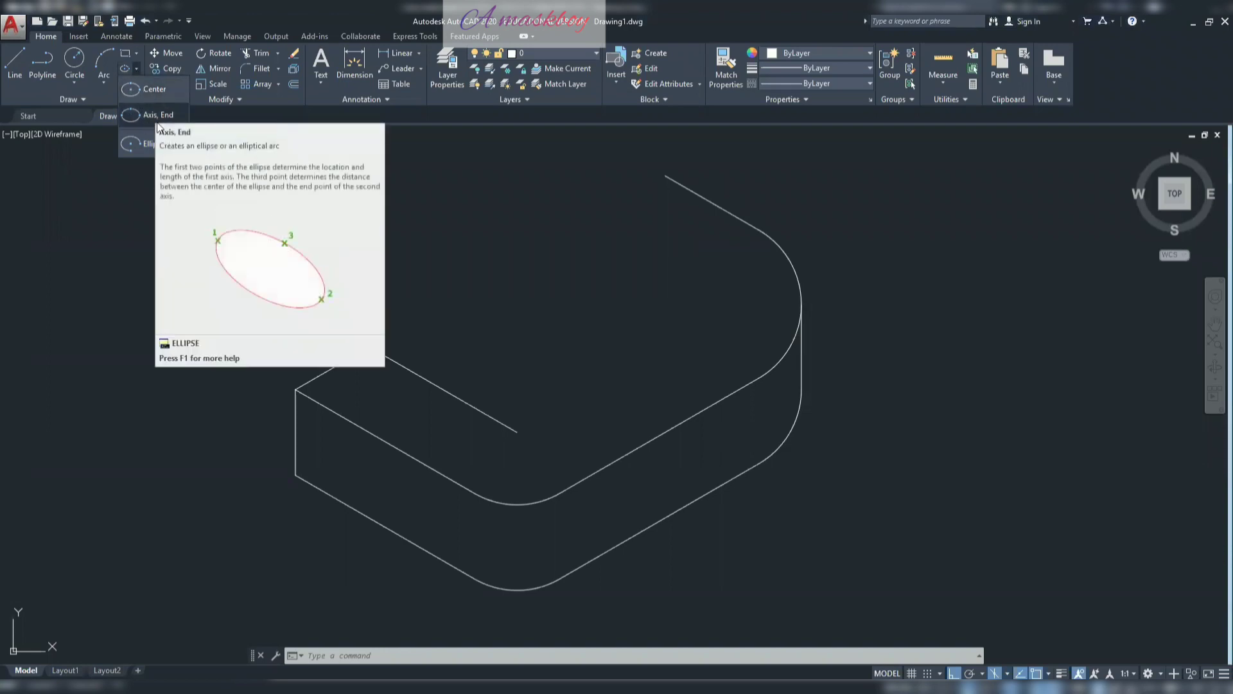
left_click(145, 118)
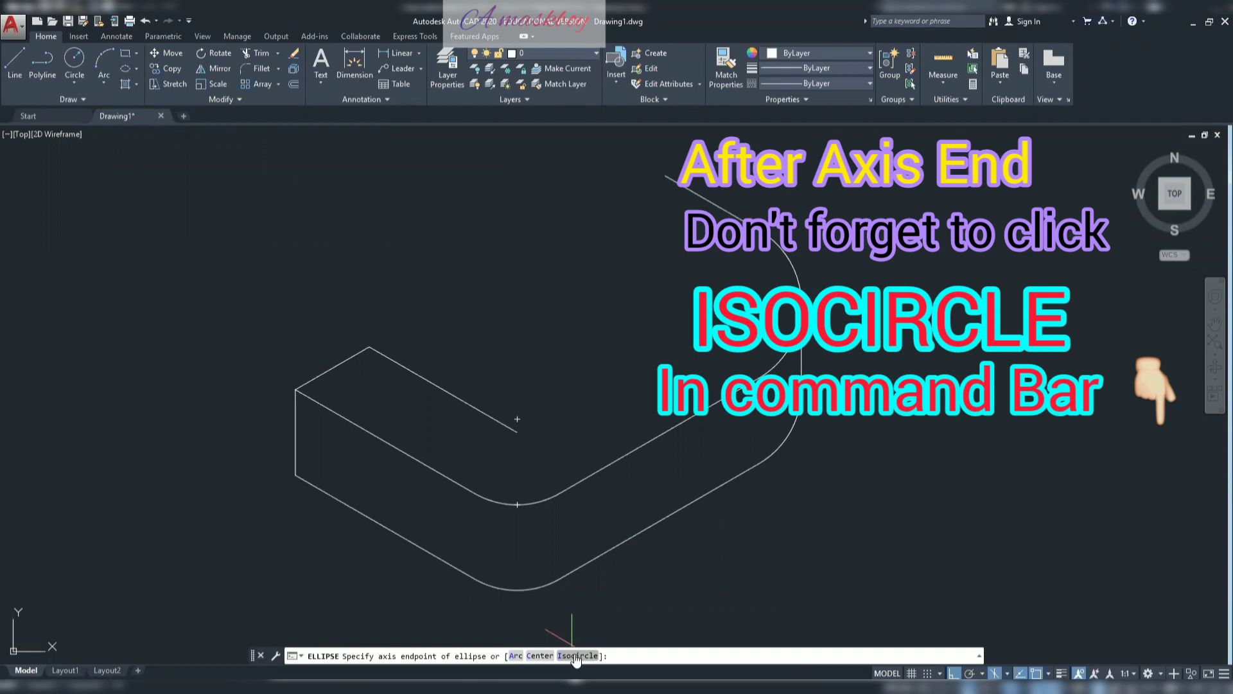
left_click(576, 656)
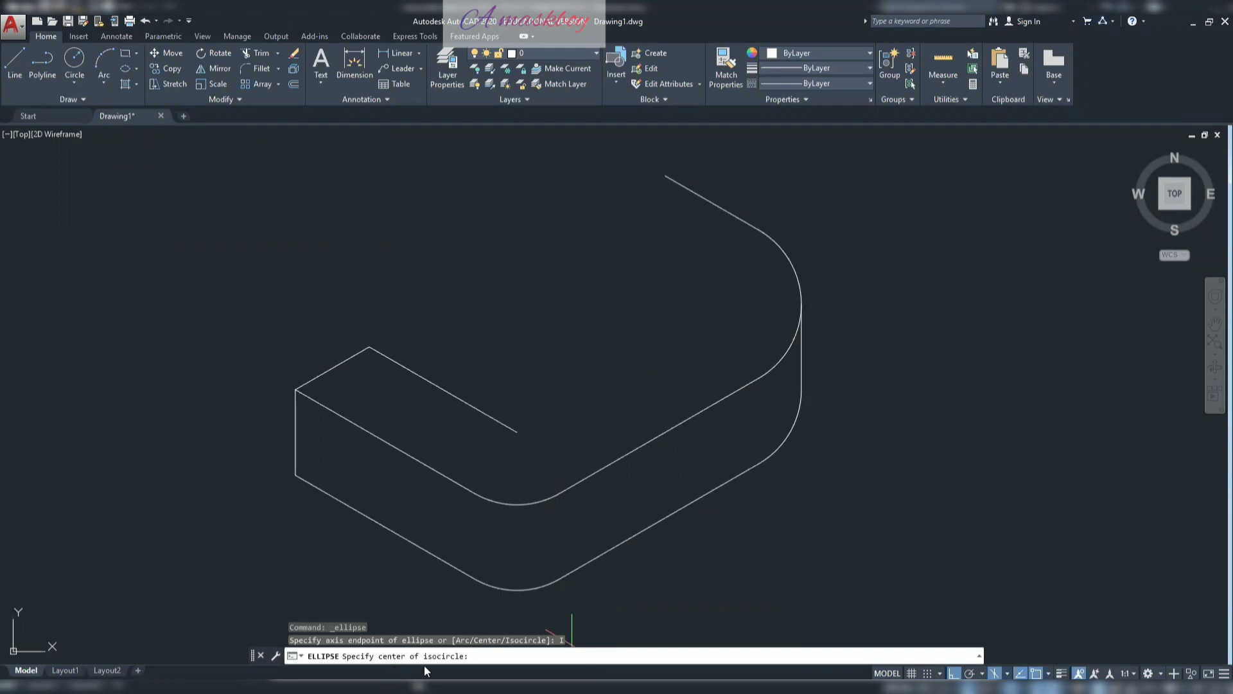
- Draw an 8-diameter isocircle centred at the 20 line's end on the base top
left_click(517, 432)
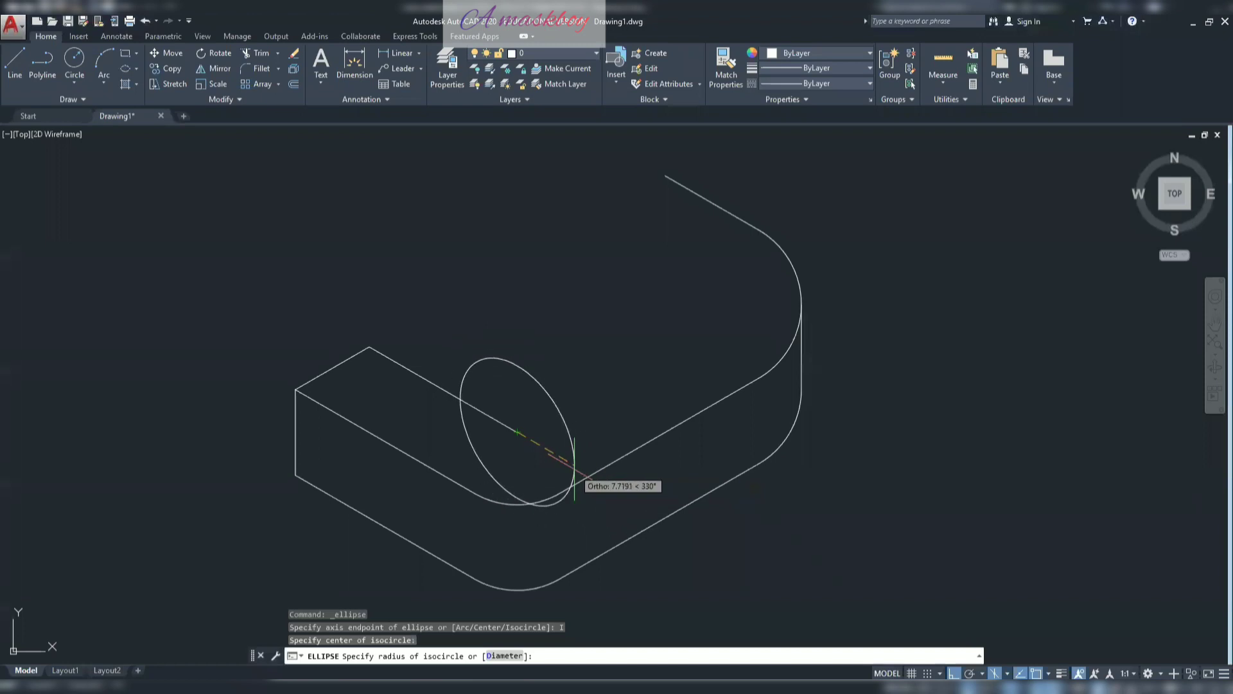
key("F5")
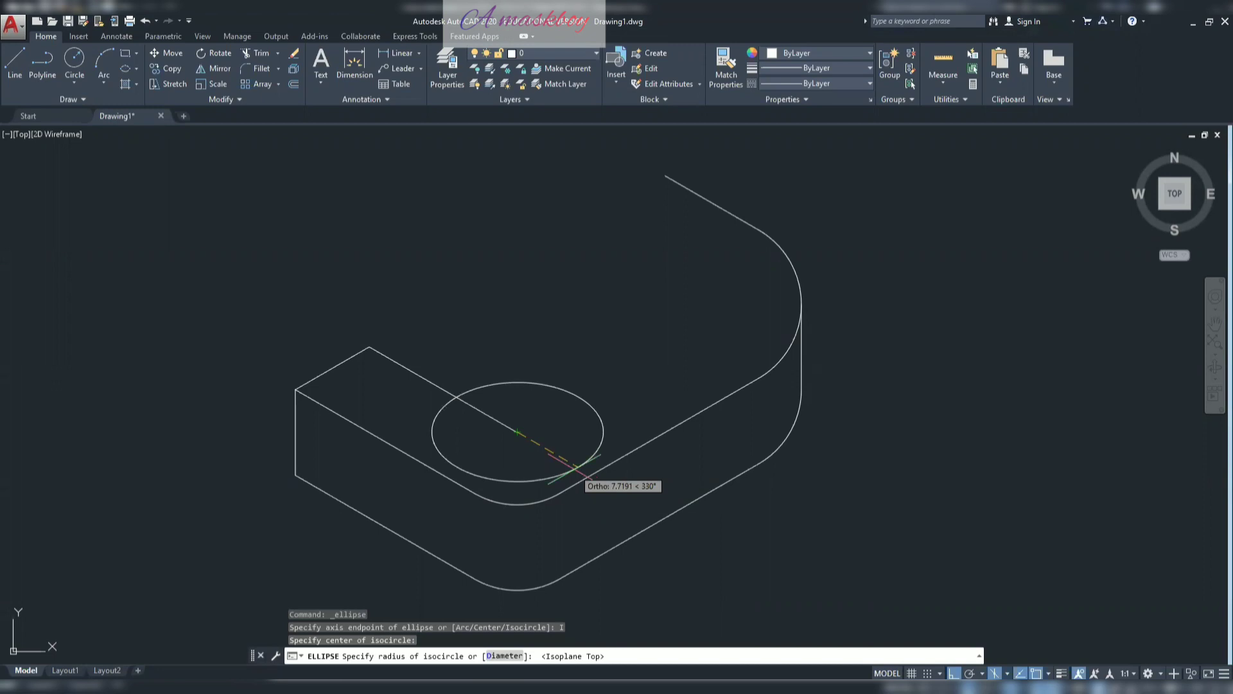
key("F5")
key("F5")
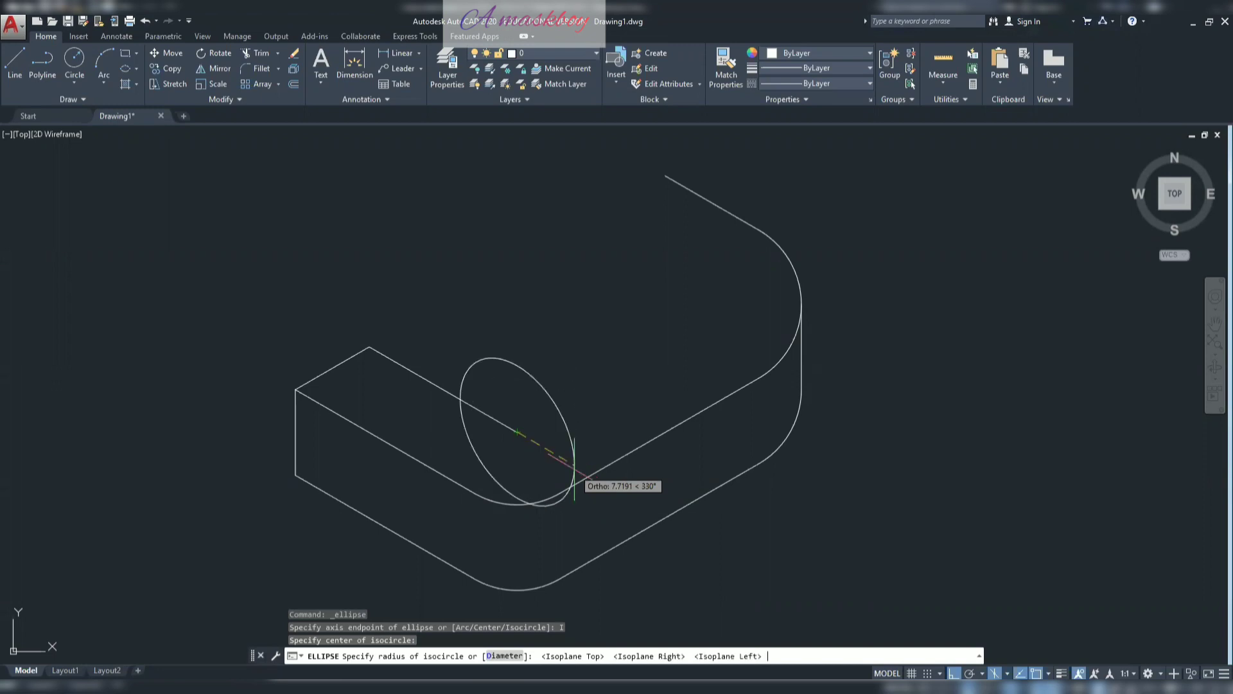
key("F5")
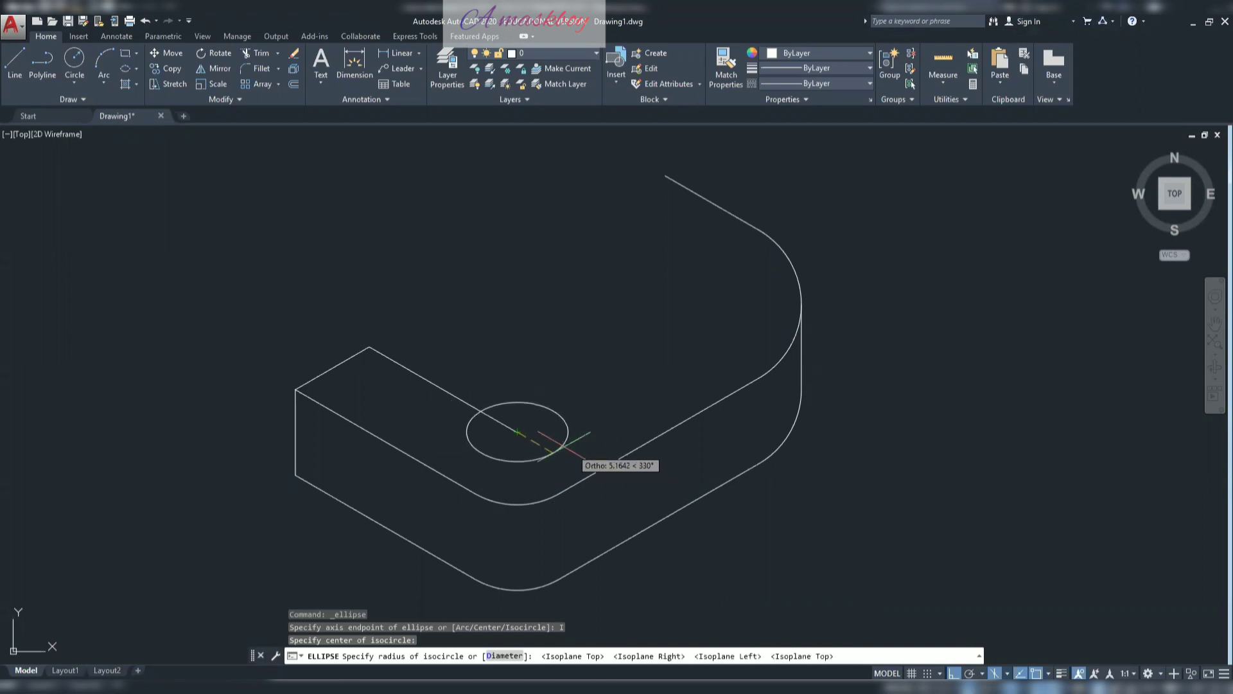
left_click(674, 686)
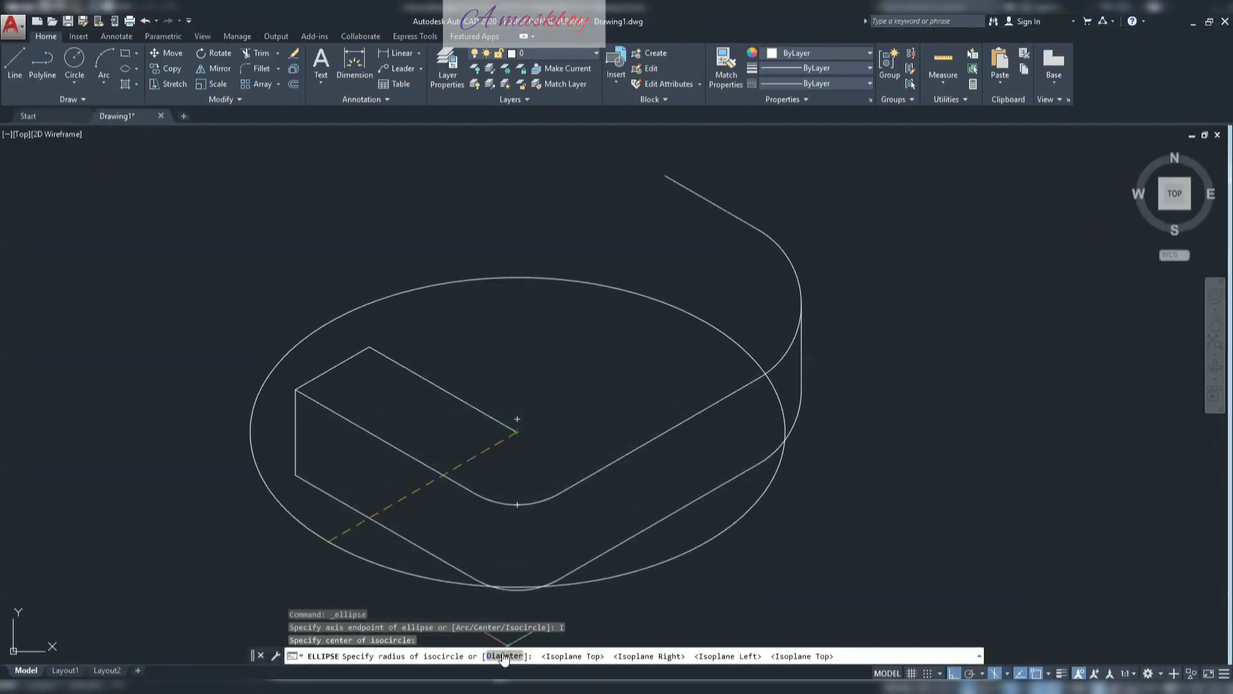
left_click(505, 656)
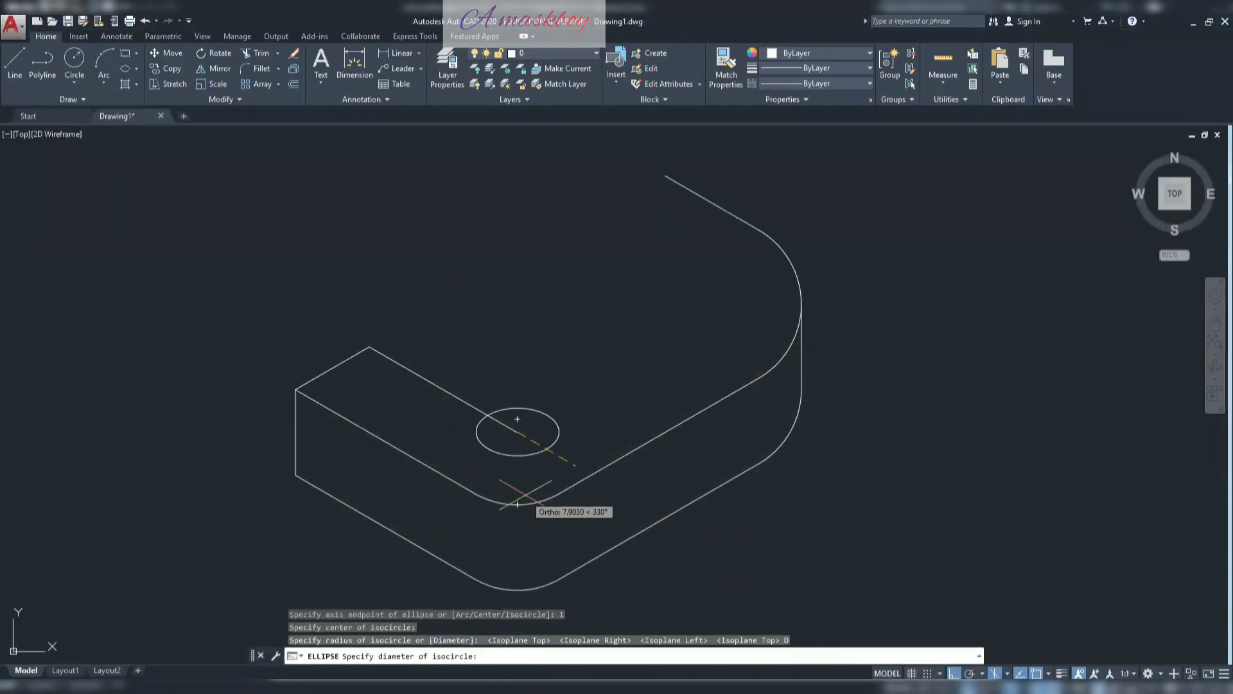
type("8")
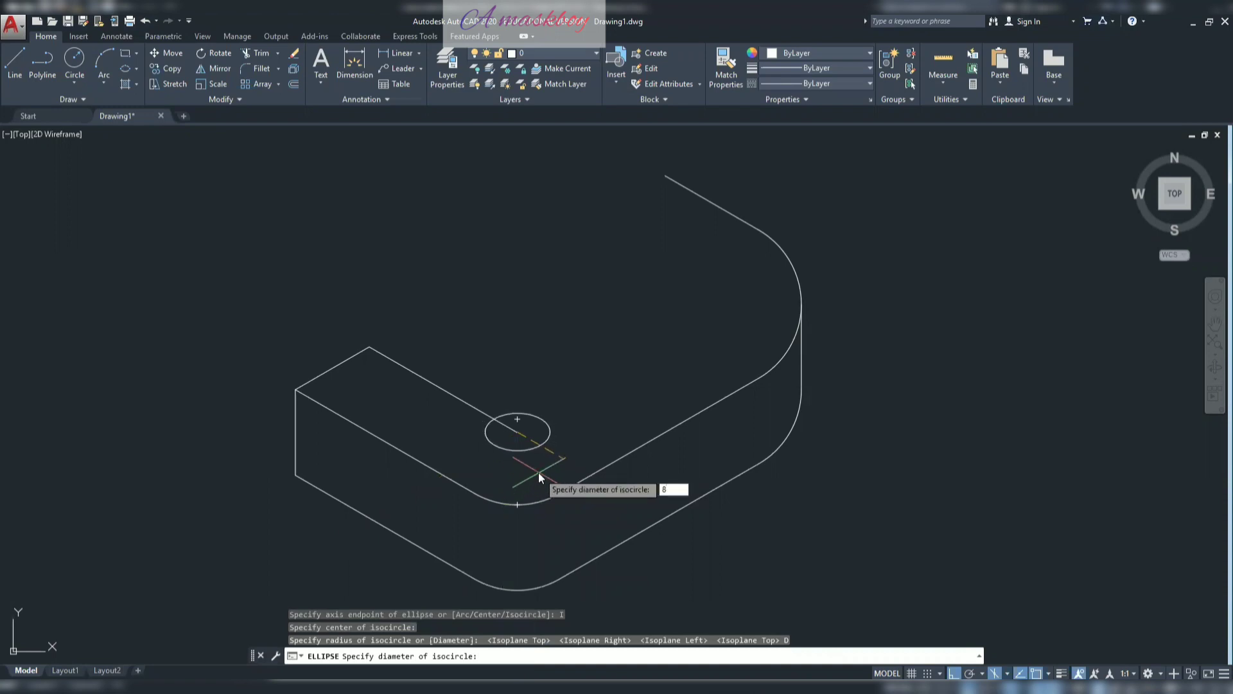
key("Return")
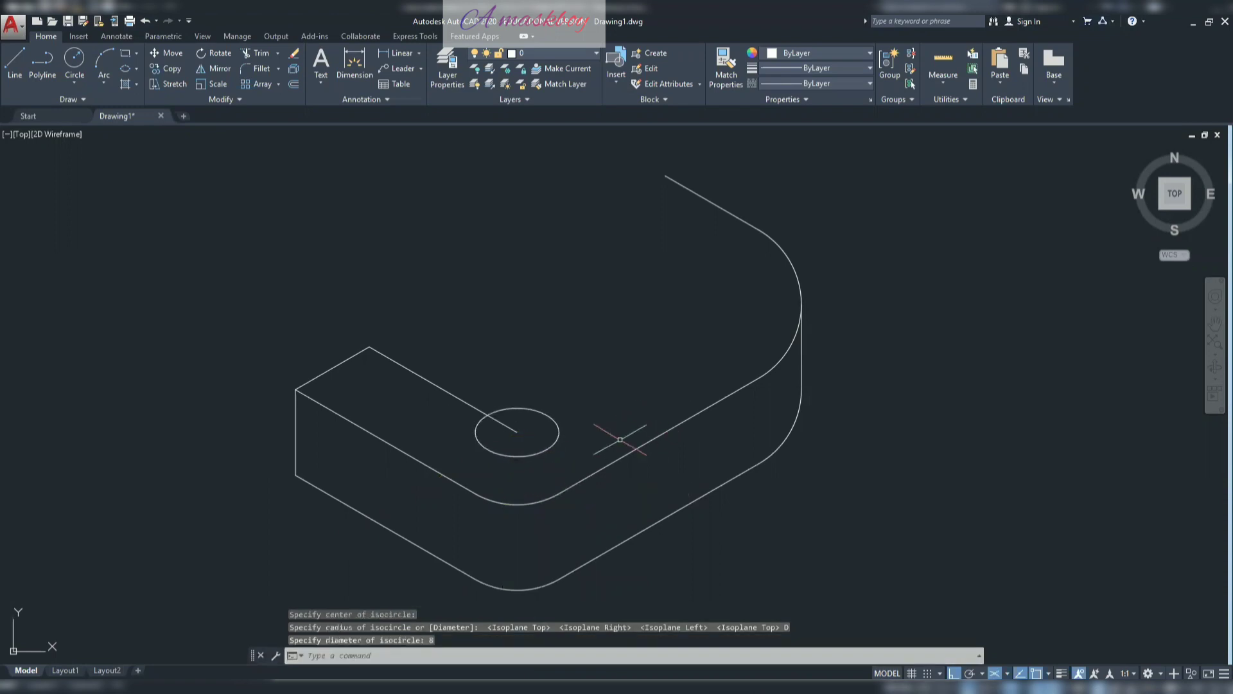
- Copy the Ø8 hole circle 30 units toward the rounded corner with CO
left_click(555, 442)
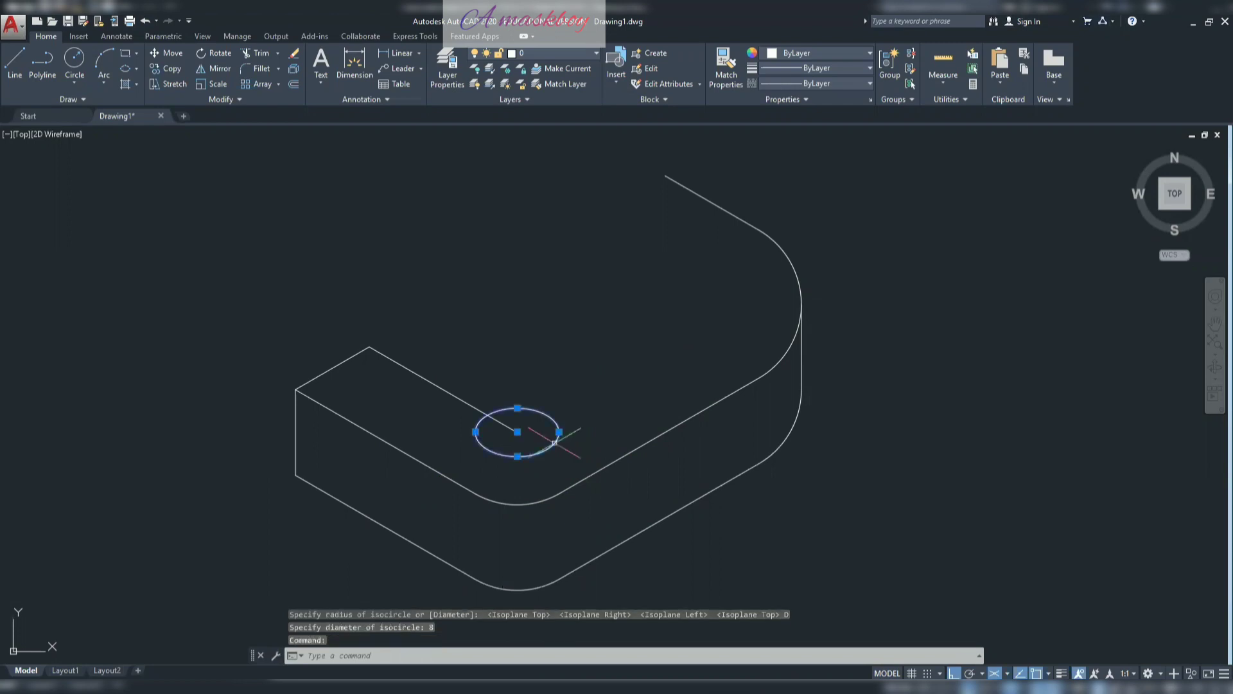
type("CO")
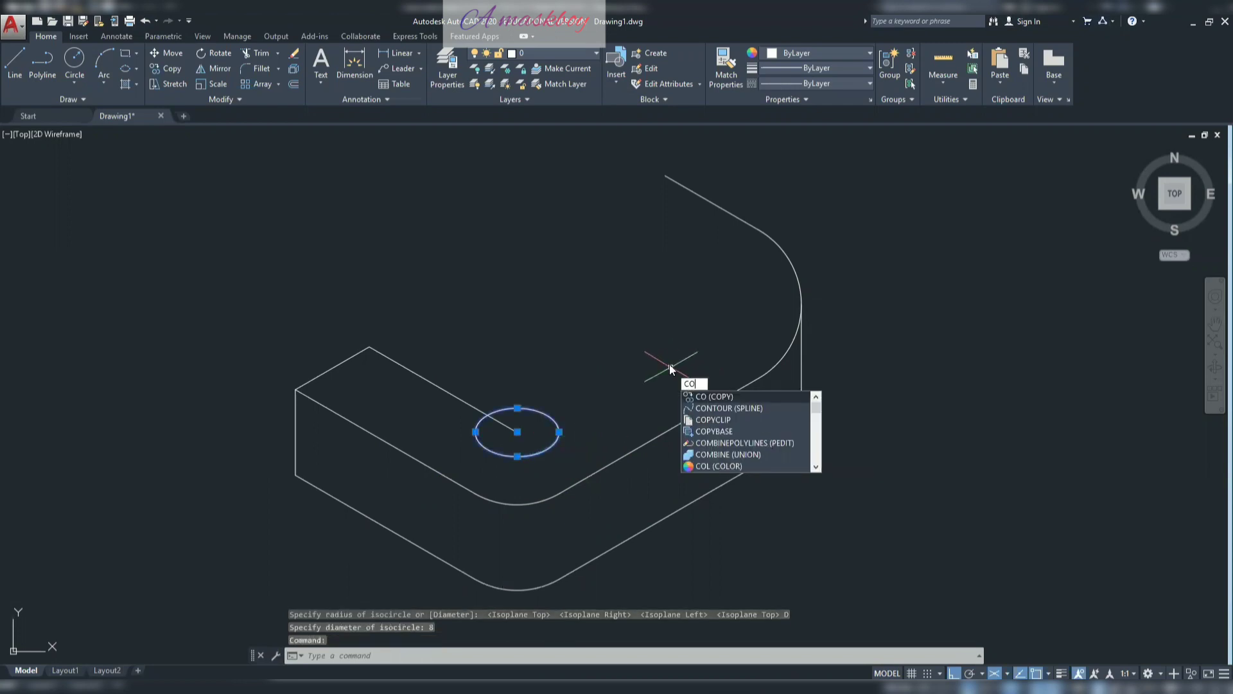
key("Return")
left_click(518, 432)
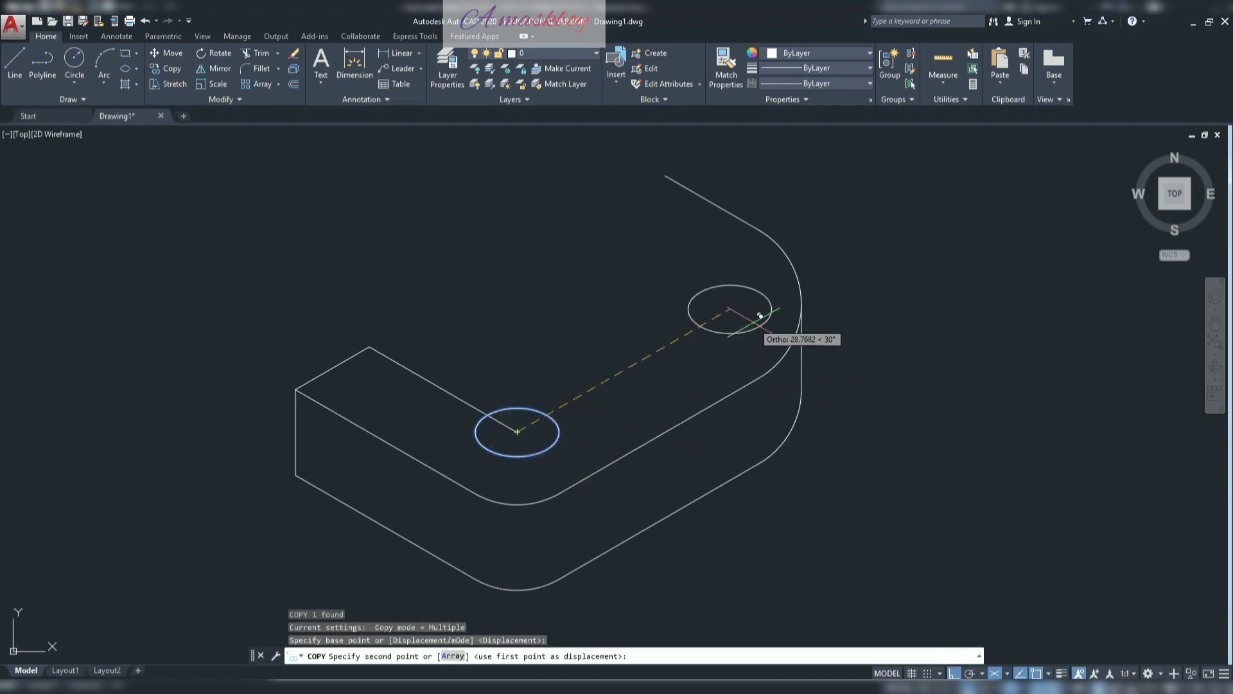
type("30")
key("Return")
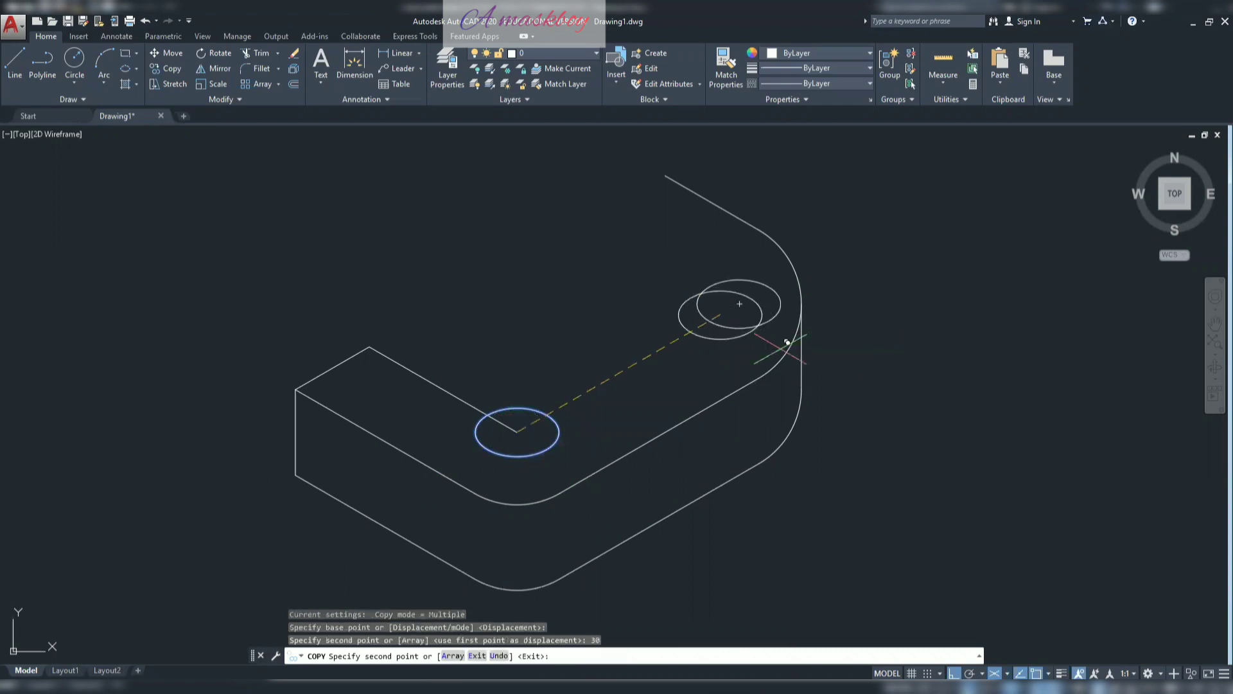
key("Escape")
key("Escape")
key("Escape")
- Turn on Ortho and erase the guide line to the first hole
key("F8")
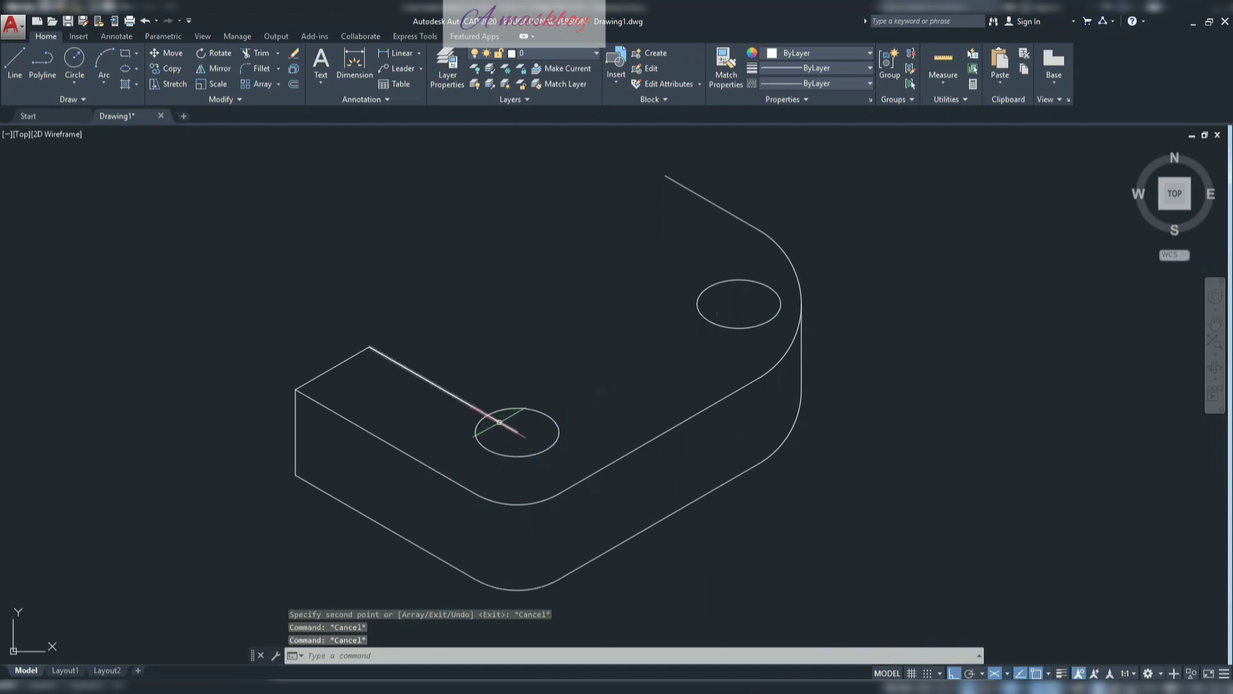
left_click(498, 421)
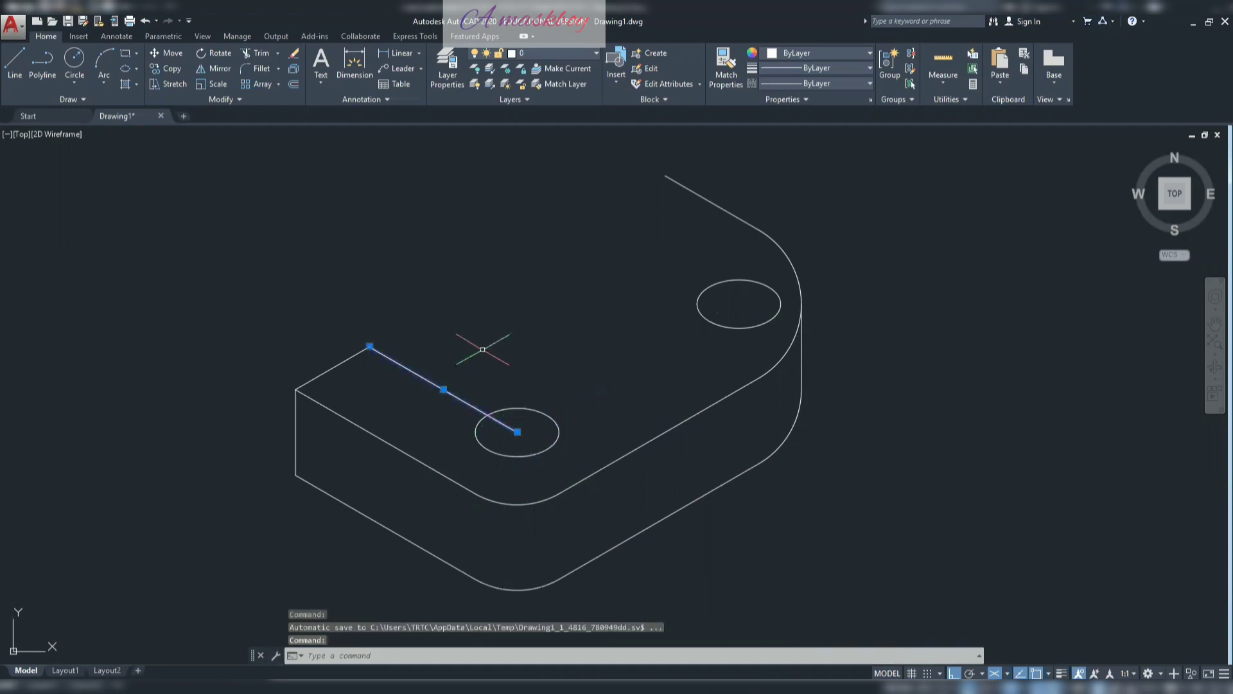
key("Delete")
scroll(592, 399, "down", 2)
middle_click_drag(591, 398, 586, 458)
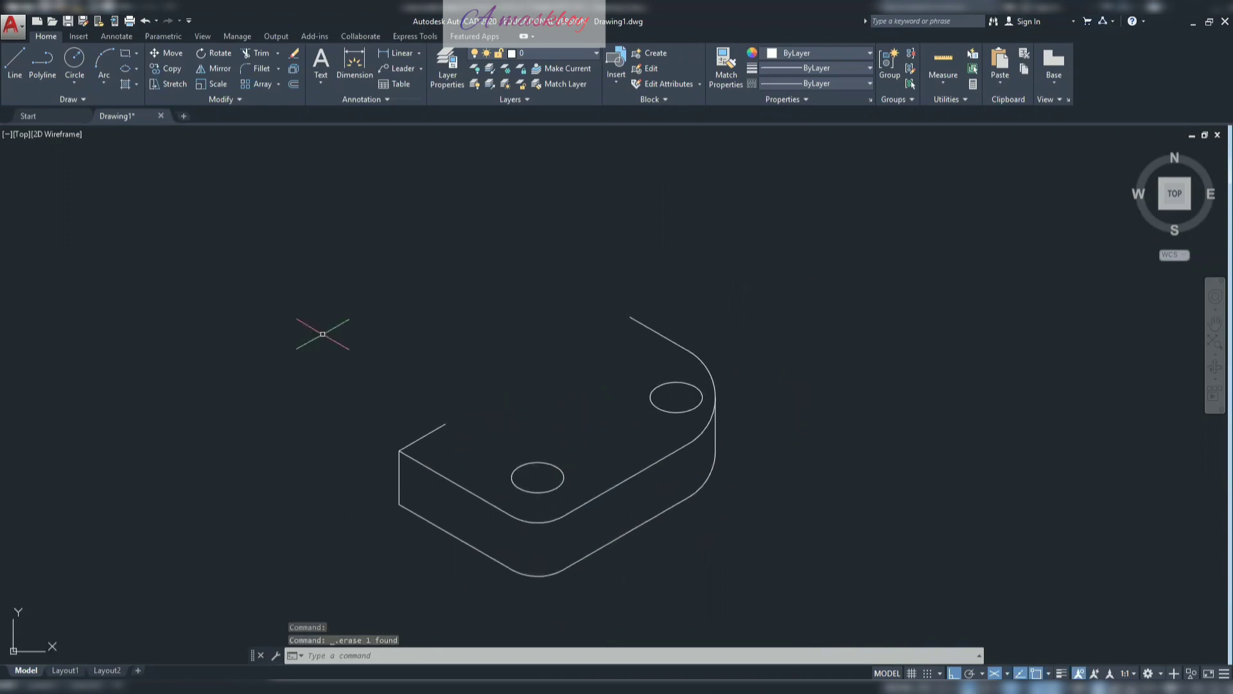
- On the Photos reference, trace the upright's edges and 20 height in red ink
key("alt+Tab")
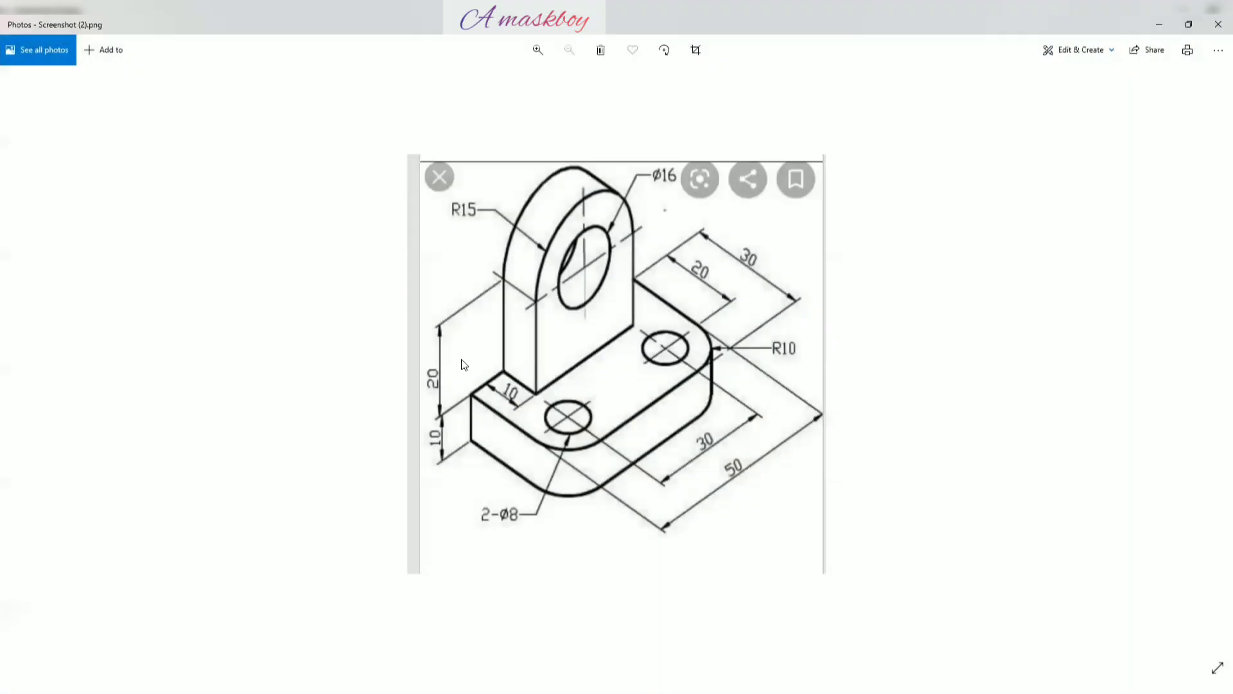
left_click(592, 690)
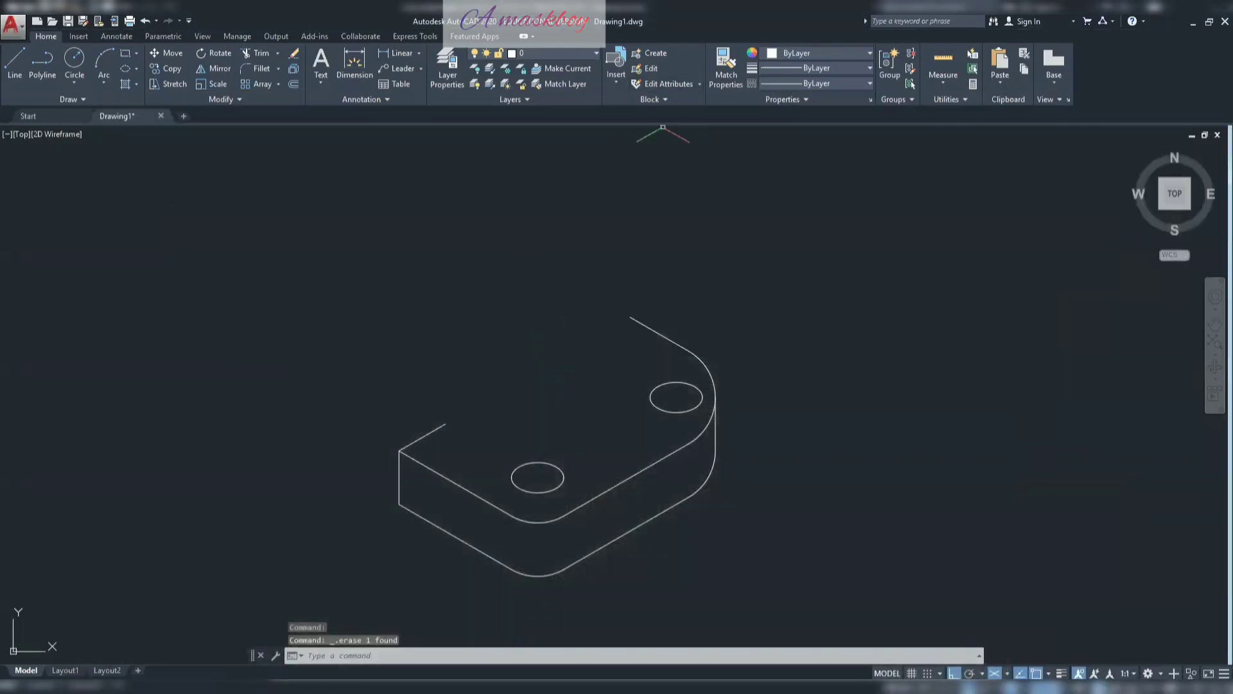
key("alt+Tab")
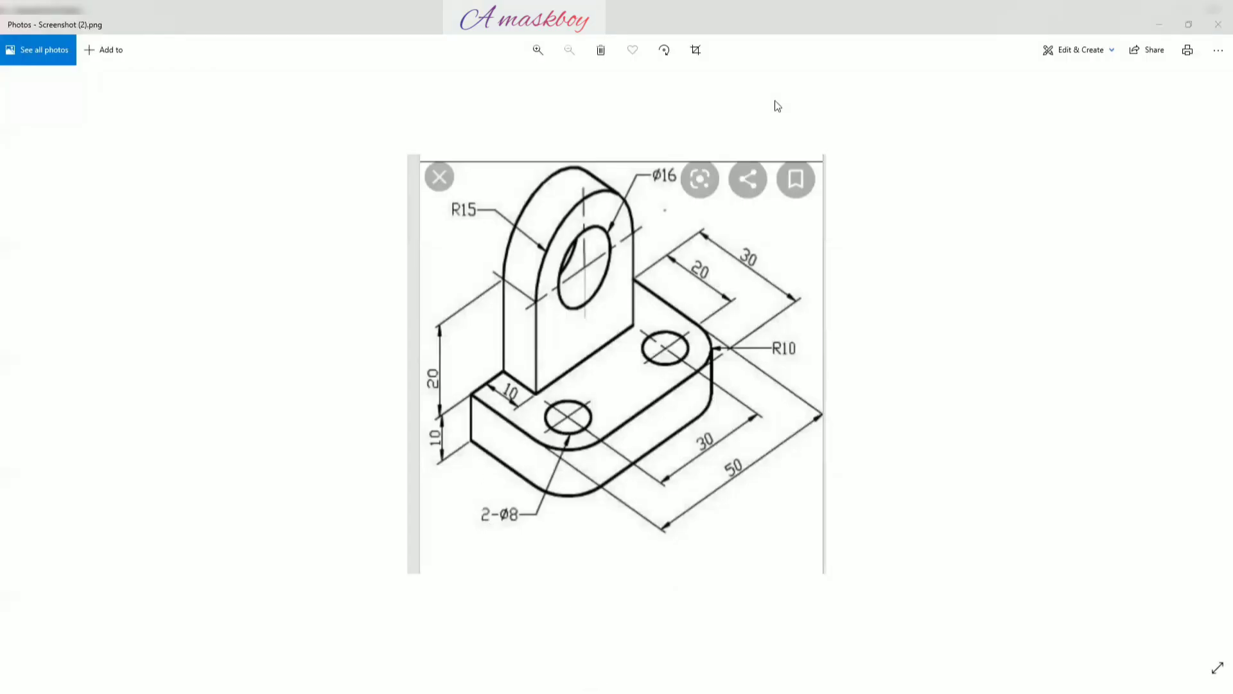
left_click_drag(477, 391, 505, 282)
mouse_move(440, 331)
left_mouse_down()
mouse_move(429, 399)
mouse_move(419, 335)
left_mouse_up()
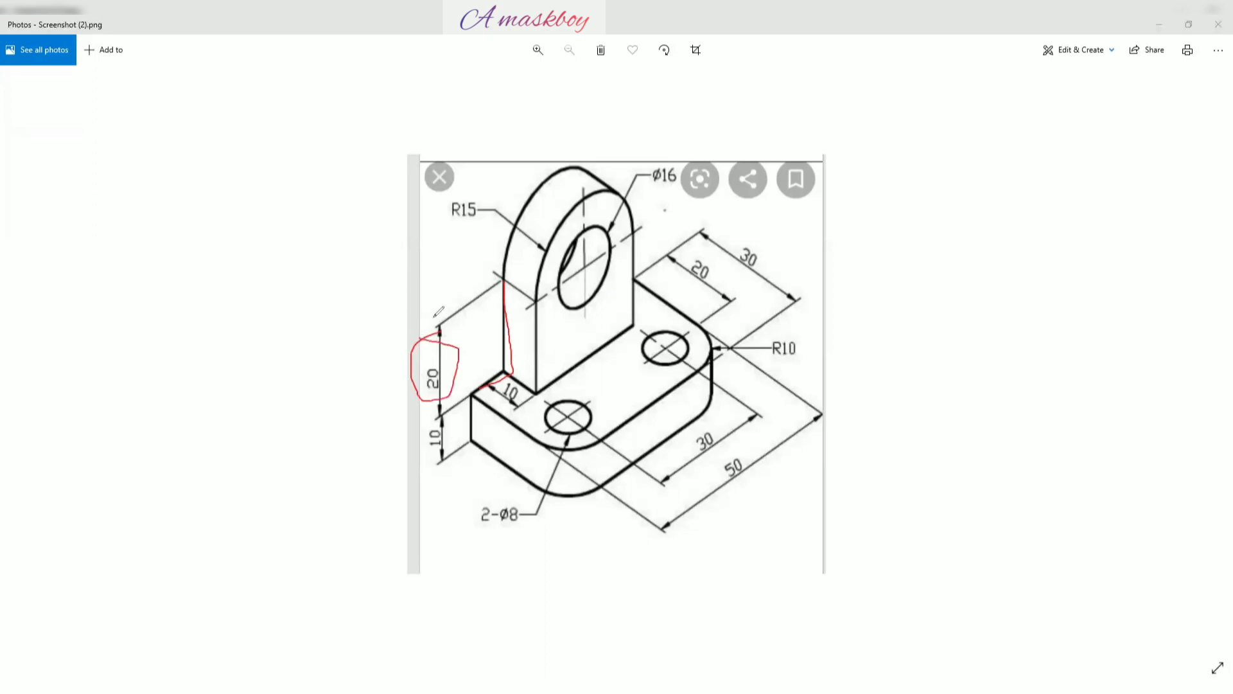
left_click_drag(506, 283, 573, 284)
key("e")
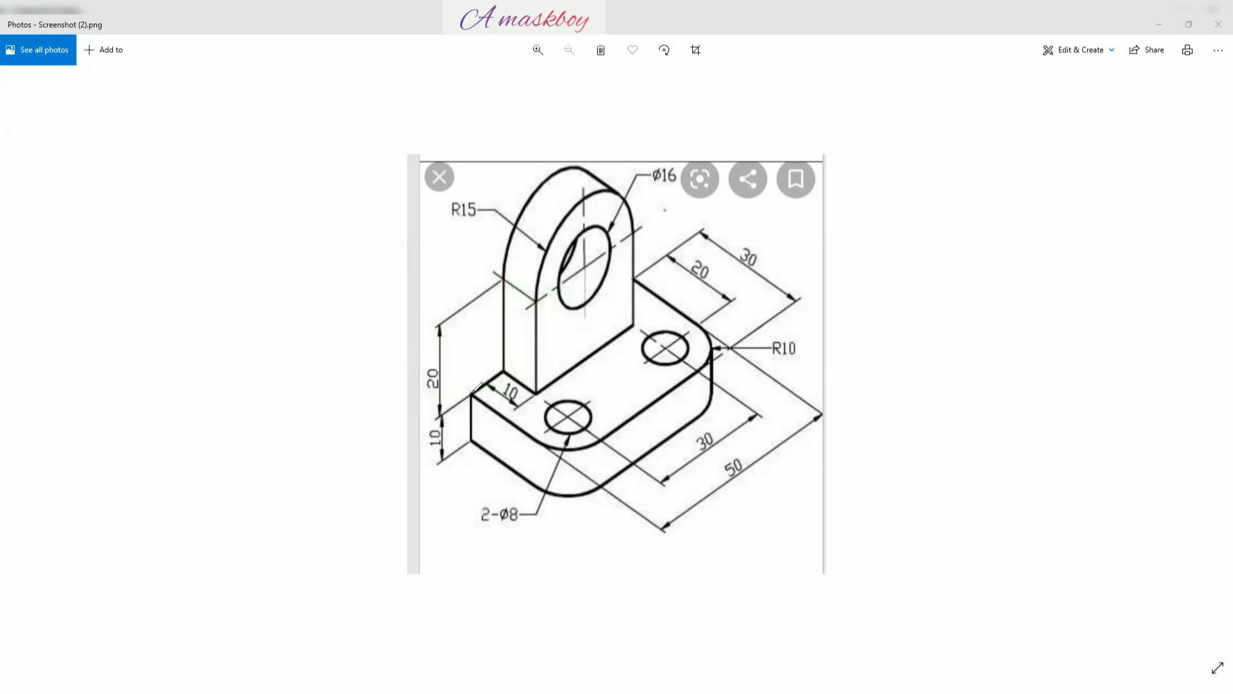
- Mark the Ø16 hole and R15 label in red, then start a sketch circle beside them
mouse_move(474, 390)
left_mouse_down()
mouse_move(504, 376)
mouse_move(502, 275)
mouse_move(534, 298)
left_mouse_up()
mouse_move(609, 242)
left_mouse_down()
mouse_move(556, 239)
mouse_move(585, 239)
mouse_move(603, 260)
left_mouse_up()
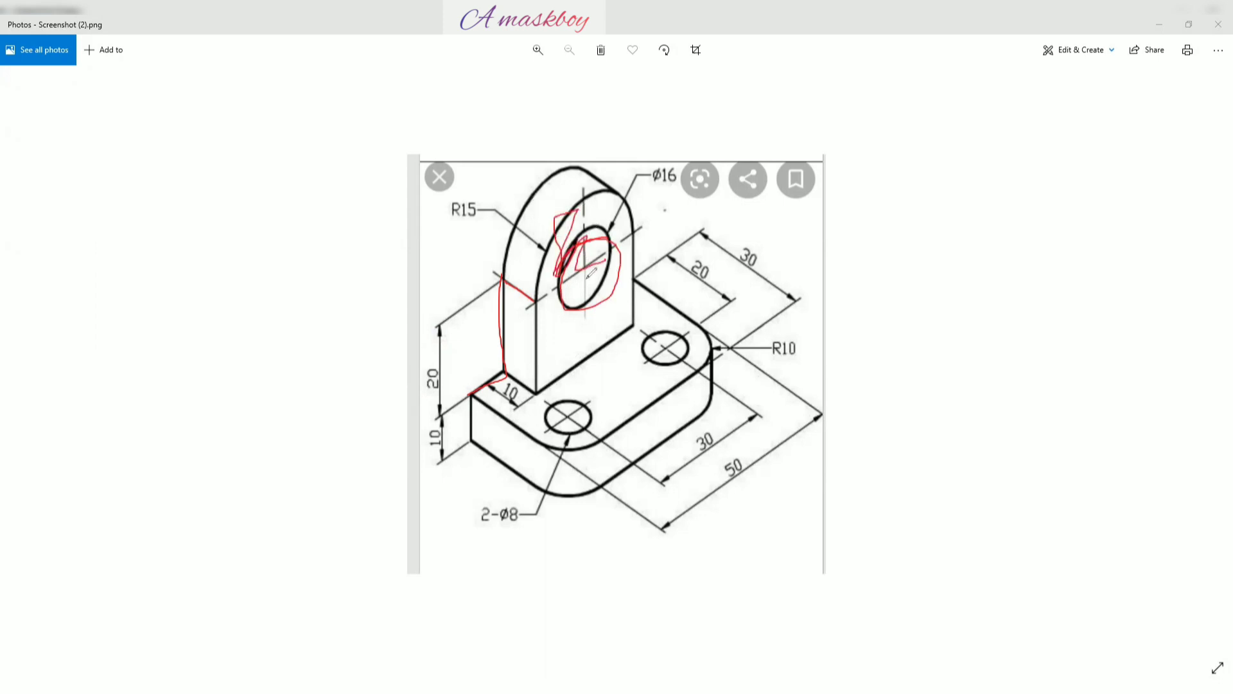
key("e")
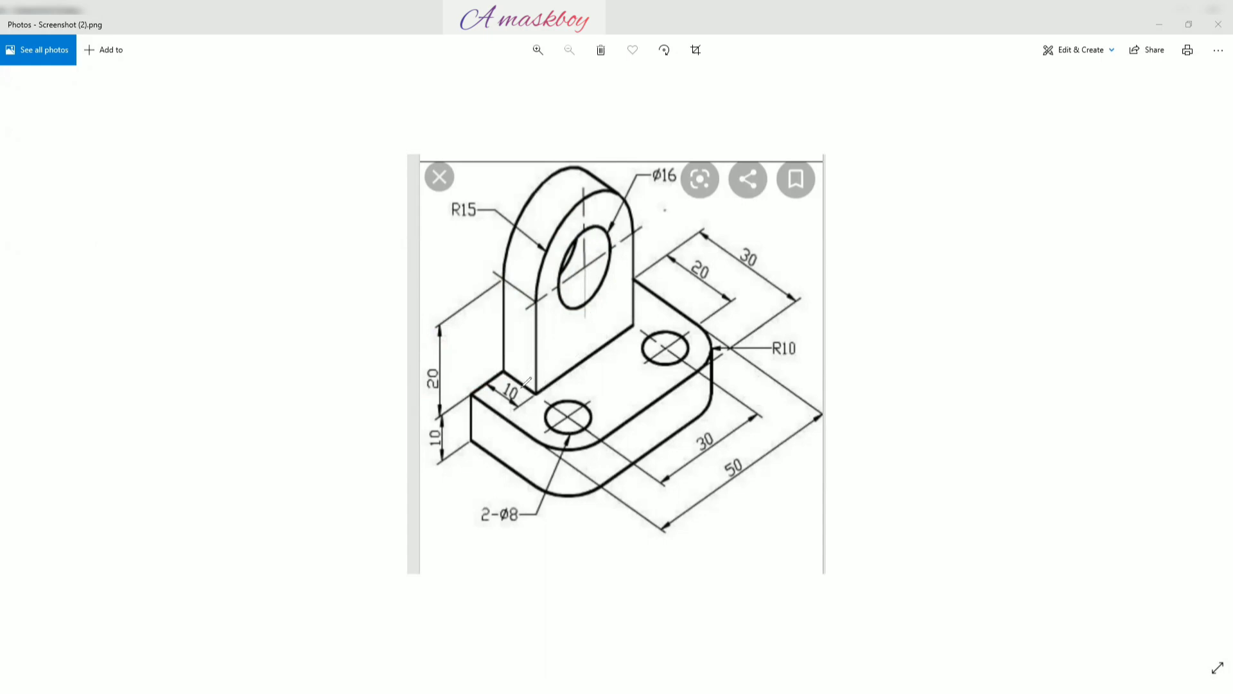
mouse_move(473, 391)
left_mouse_down()
mouse_move(501, 374)
mouse_move(519, 322)
mouse_move(514, 275)
mouse_move(556, 291)
mouse_move(585, 270)
left_mouse_up()
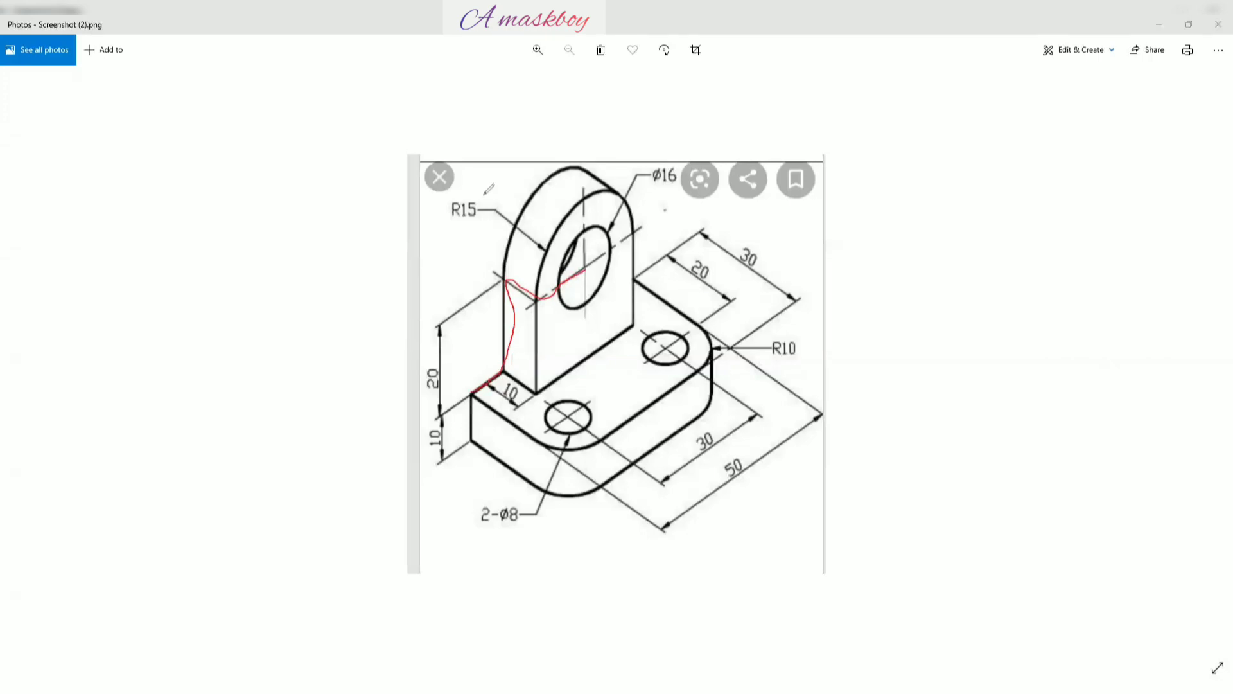
mouse_move(487, 191)
left_mouse_down()
mouse_move(448, 218)
mouse_move(496, 196)
left_mouse_up()
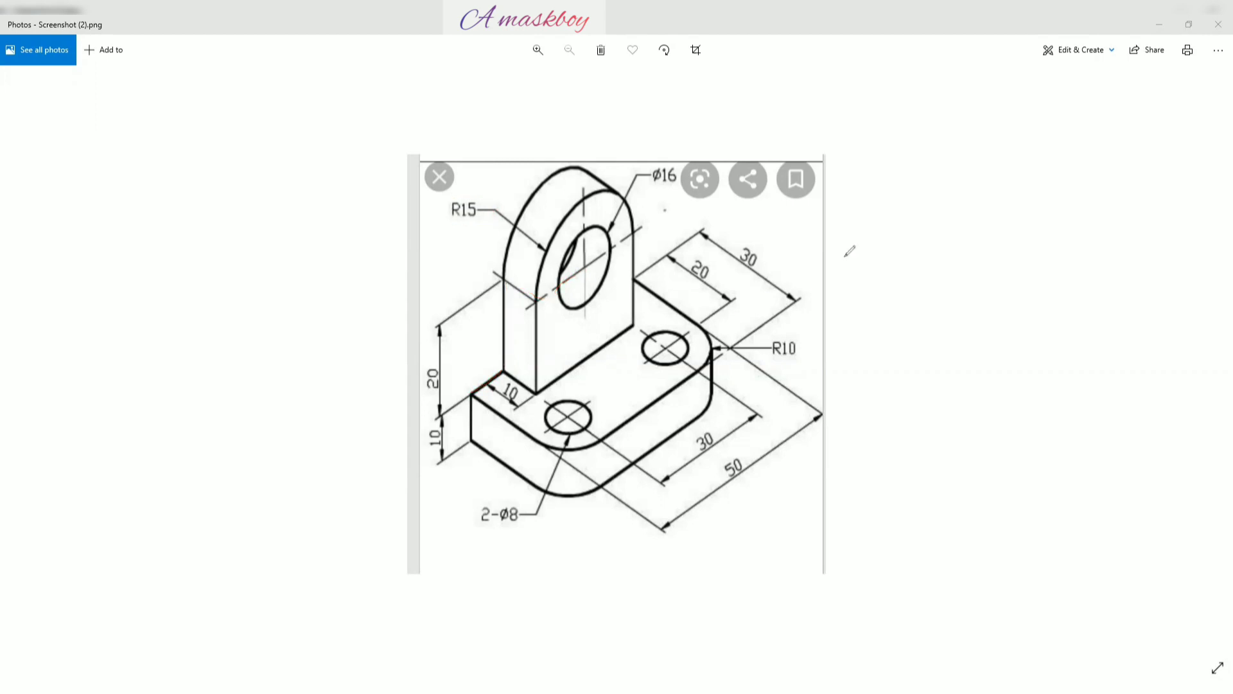
mouse_move(979, 233)
left_mouse_down()
mouse_move(926, 269)
mouse_move(1092, 306)
mouse_move(938, 239)
left_mouse_up()
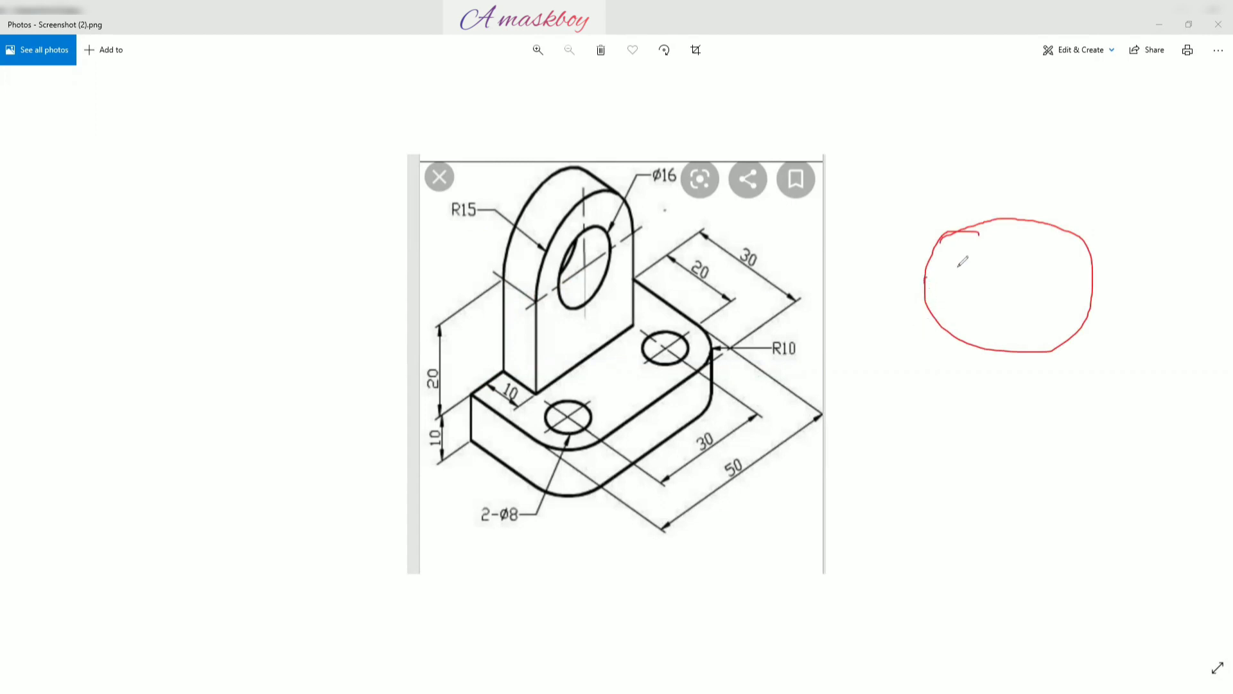
- Sketch the circle's 30 diameter, its label and vertical tangent sides, then erase all ink
left_click_drag(925, 279, 1039, 264)
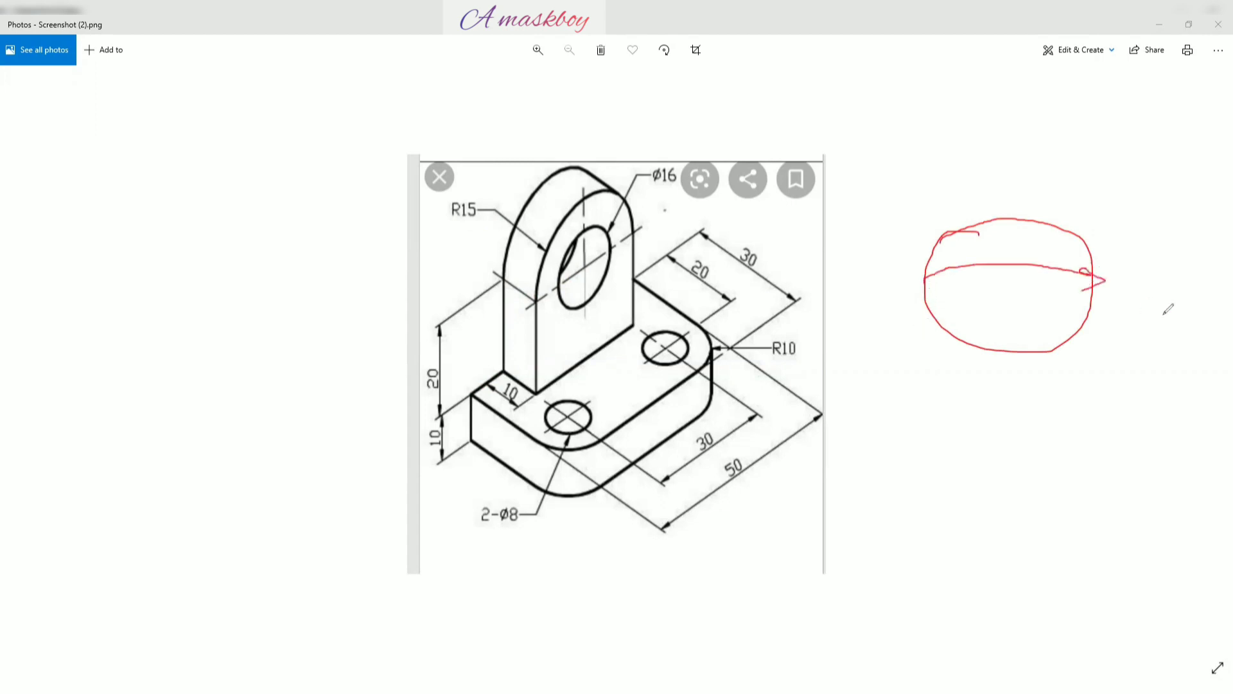
left_click_drag(1181, 287, 1178, 290)
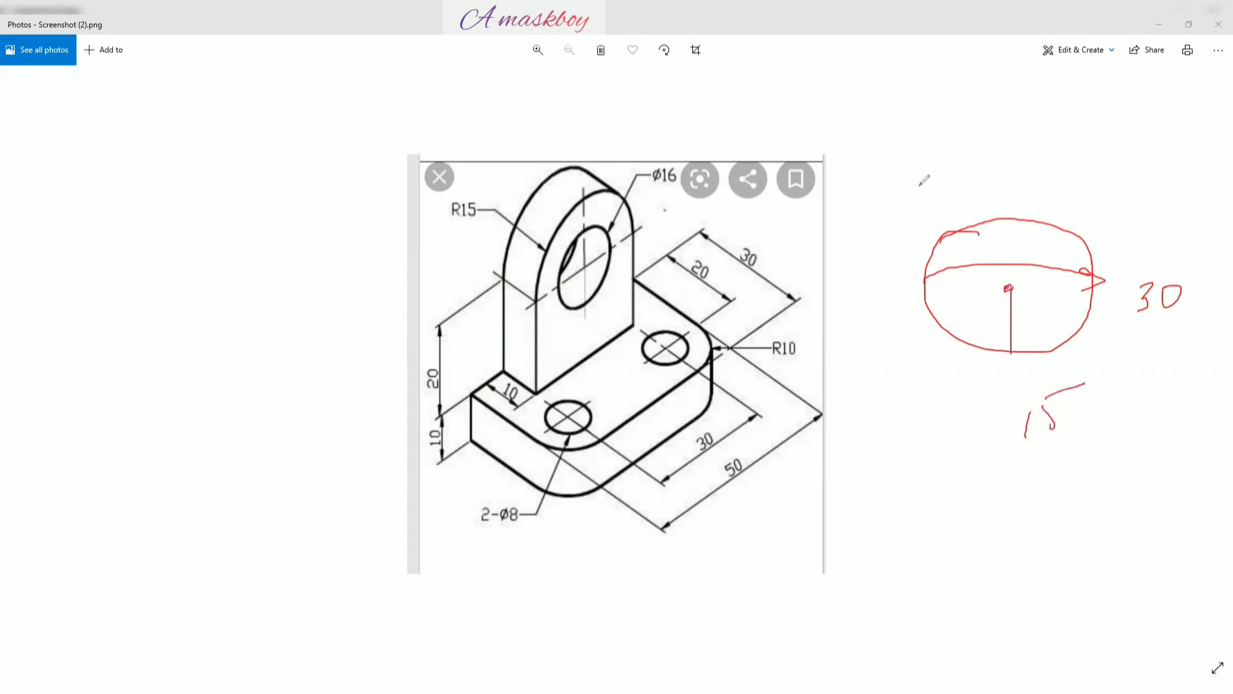
left_click_drag(917, 195, 916, 390)
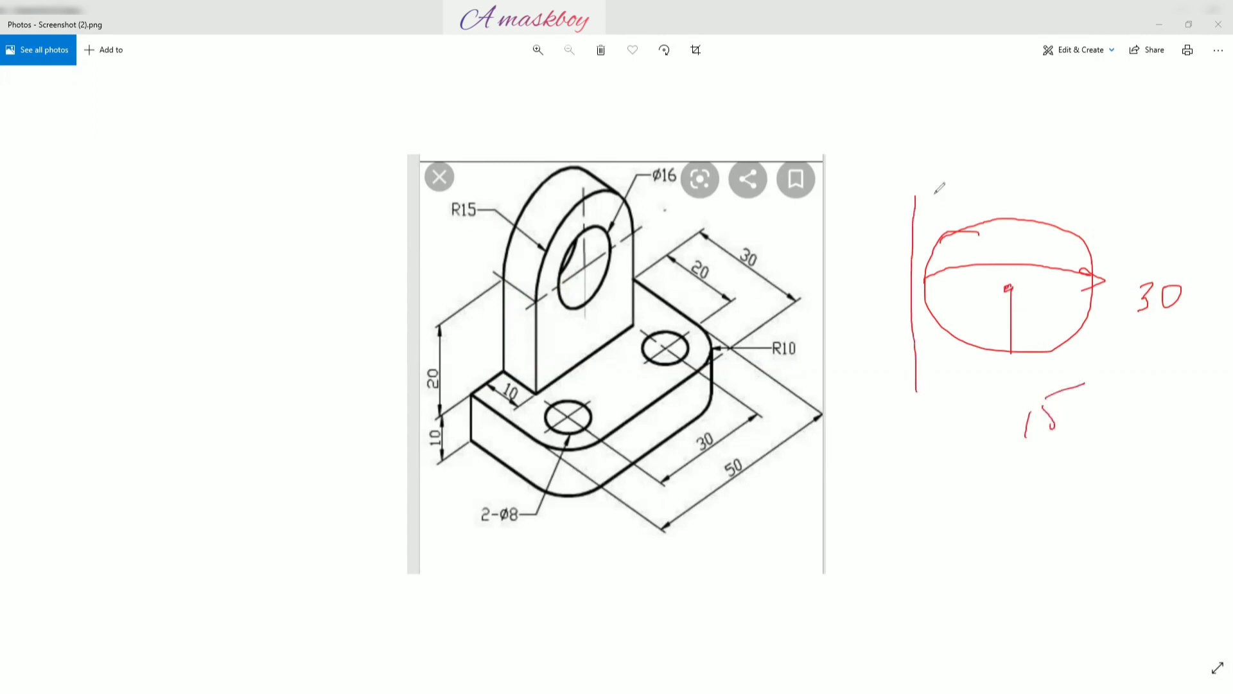
left_click_drag(930, 273, 932, 385)
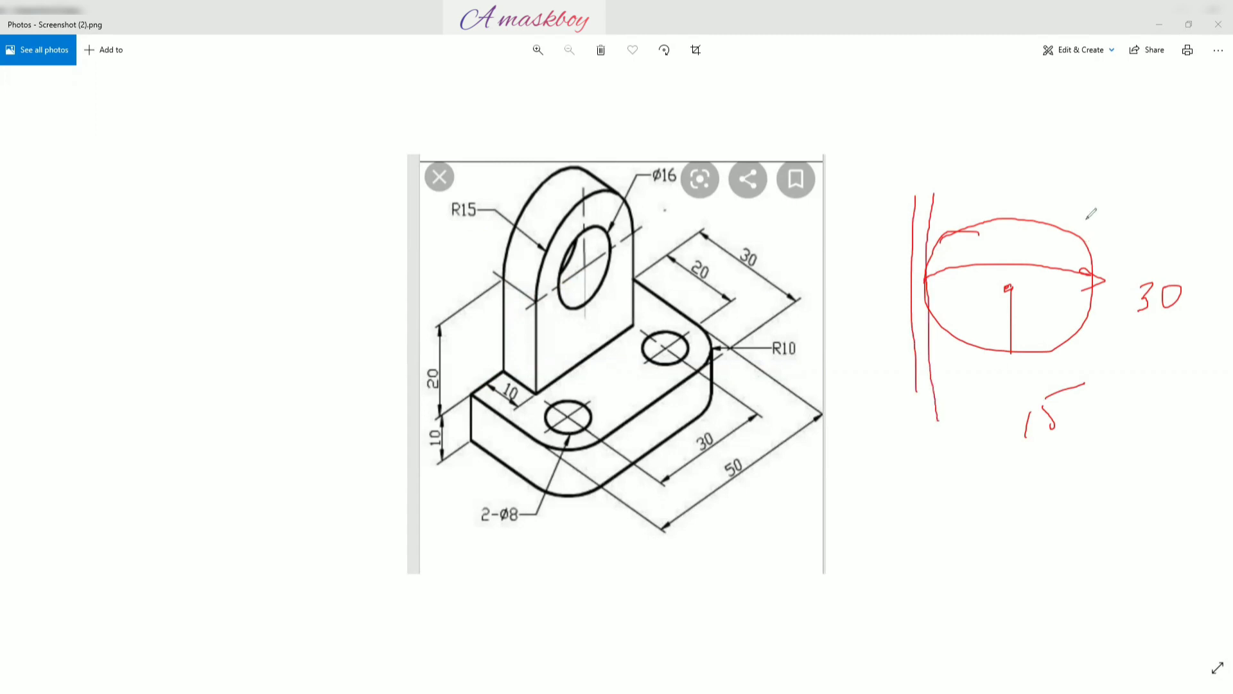
left_click_drag(1091, 269, 1110, 405)
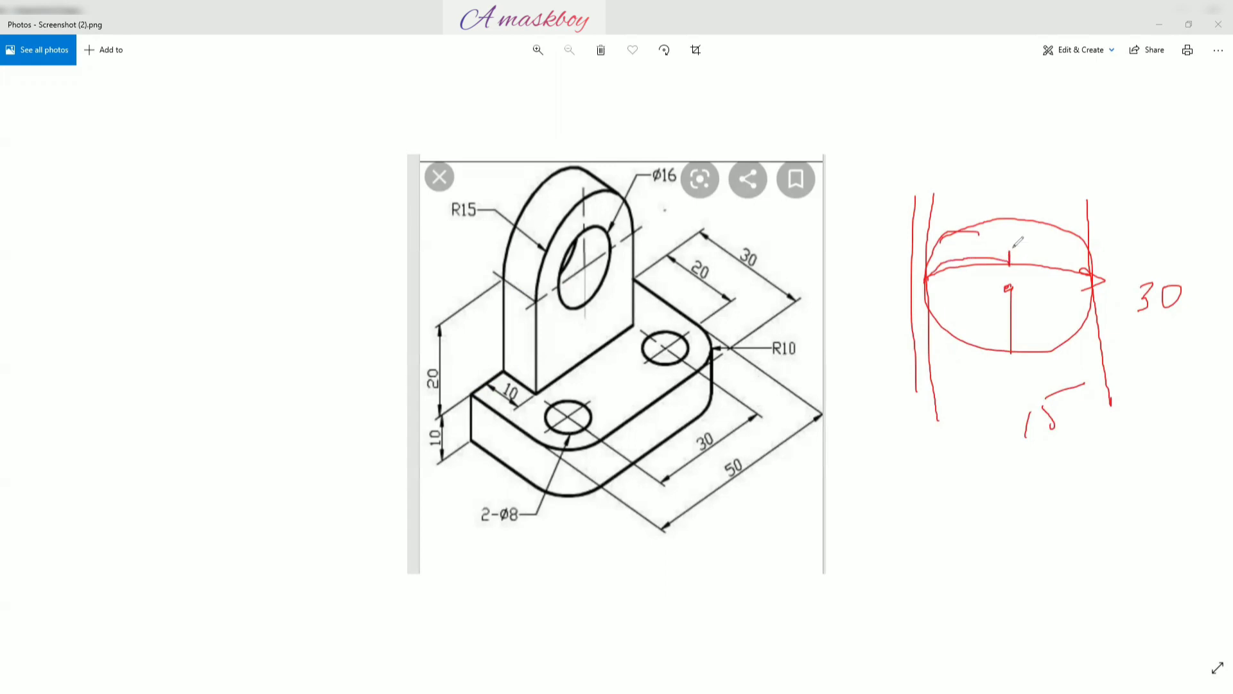
key("e")
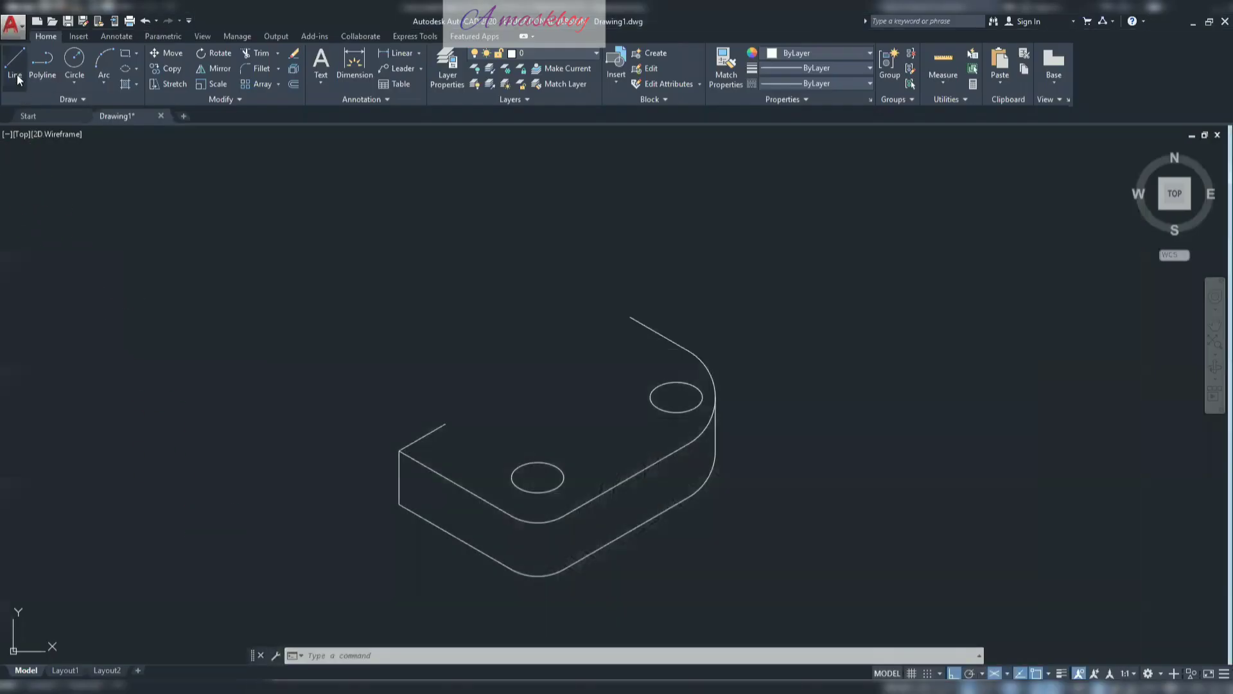
- Draw the upright's first edges (20, 20, 15 units) from the base's back-left top corner
left_click(14, 62)
left_click(446, 424)
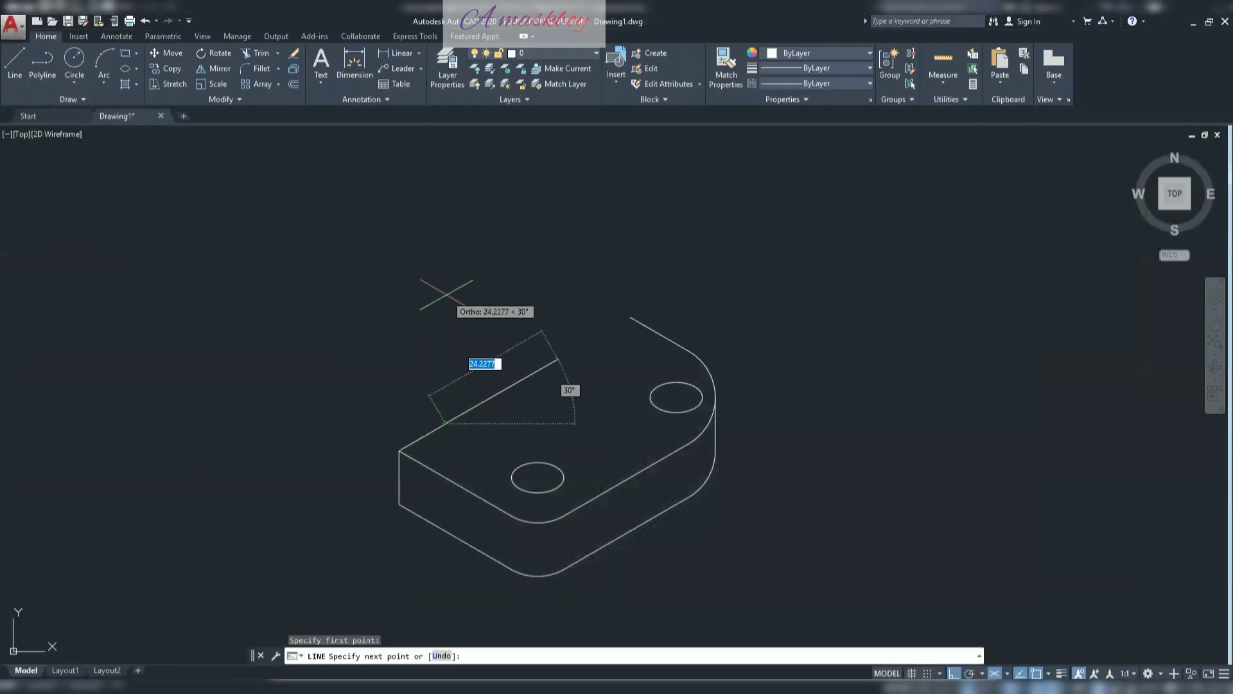
key("F5")
type("20")
key("Return")
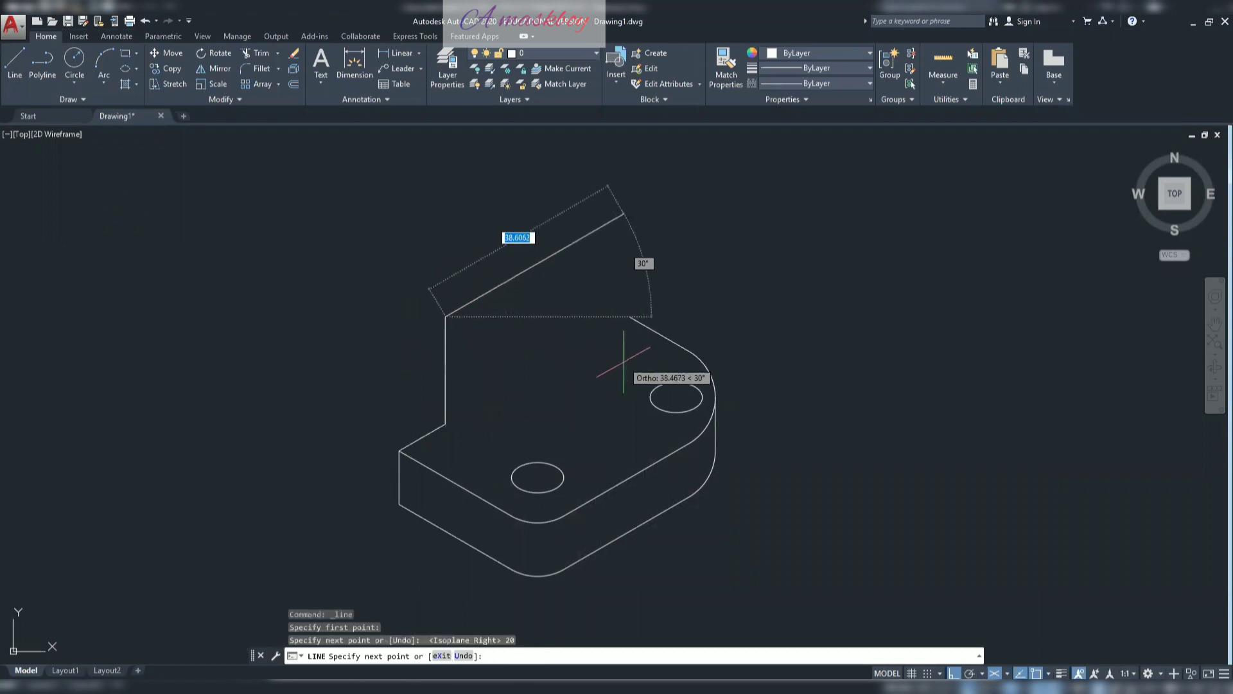
key("F5")
type("20")
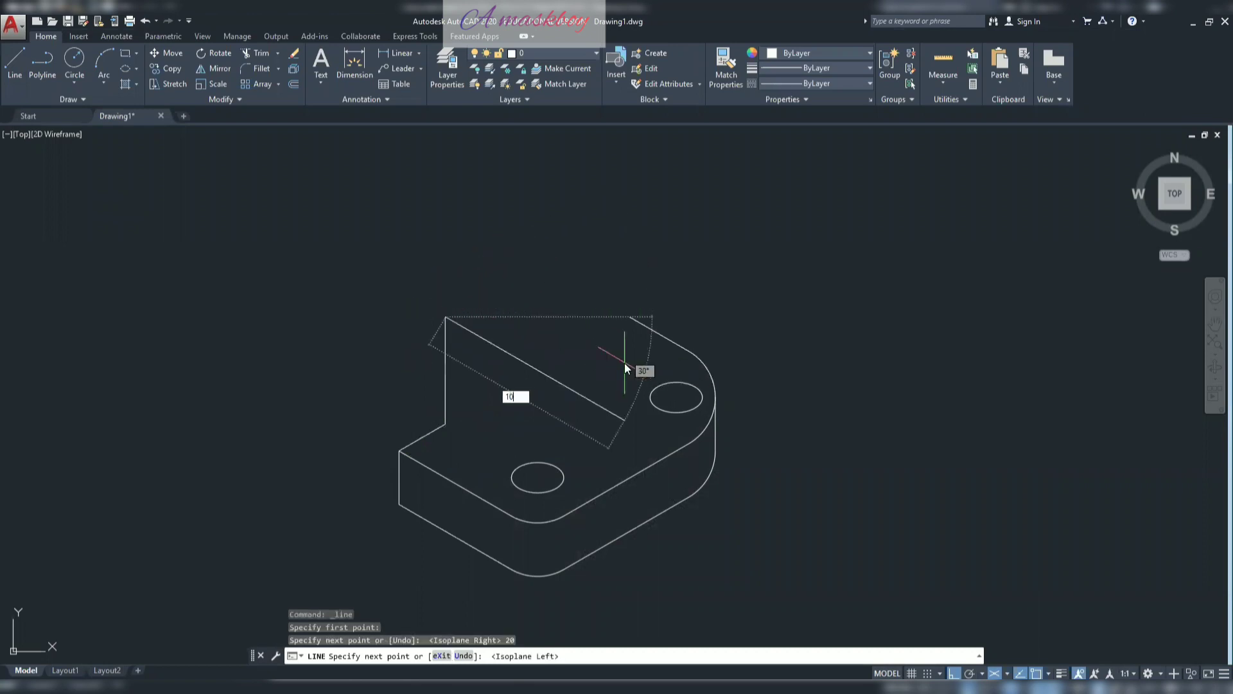
key("Return")
key("F5")
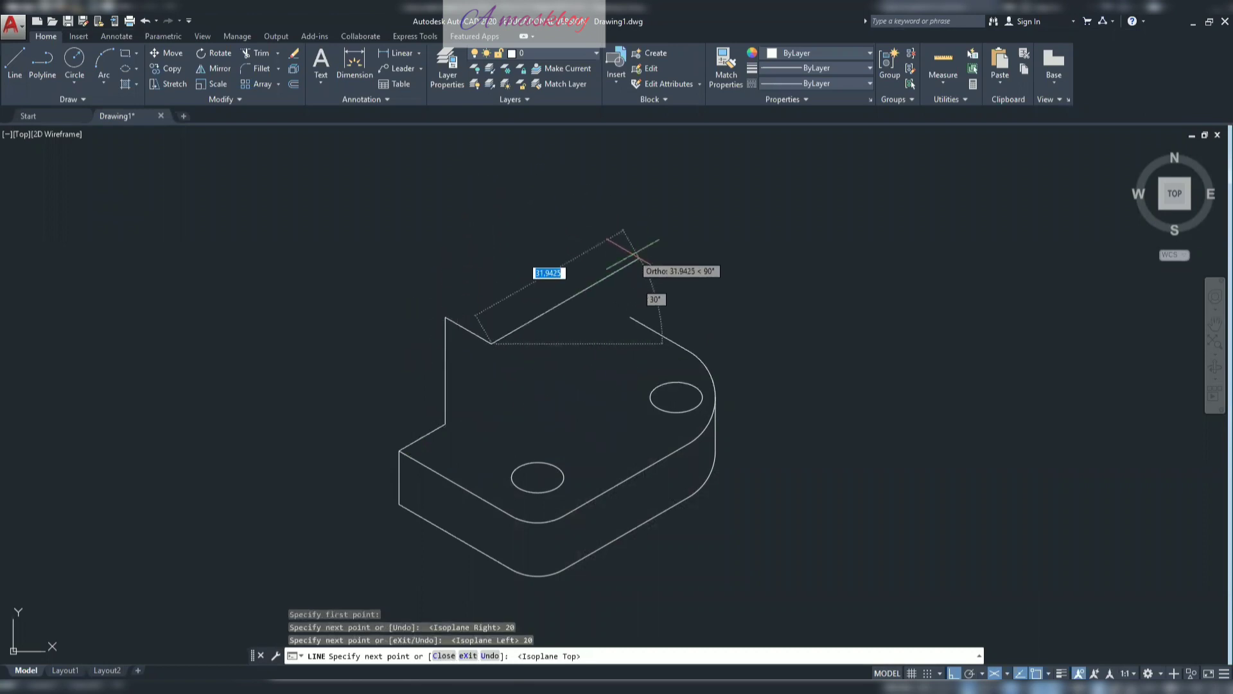
type("15")
key("Return")
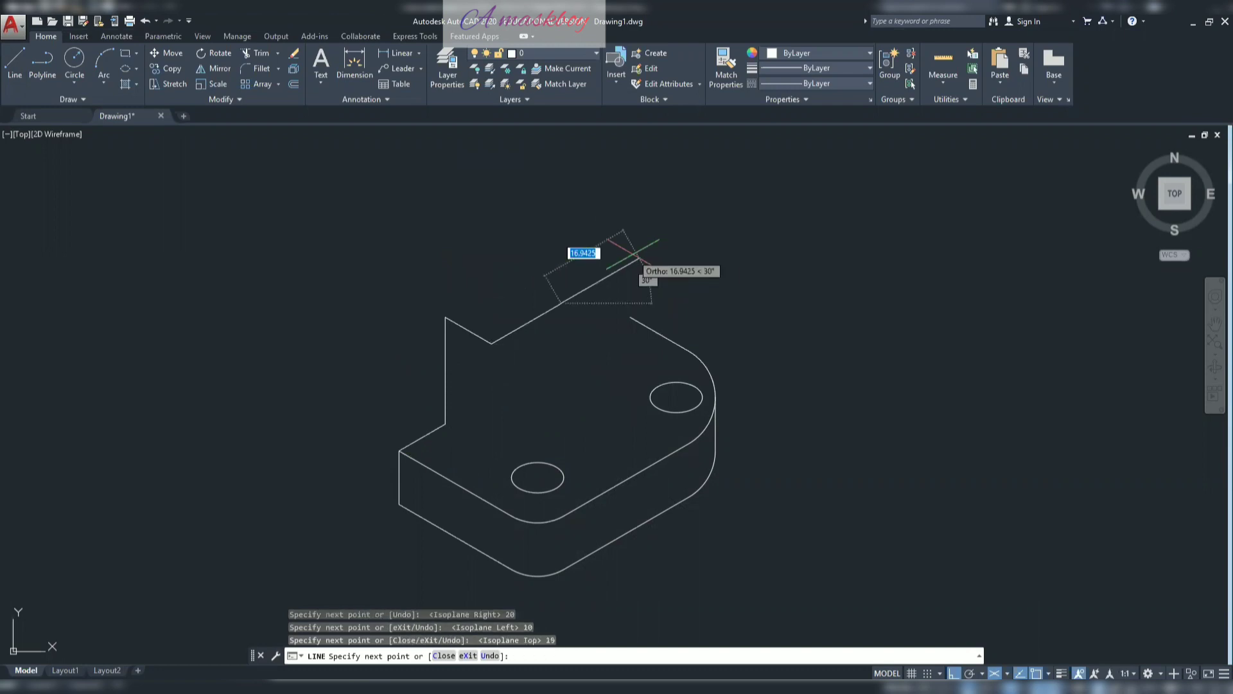
key("Escape")
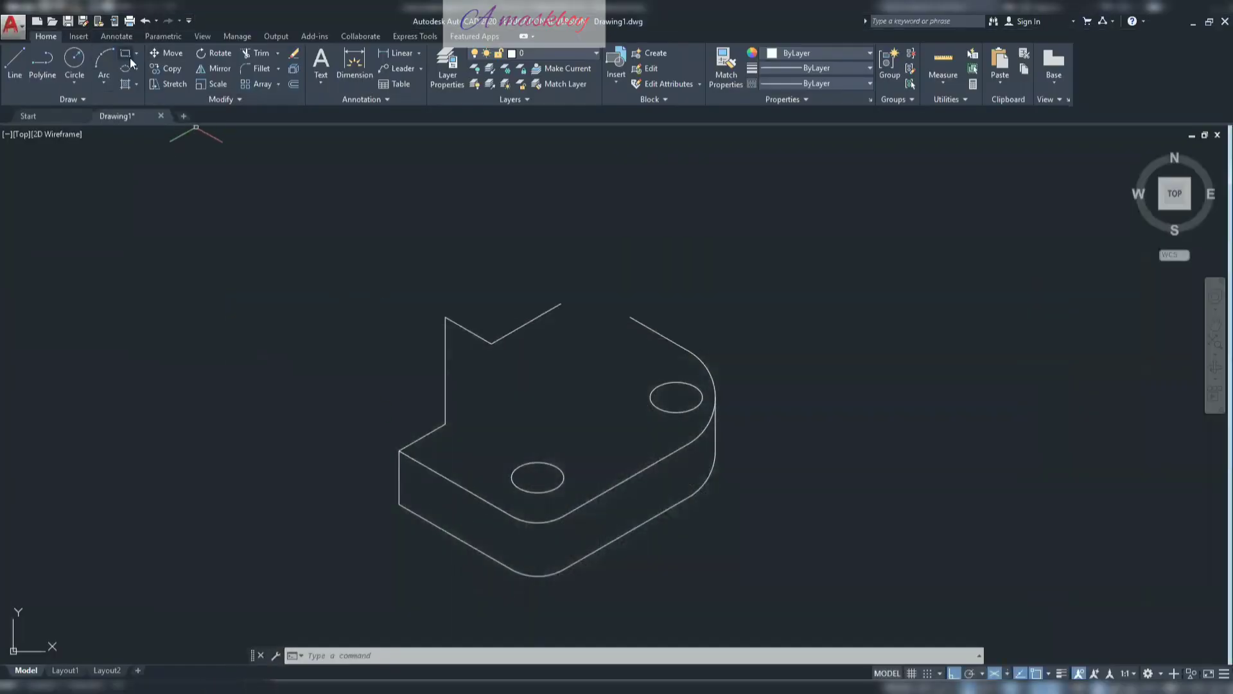
- Draw the lug's radius-15 isocircle on the right isoplane atop the upright
left_click(136, 71)
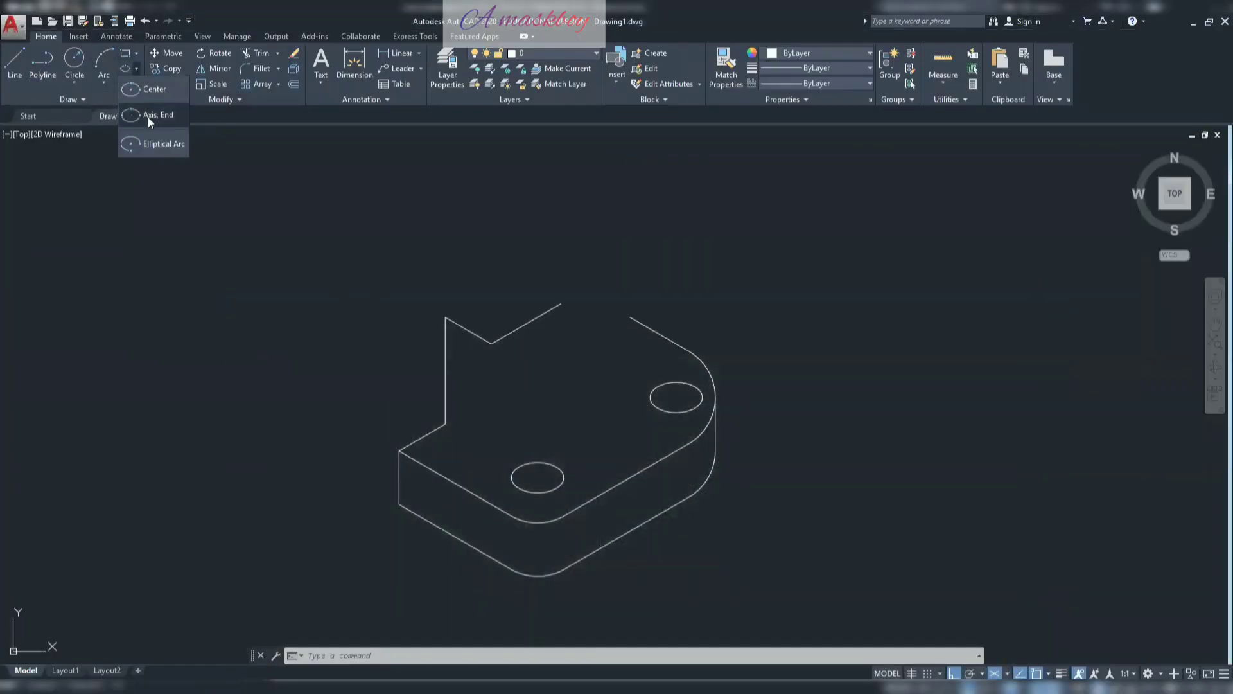
left_click(148, 117)
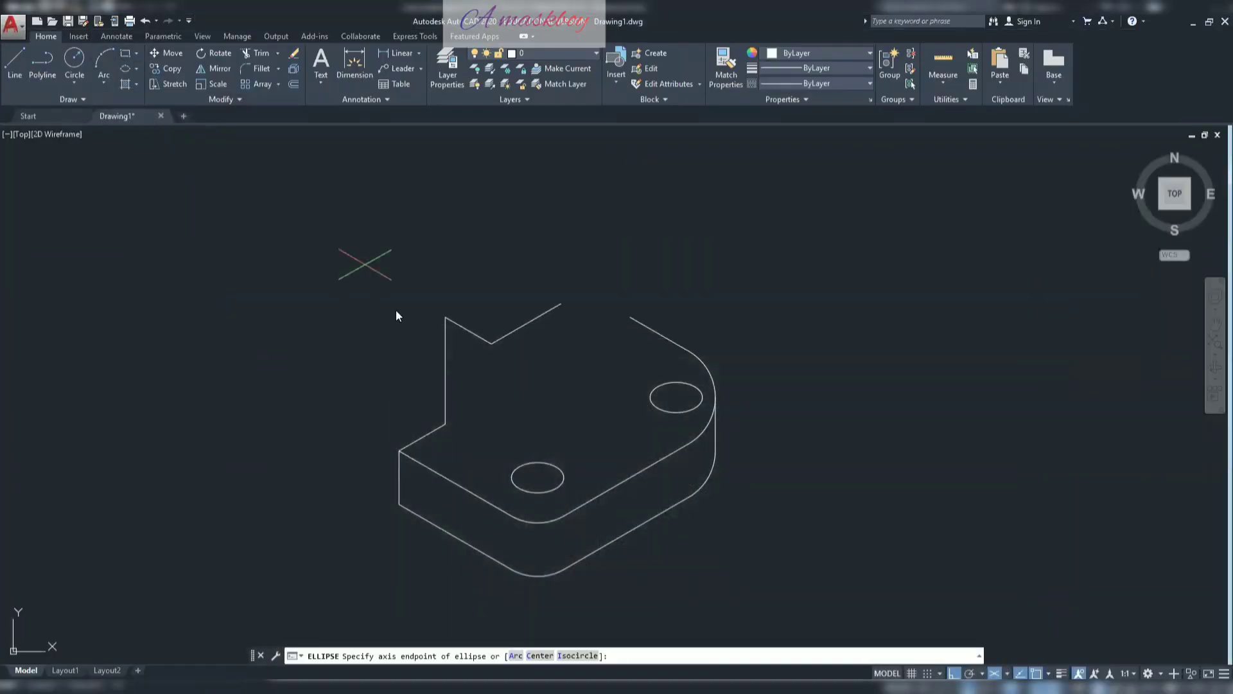
left_click(573, 656)
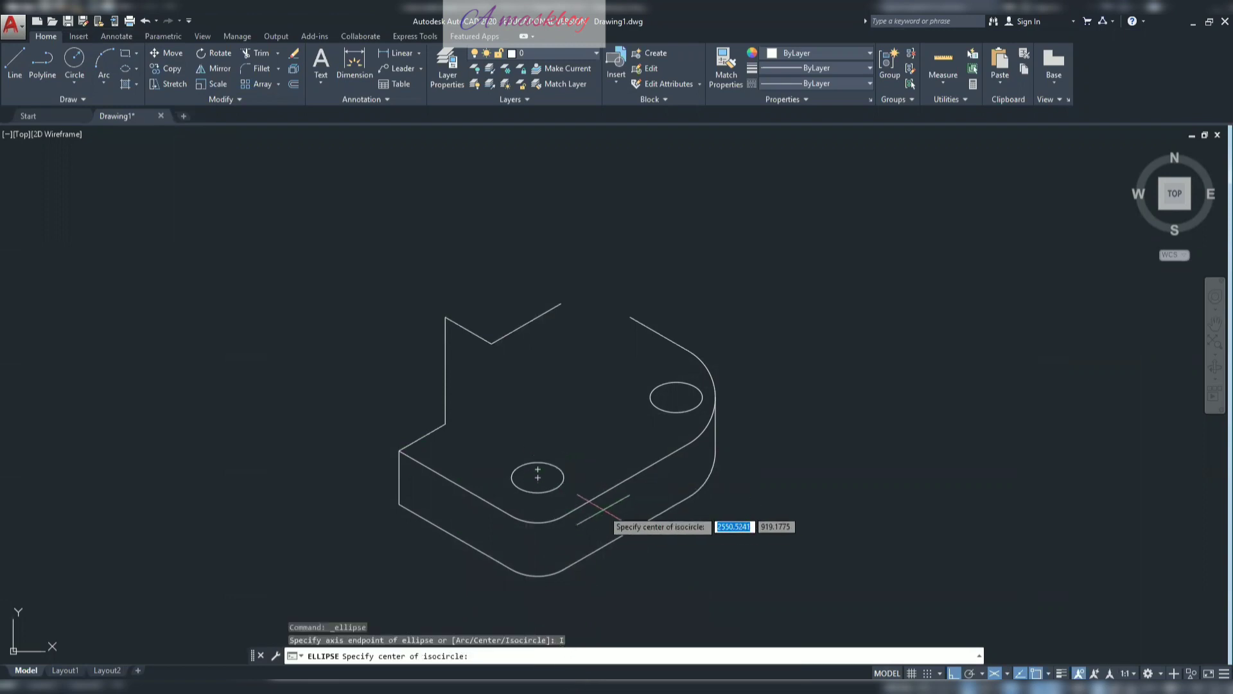
left_click(561, 303)
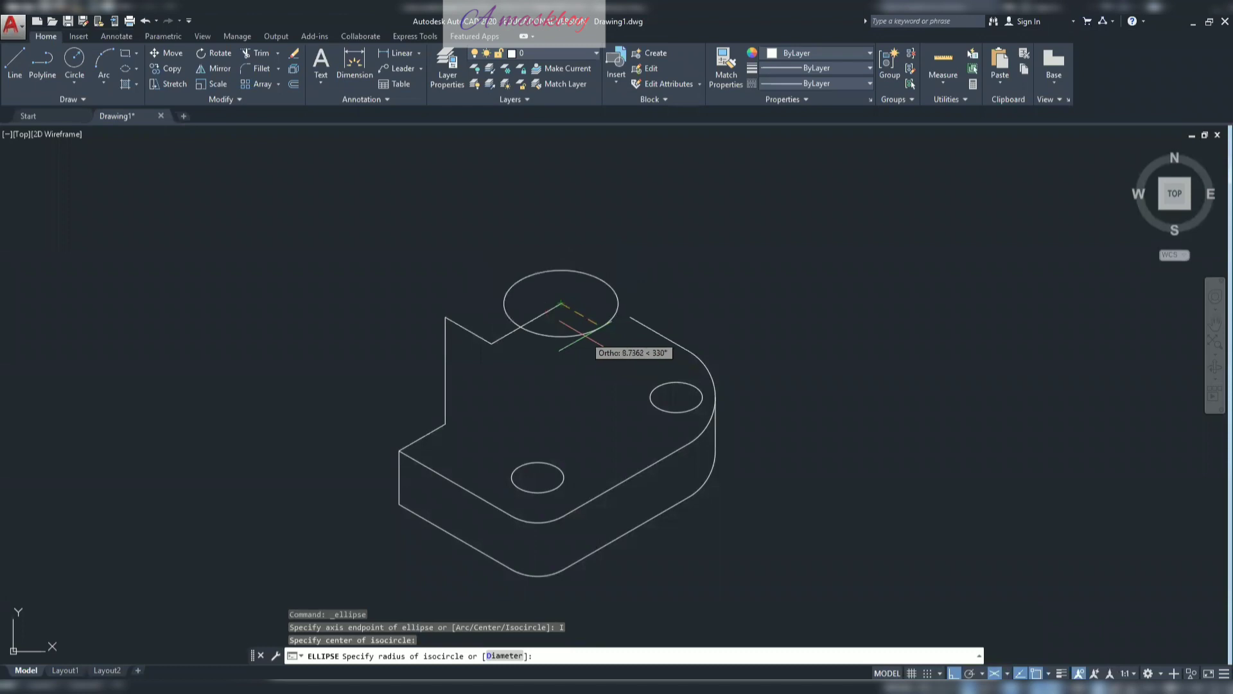
key("F5")
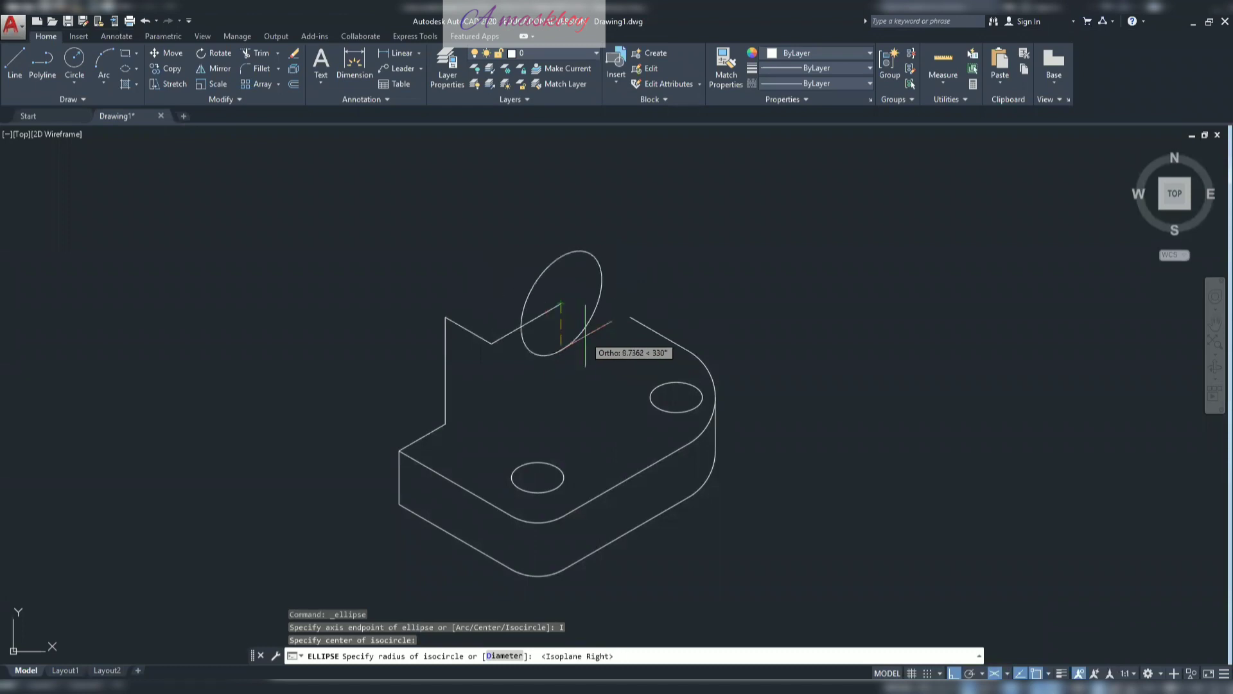
type("15")
key("Return")
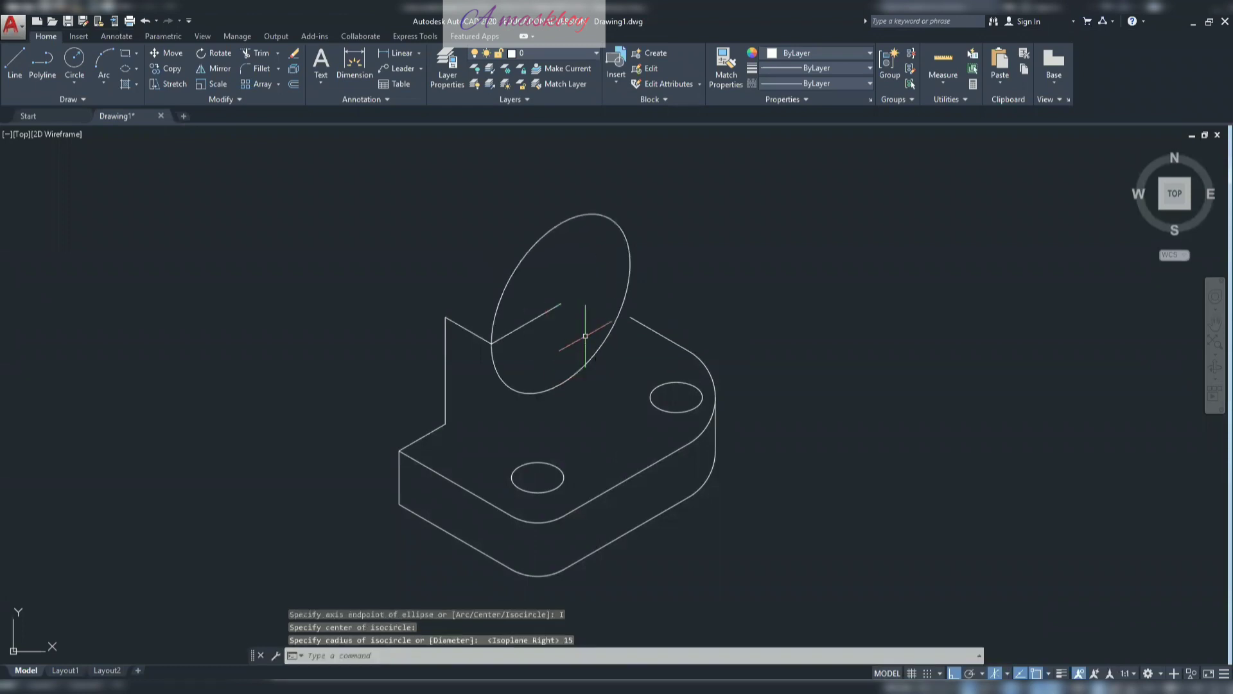
- Add a concentric radius-8 hole isocircle at the same centre
key("Return")
left_click(578, 656)
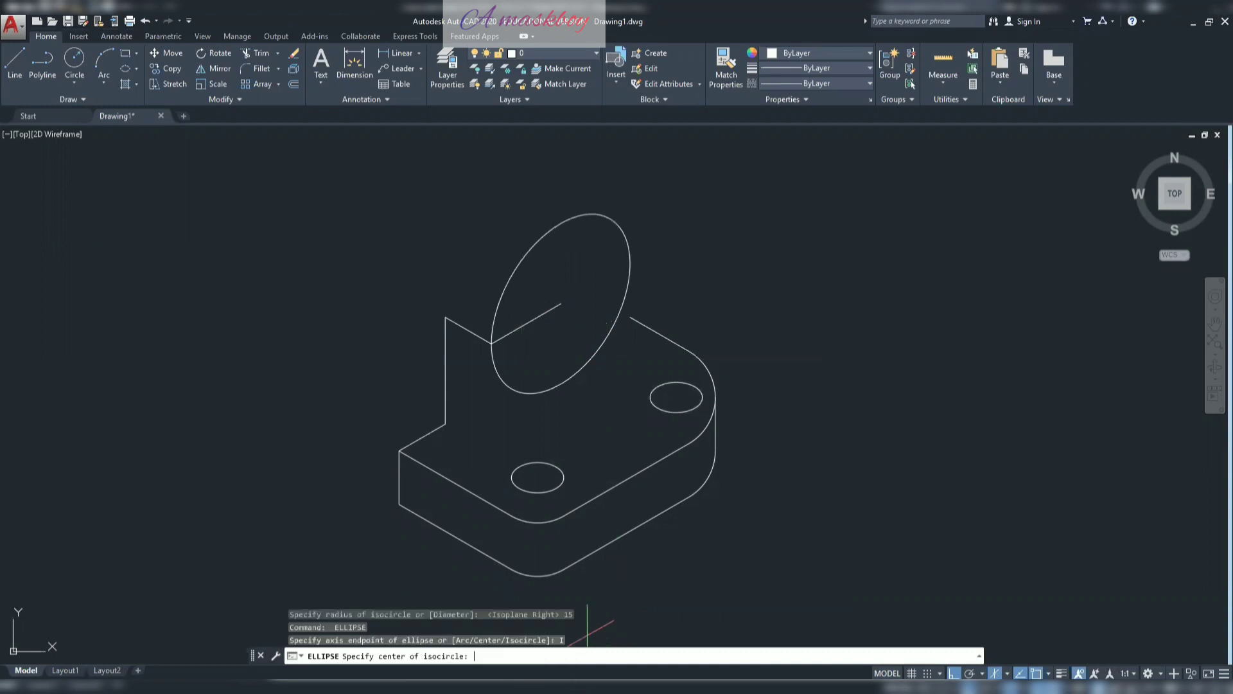
left_click(561, 303)
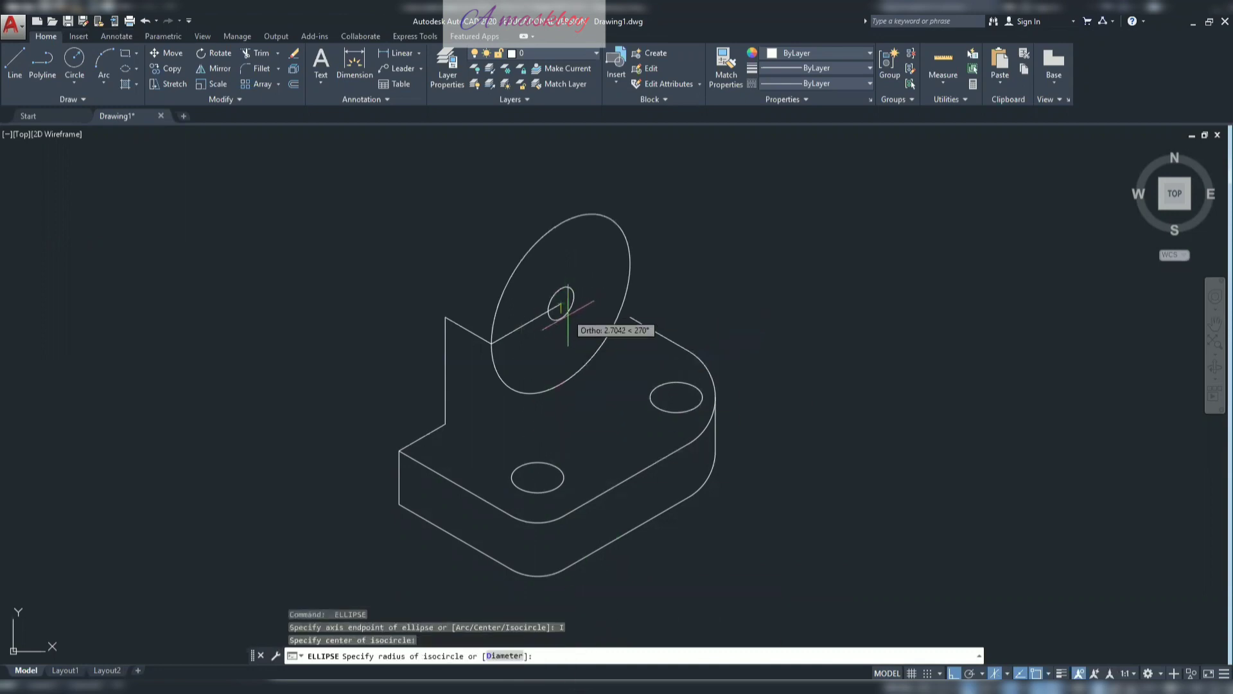
type("8")
key("Return")
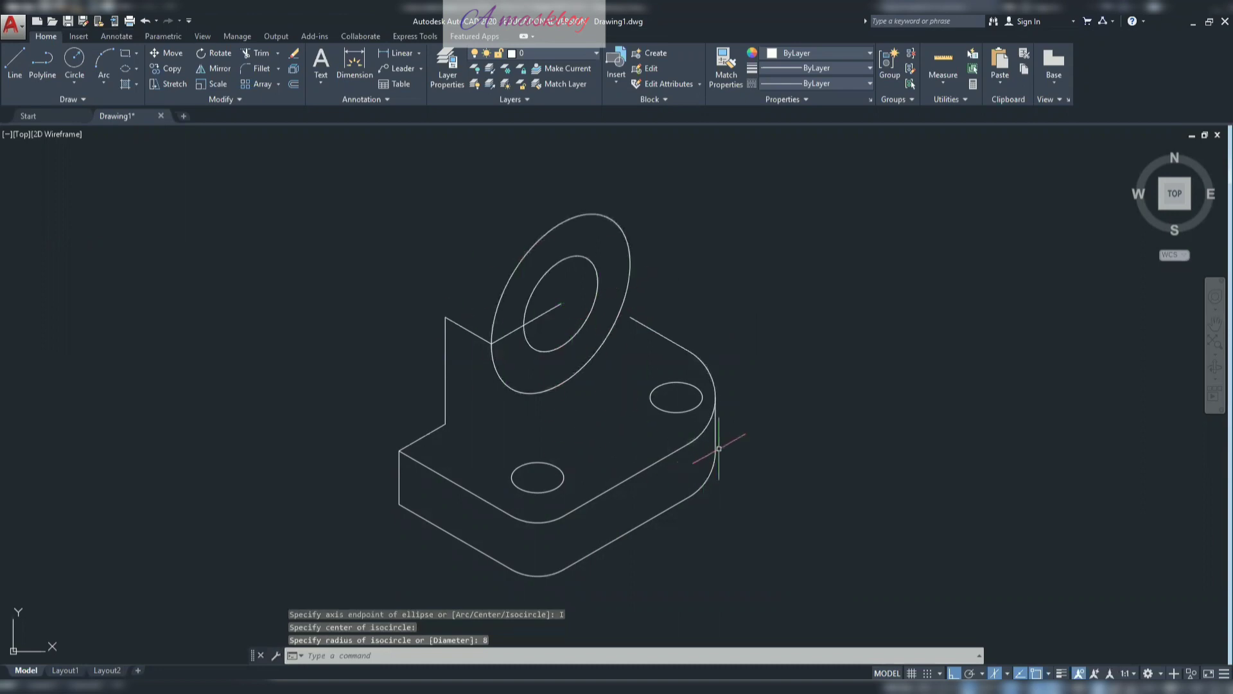
scroll(616, 367, "up", 3)
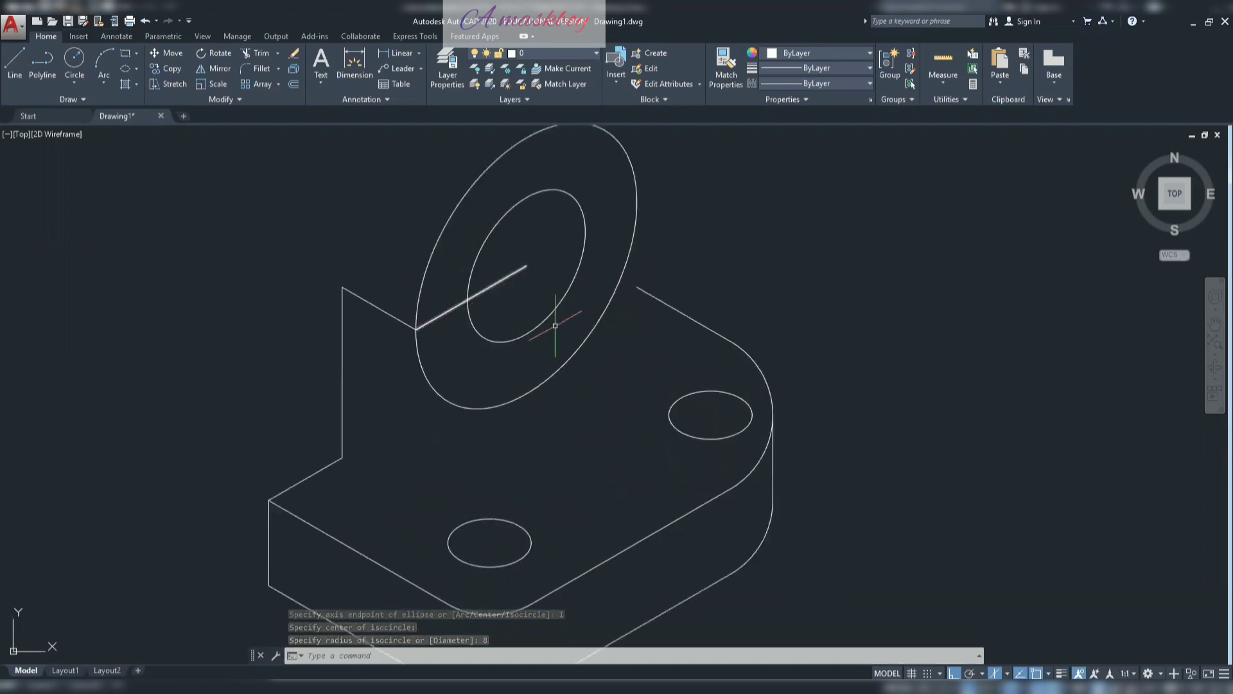
scroll(564, 379, "down", 3)
middle_click_drag(567, 389, 608, 415)
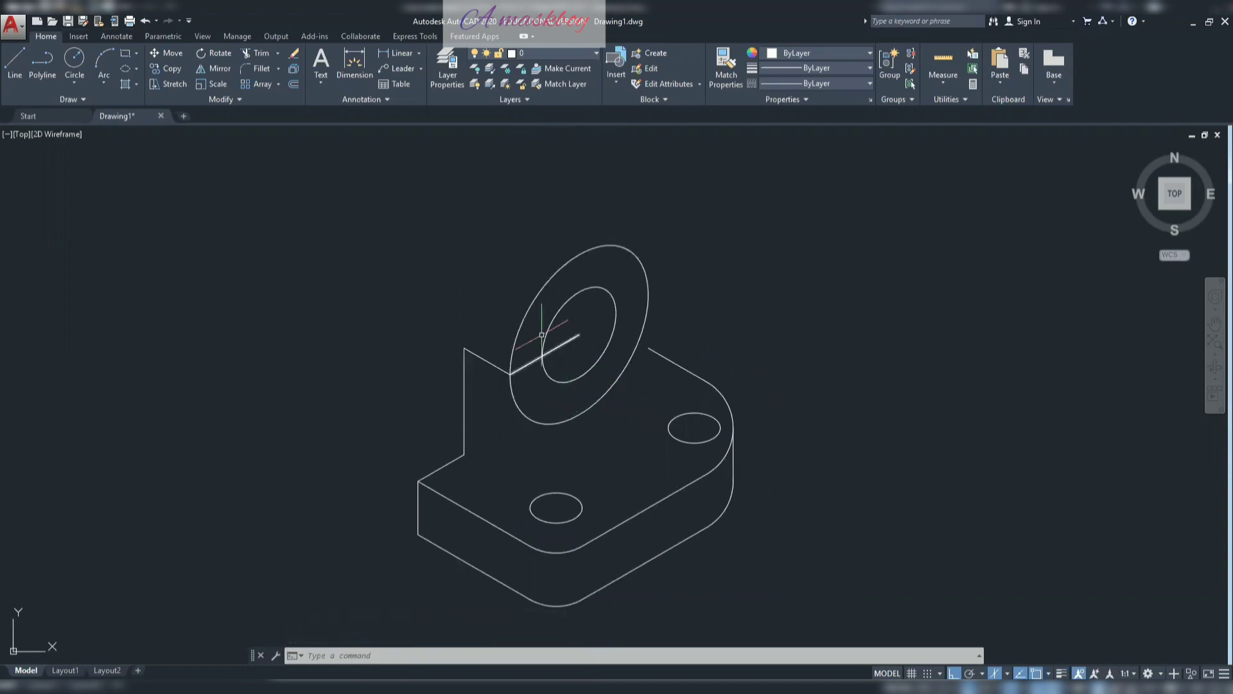
- Copy both lug isocircles 10 units back along the left isoplane
left_click(557, 272)
left_click(570, 293)
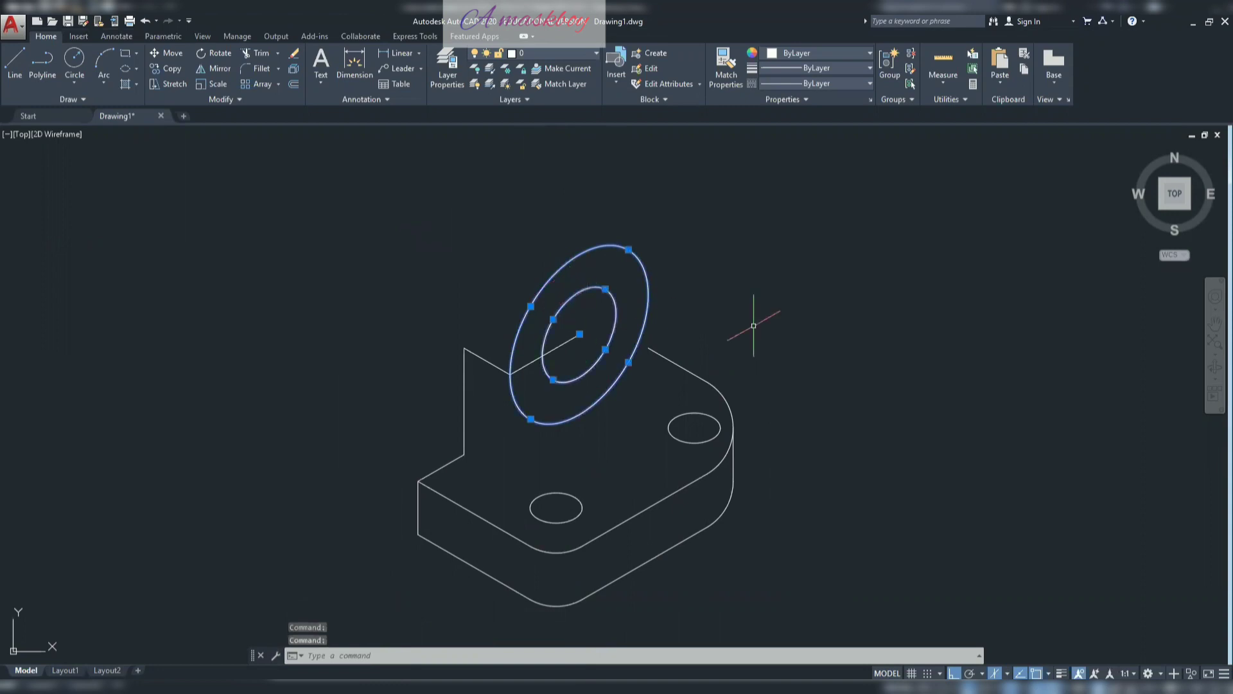
type("co")
key("Return")
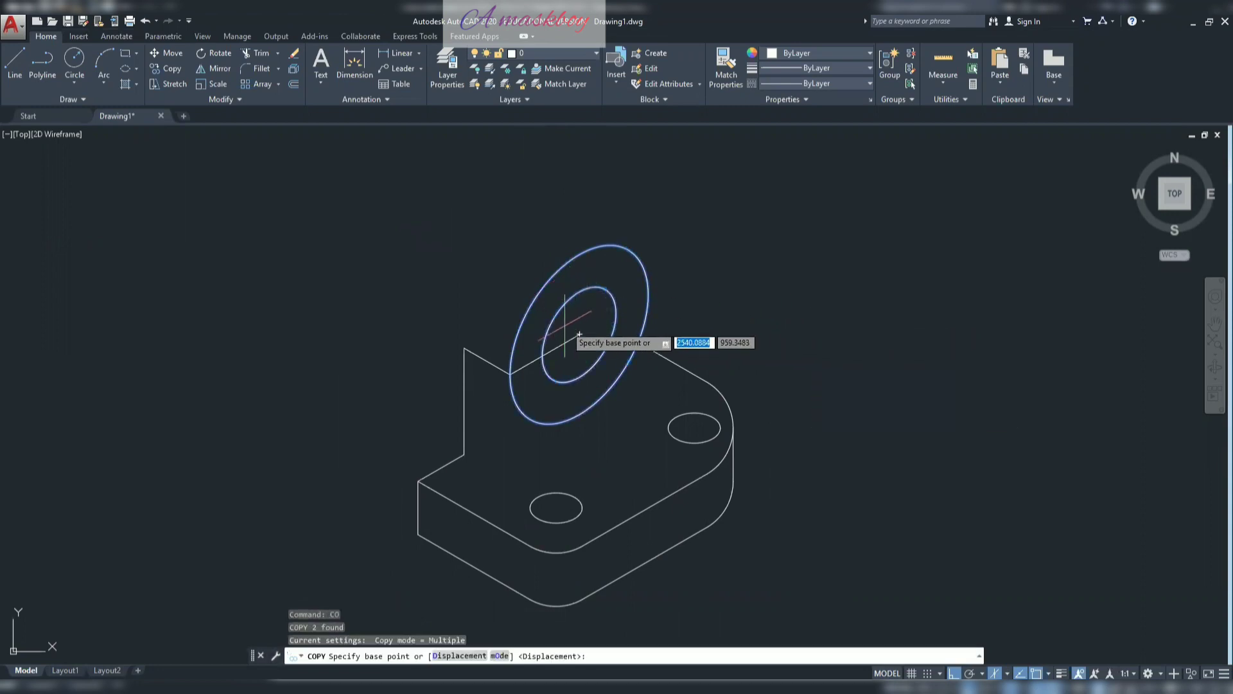
left_click(580, 334)
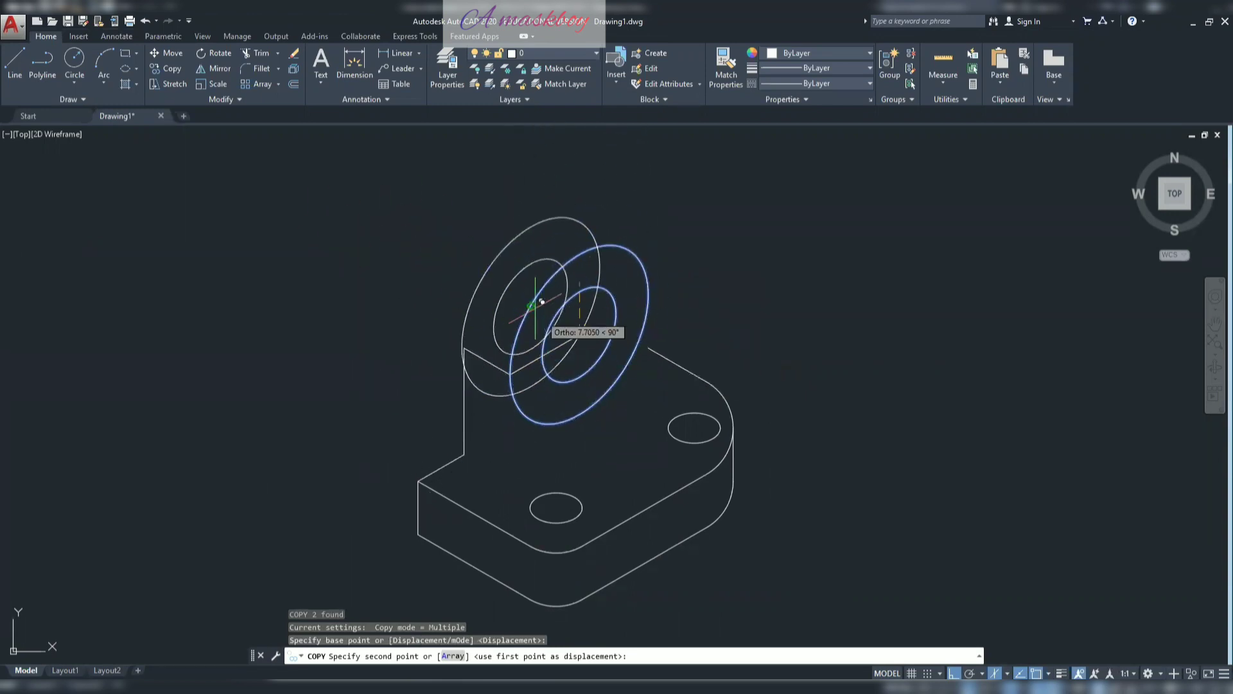
key("F5")
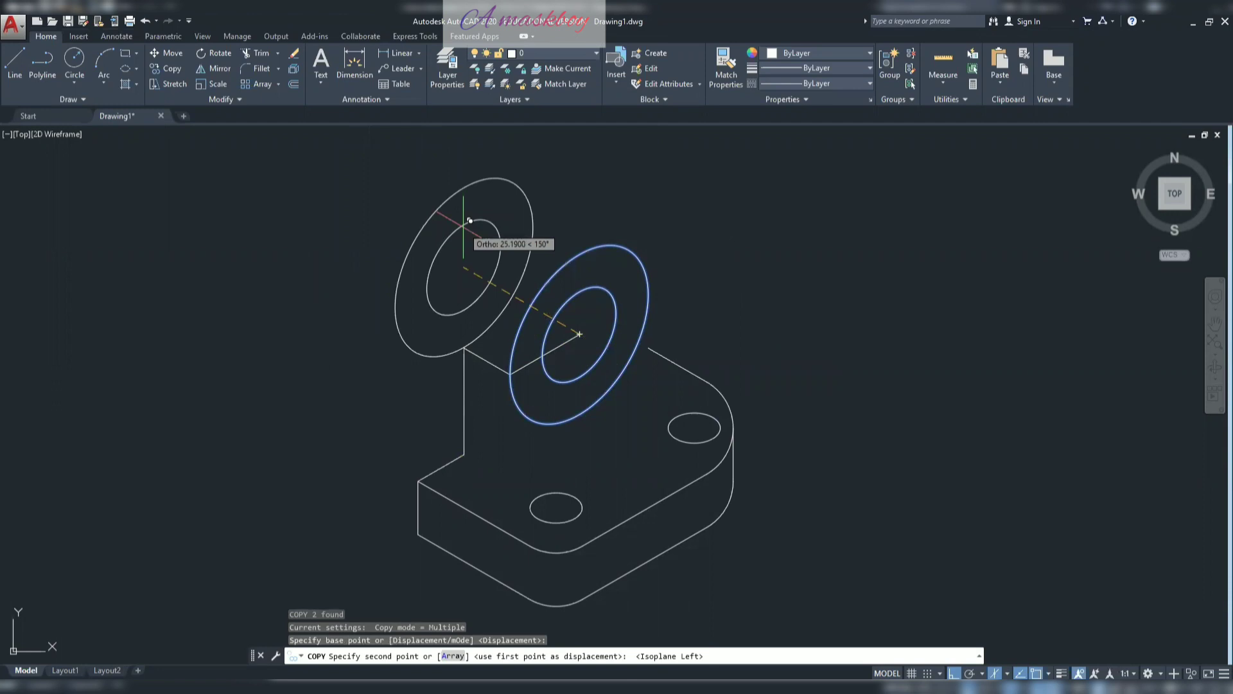
type("10")
key("Return")
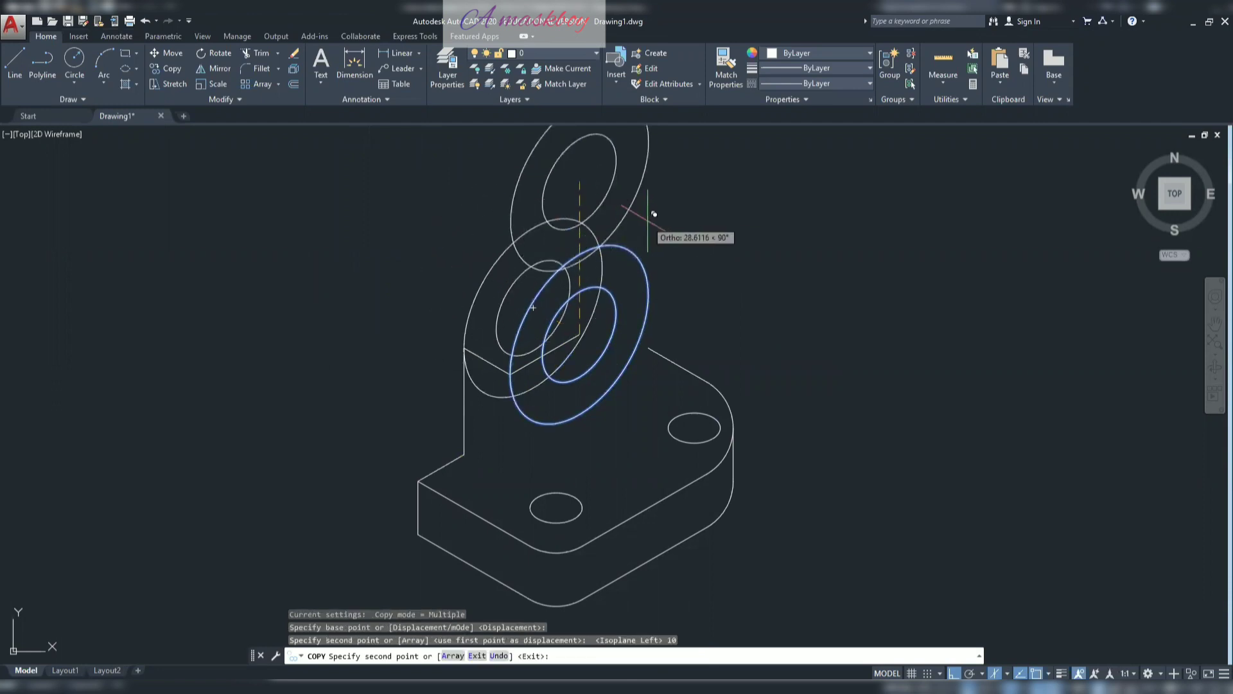
key("Escape")
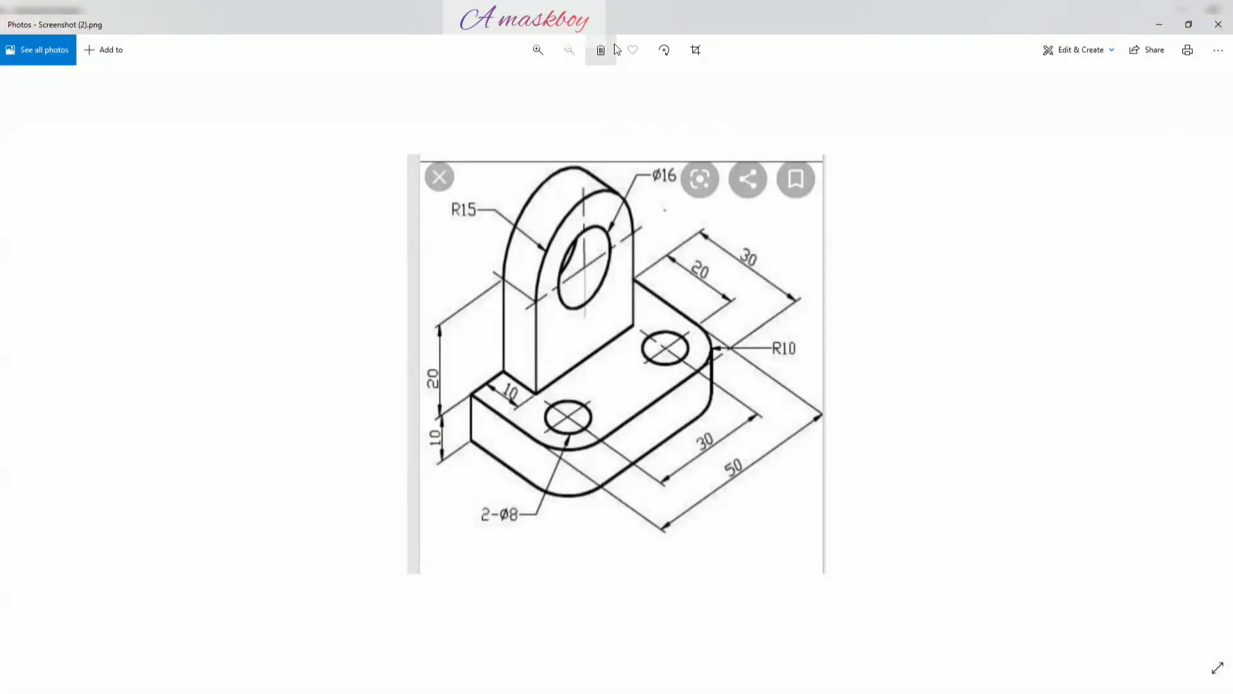
- Trace the R15 lug edge and upright's right side in red, then clear the ink
left_click_drag(539, 307, 554, 313)
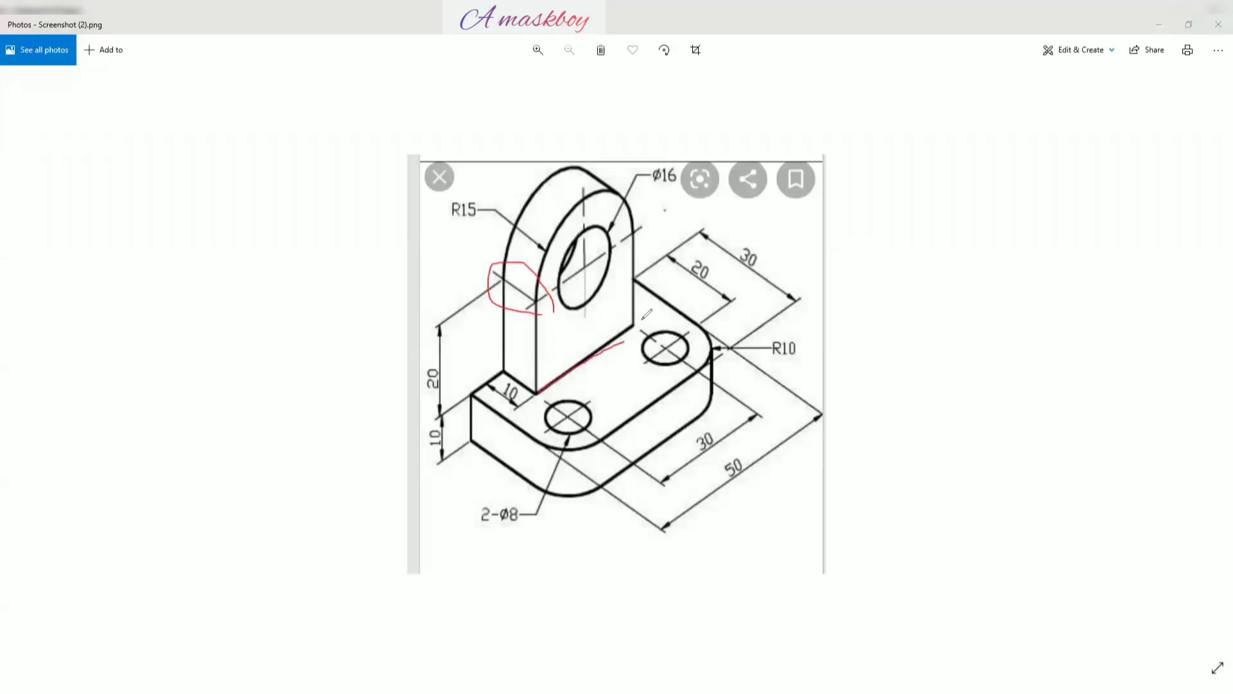
left_click_drag(642, 319, 636, 212)
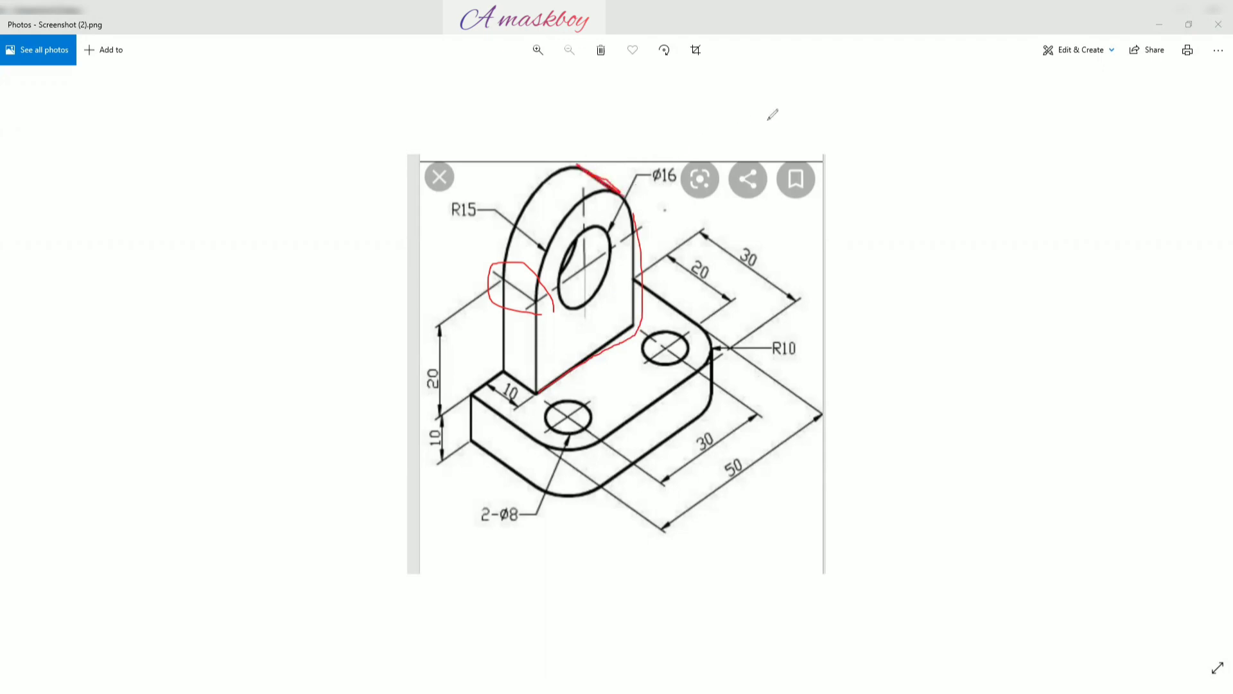
key("e")
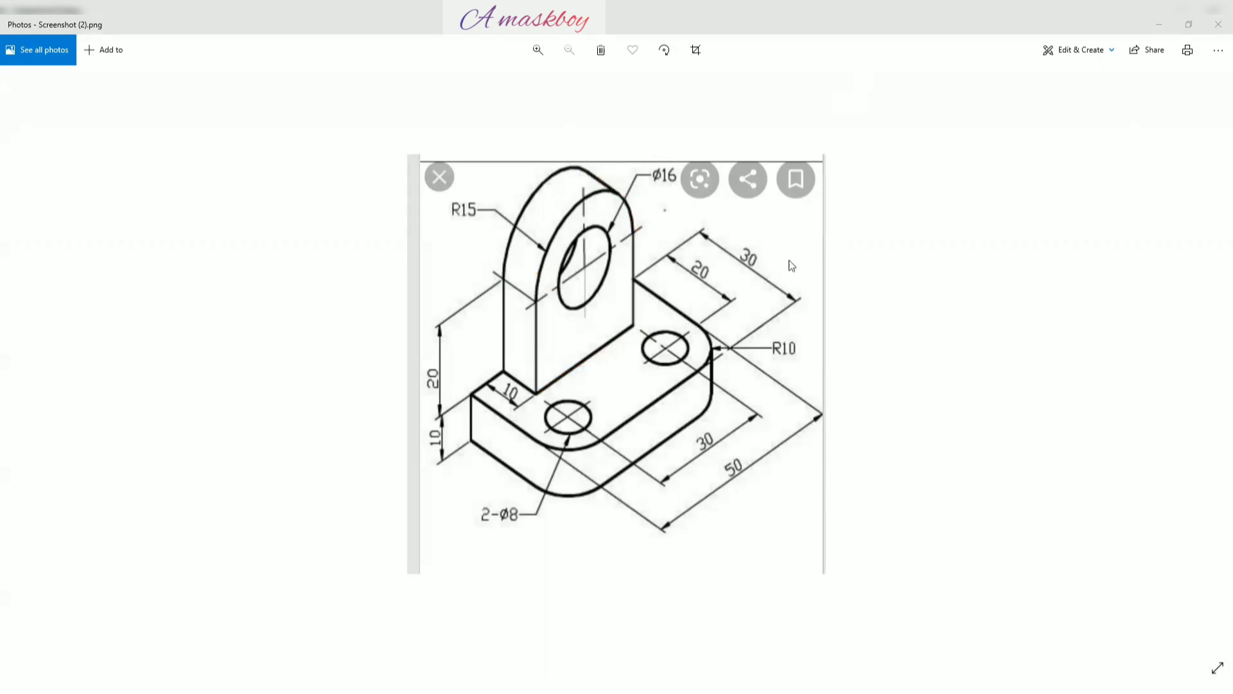
key("Escape")
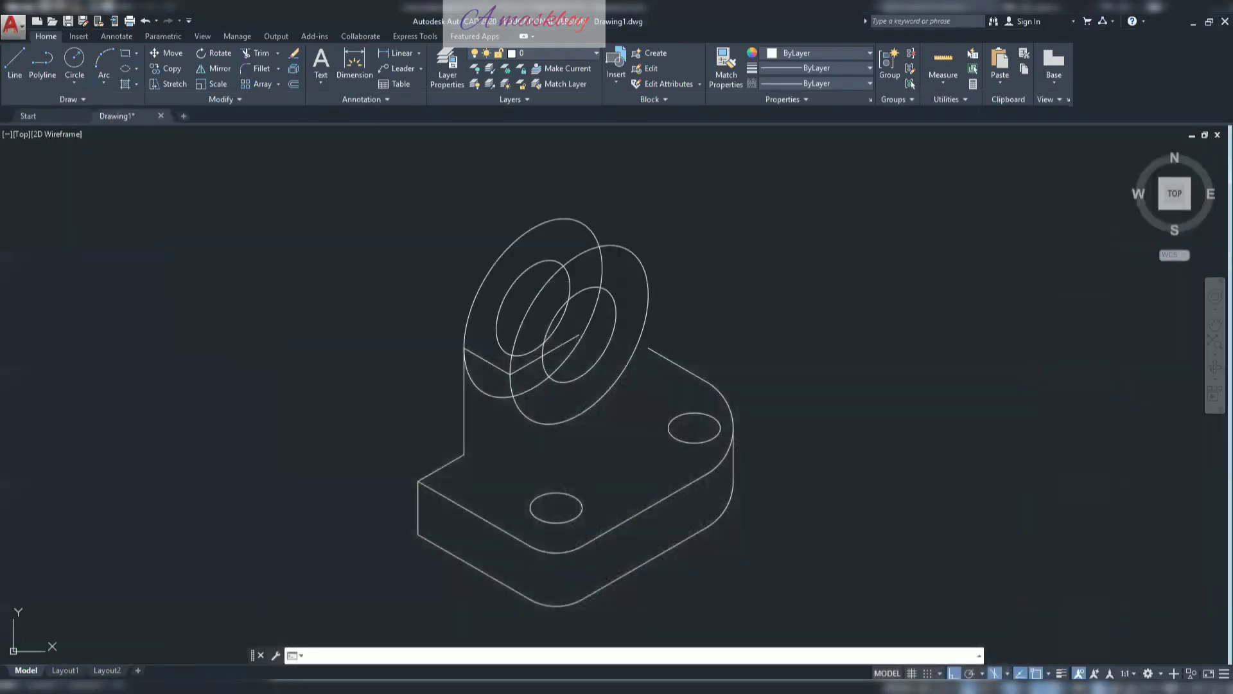
- Draw an edge line from the base's back corner with 30 and 20-unit segments
left_click(25, 72)
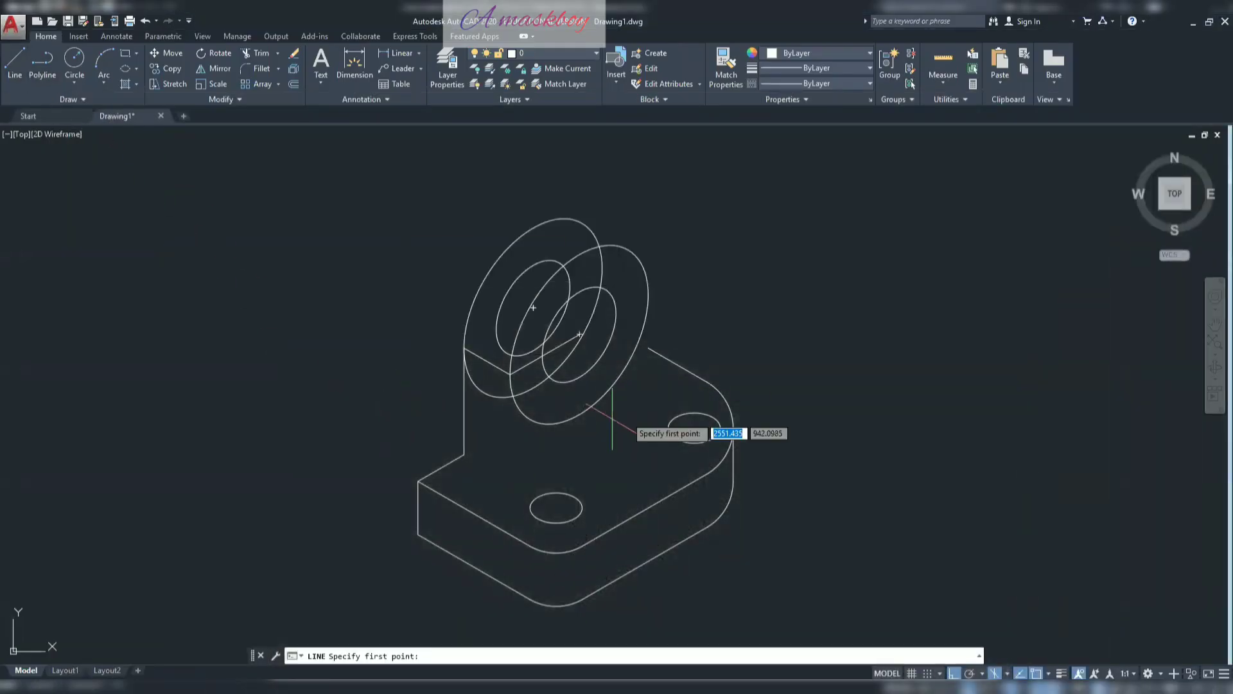
left_click(464, 455)
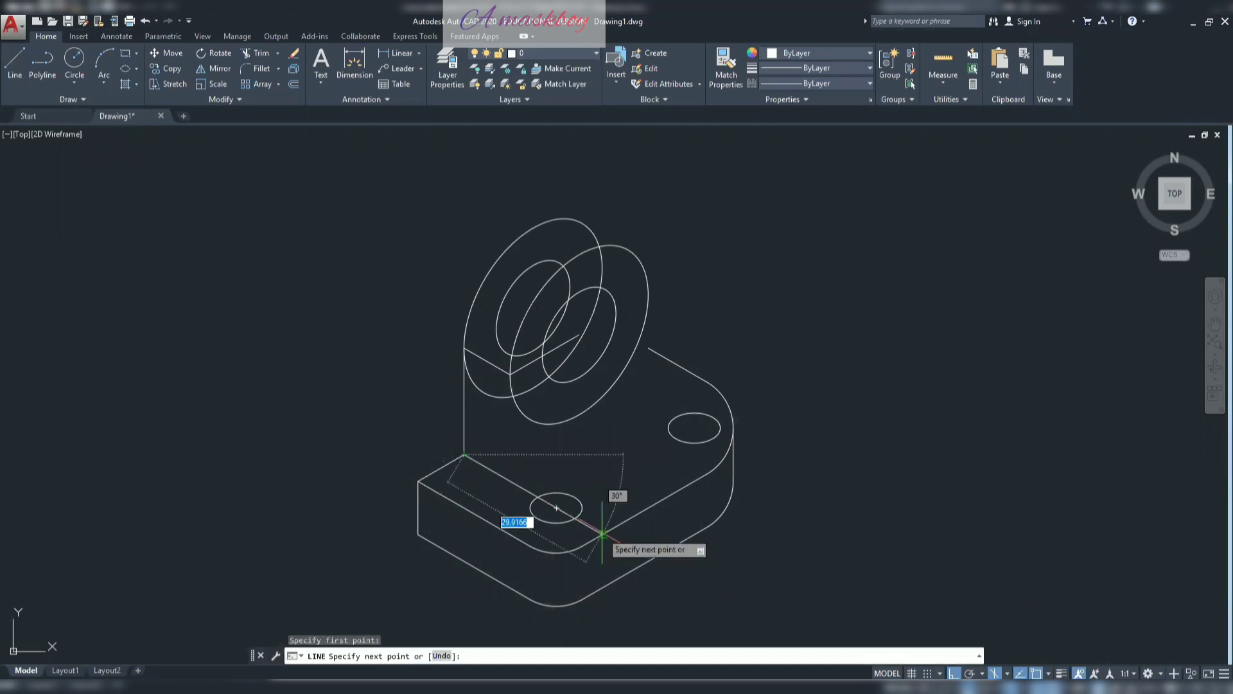
type("10")
key("Return")
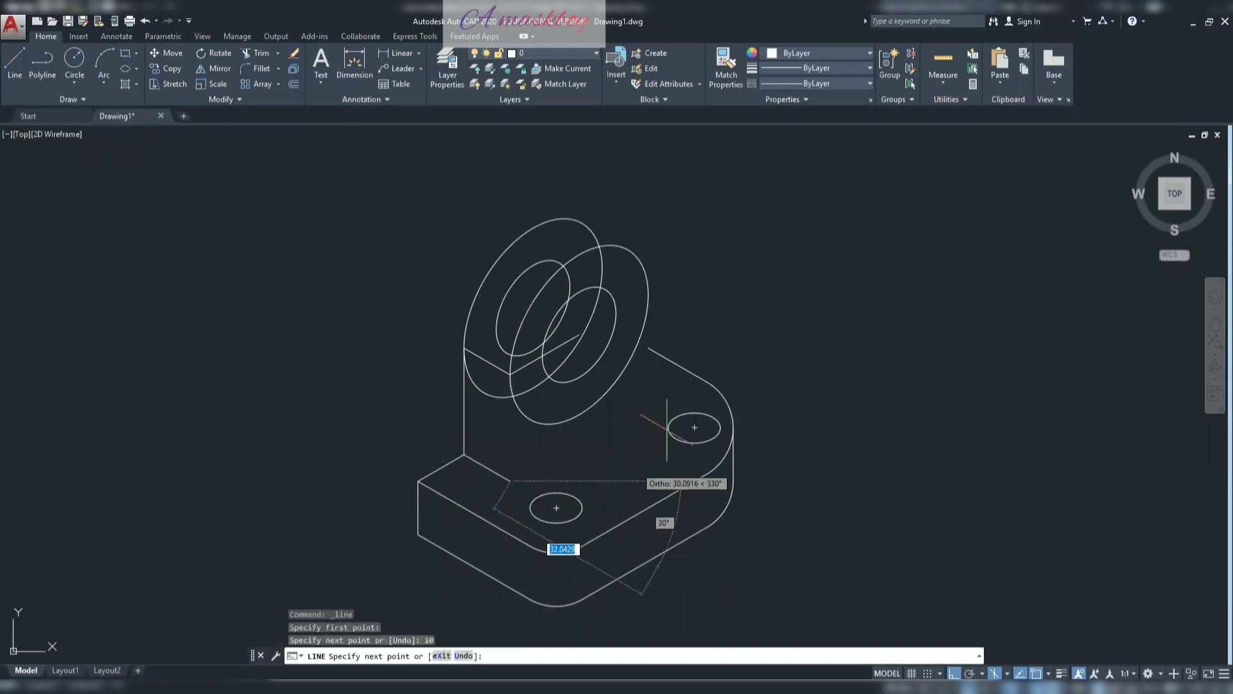
key("F5")
type("30")
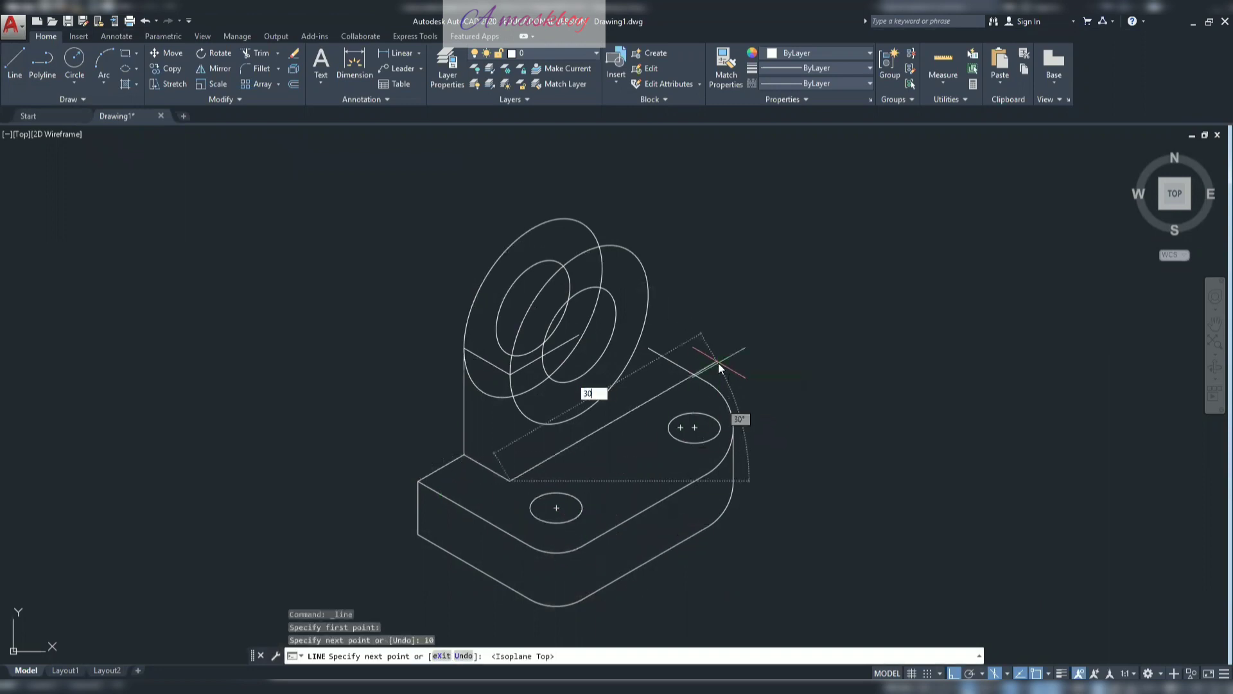
key("Return")
key("F5")
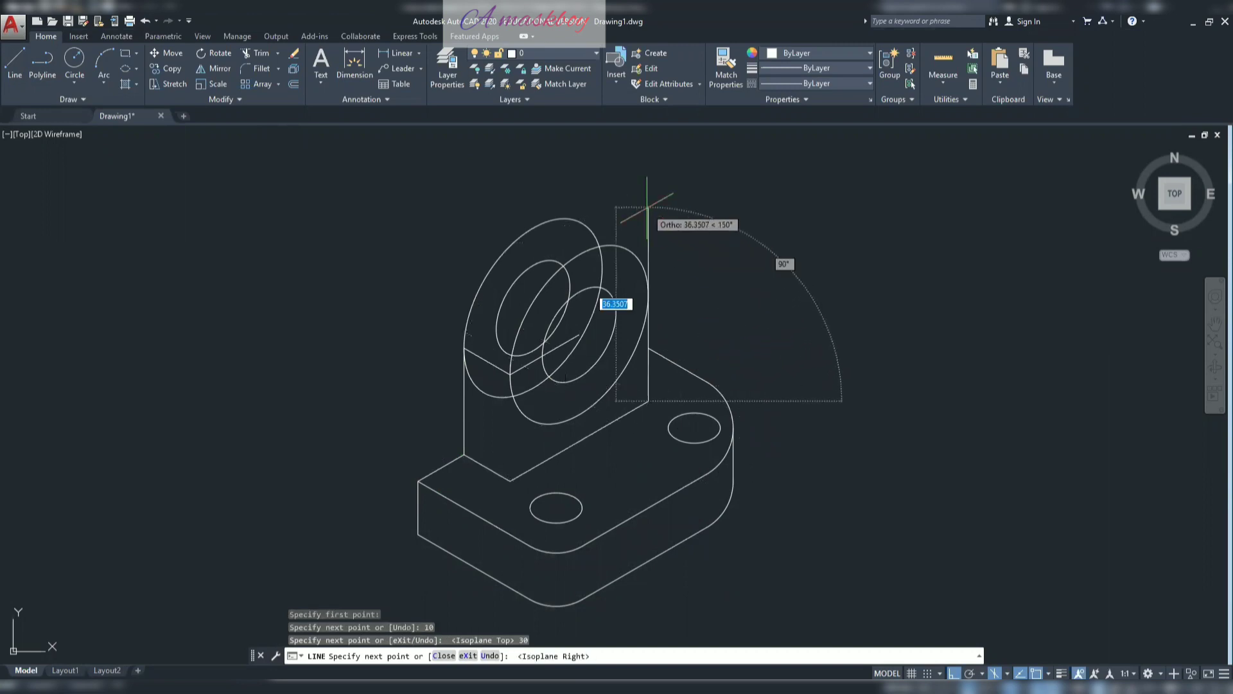
type("20")
key("Return")
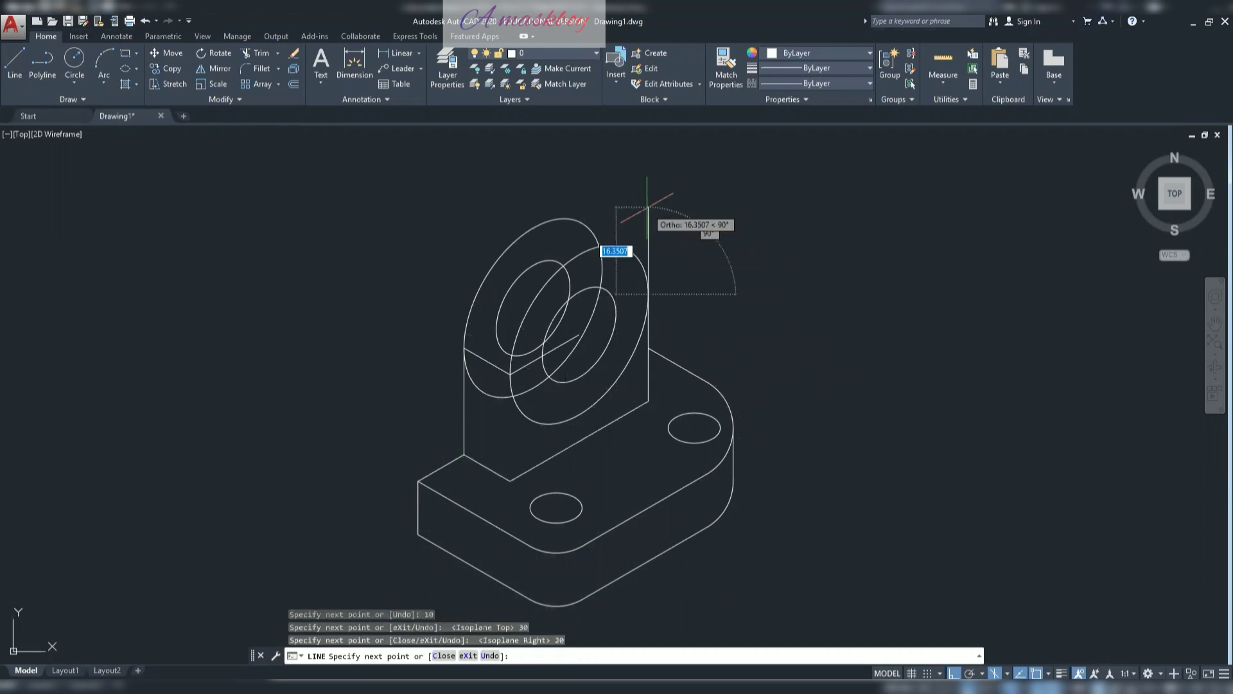
key("Escape")
- Draw a short lug edge from the top arc on the left isoplane
key("Return")
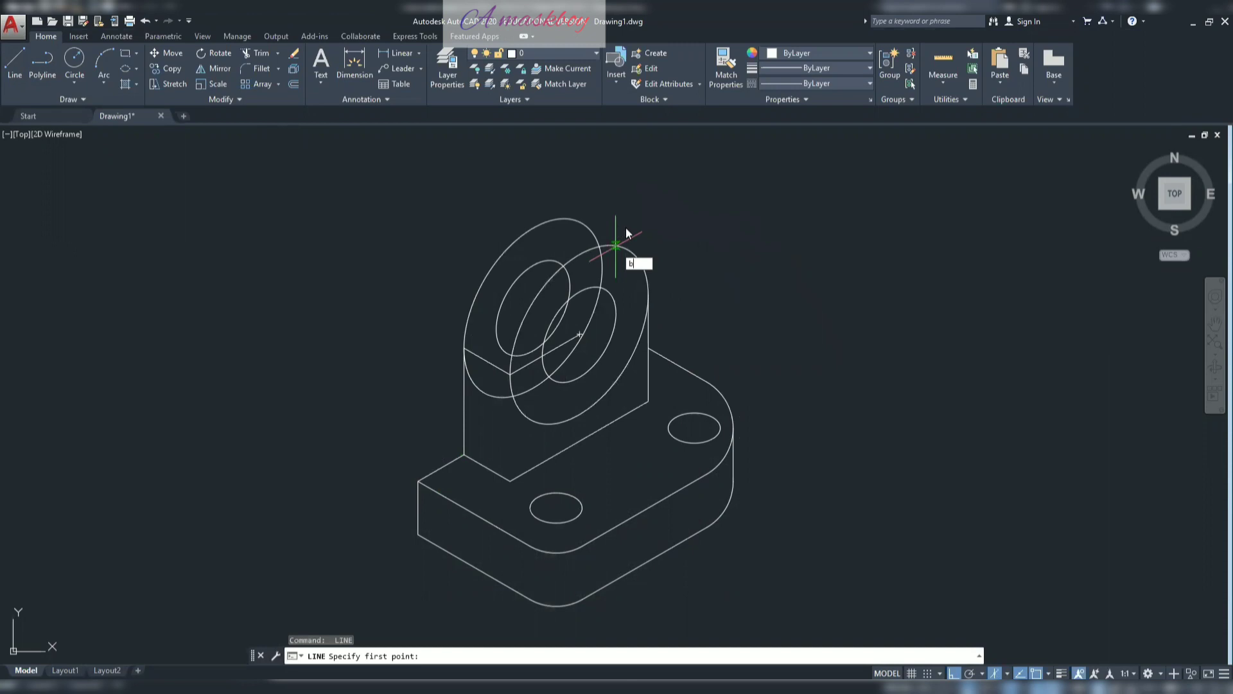
key("BackSpace")
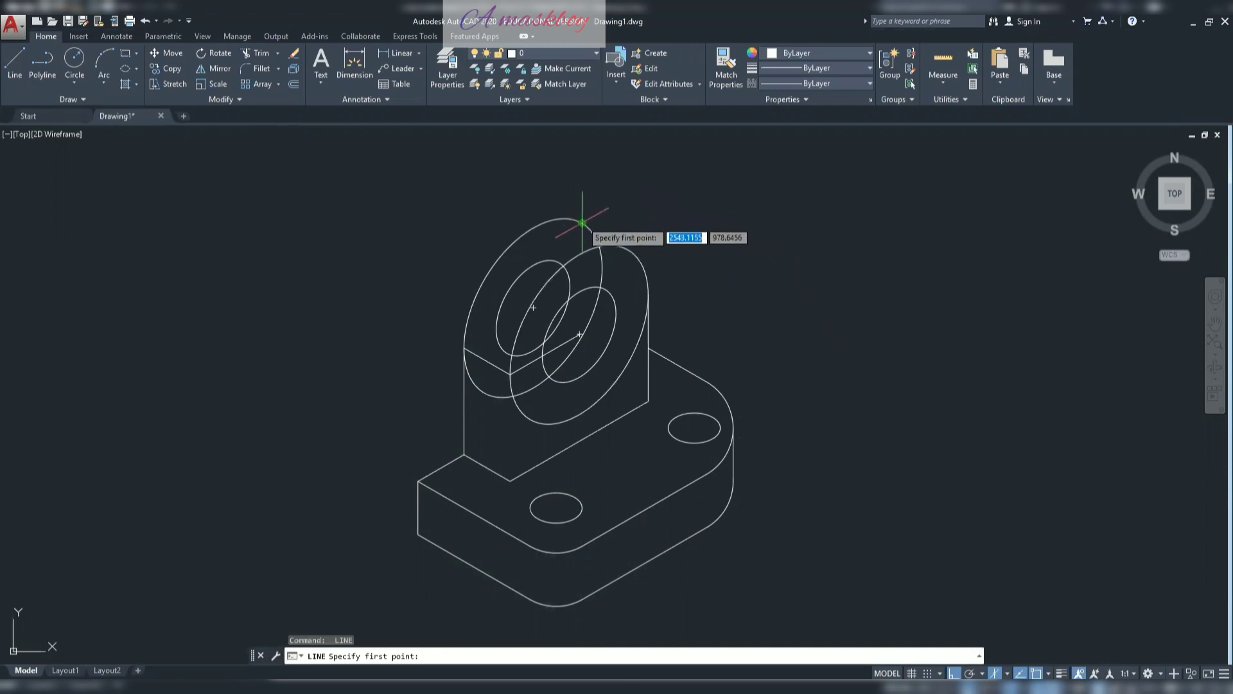
left_click(582, 223)
key("F5")
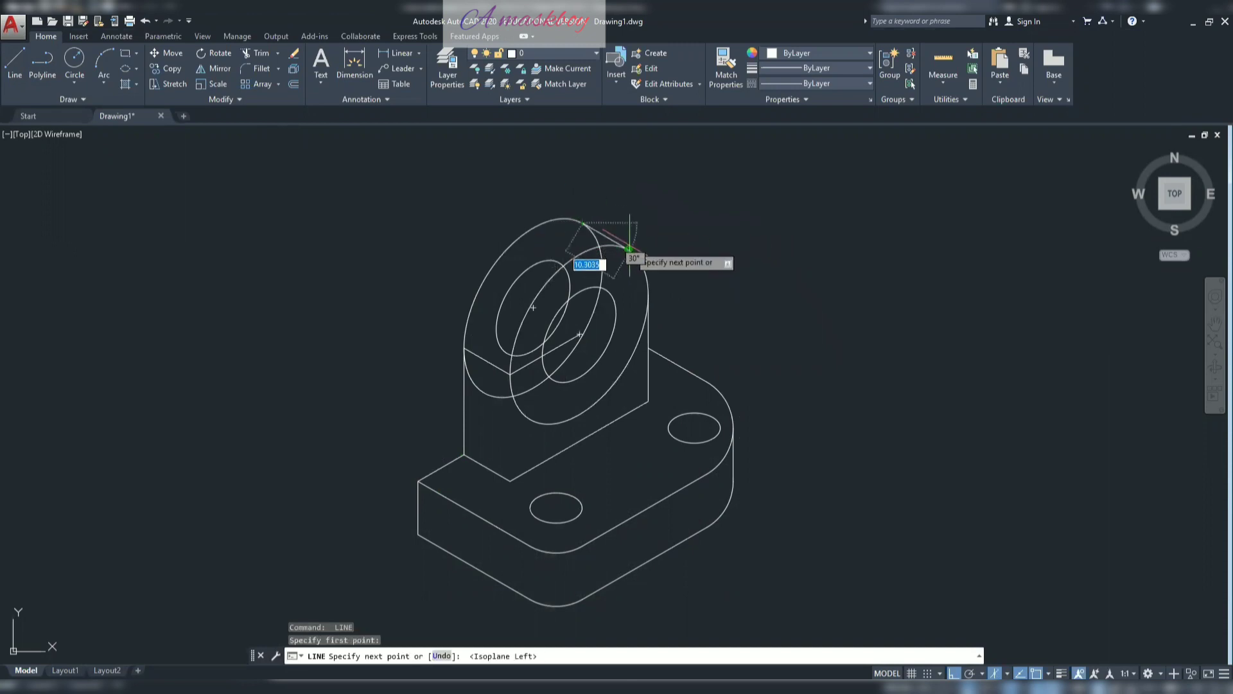
left_click(630, 248)
key("Escape")
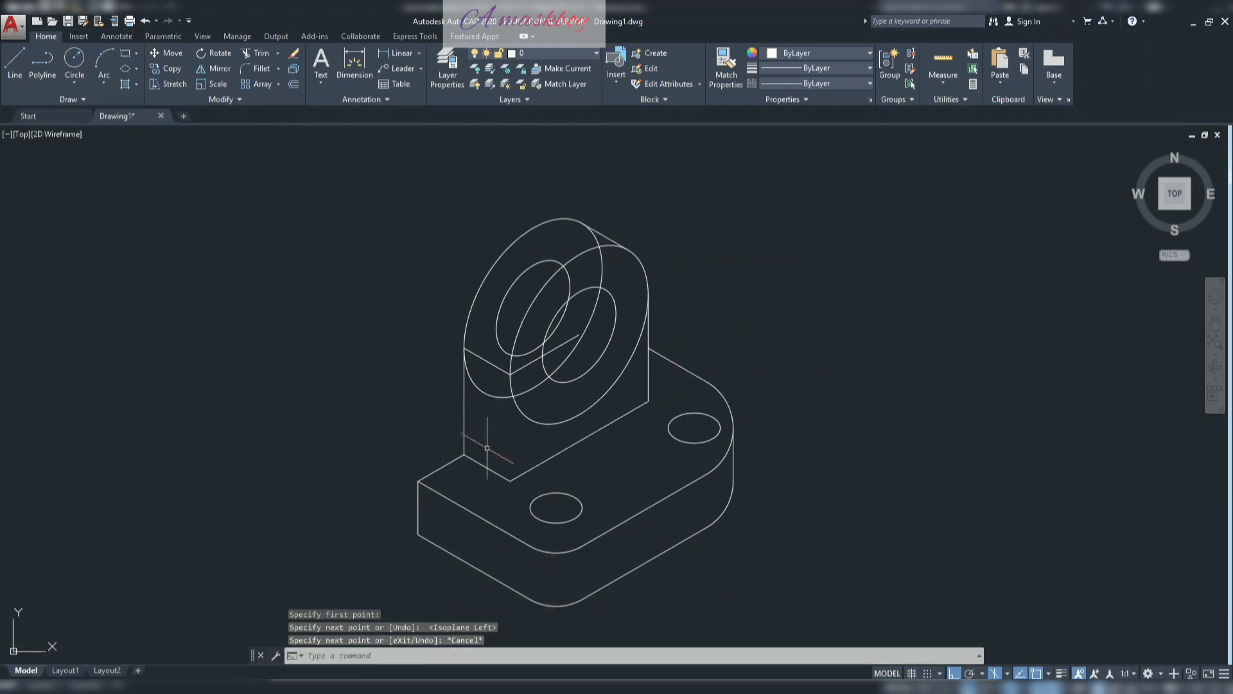
- Erase the stray line inside the lug circles and draw the vertical edge up from the base
left_click(559, 344)
key("Delete")
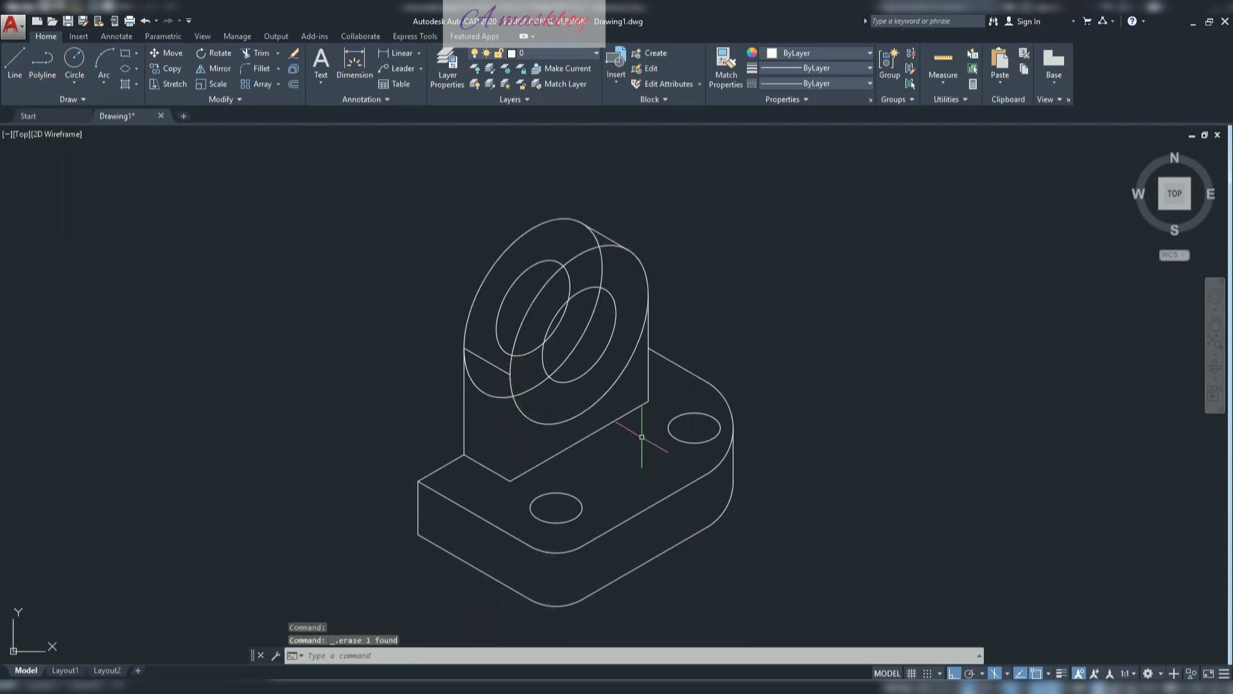
type("l")
key("Return")
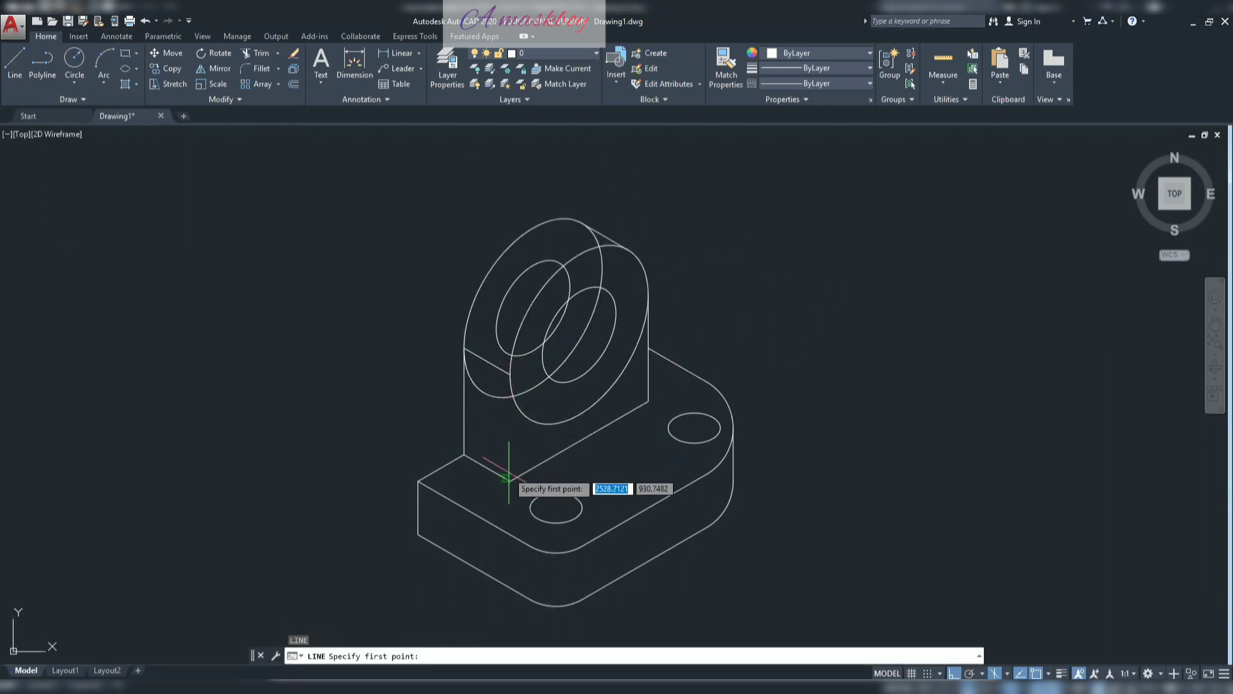
left_click(511, 479)
left_click(511, 381)
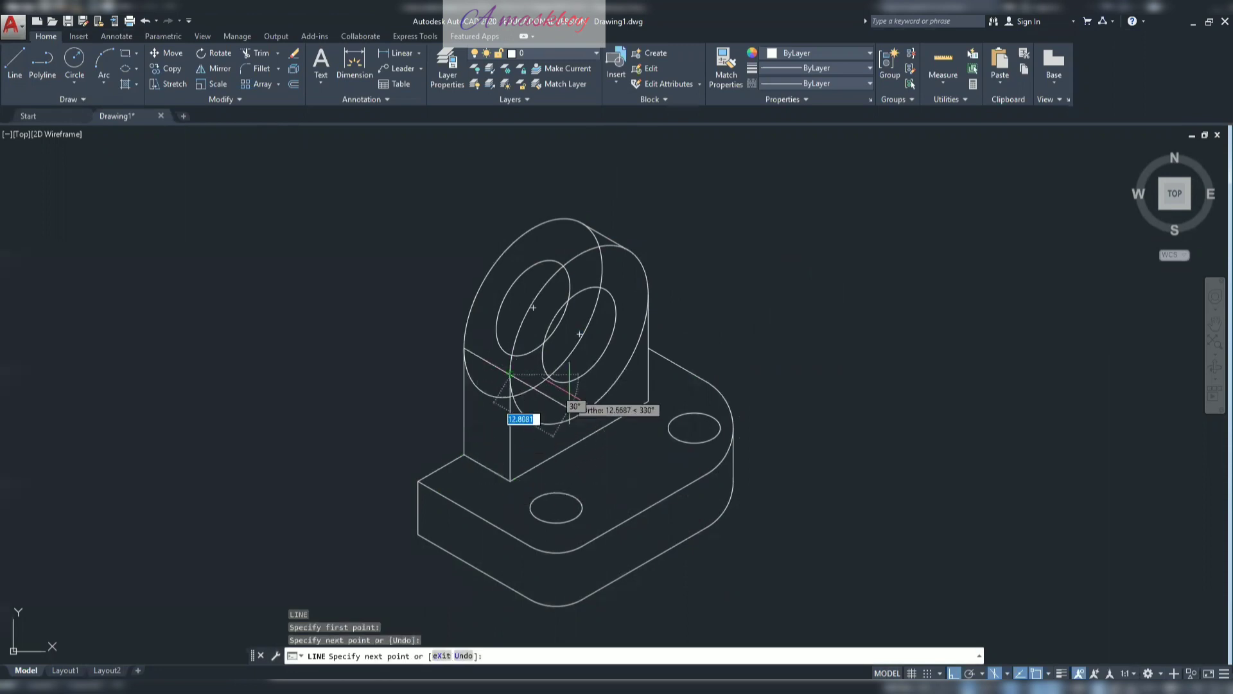
key("Escape")
key("Escape")
- Trim the five hidden arcs from the lug's front circle and back hole
type("tr")
key("Return")
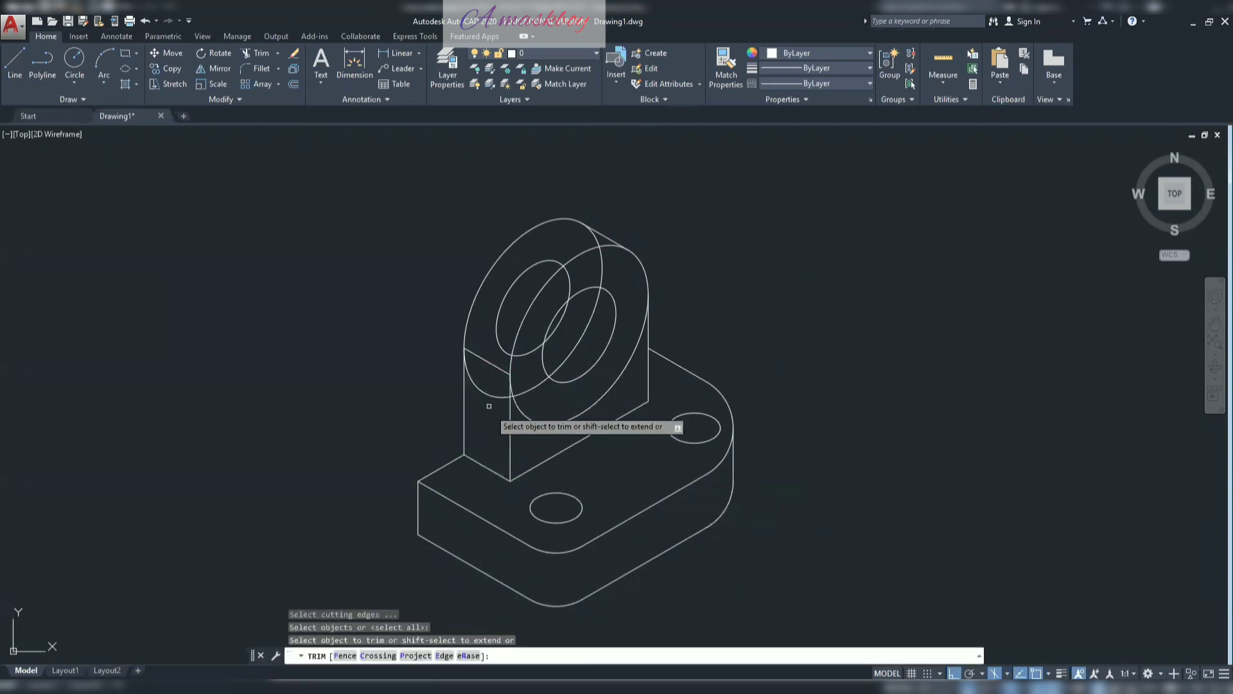
scroll(526, 386, "up", 5)
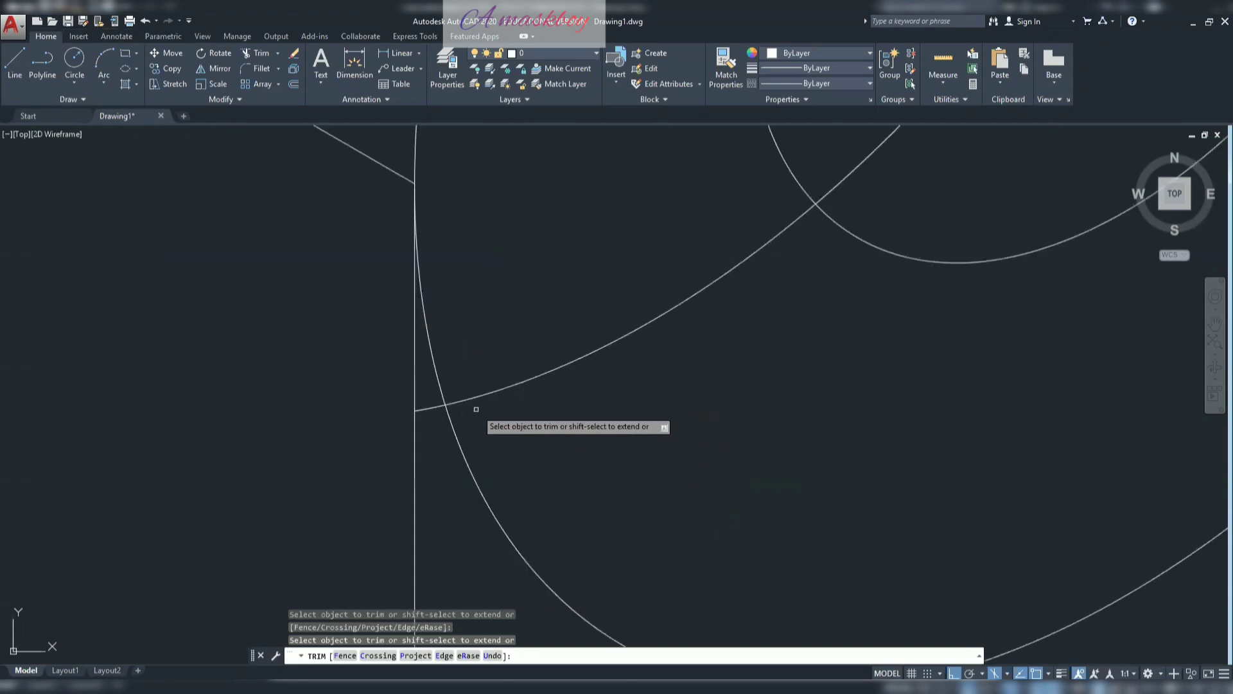
scroll(429, 406, "down", 5)
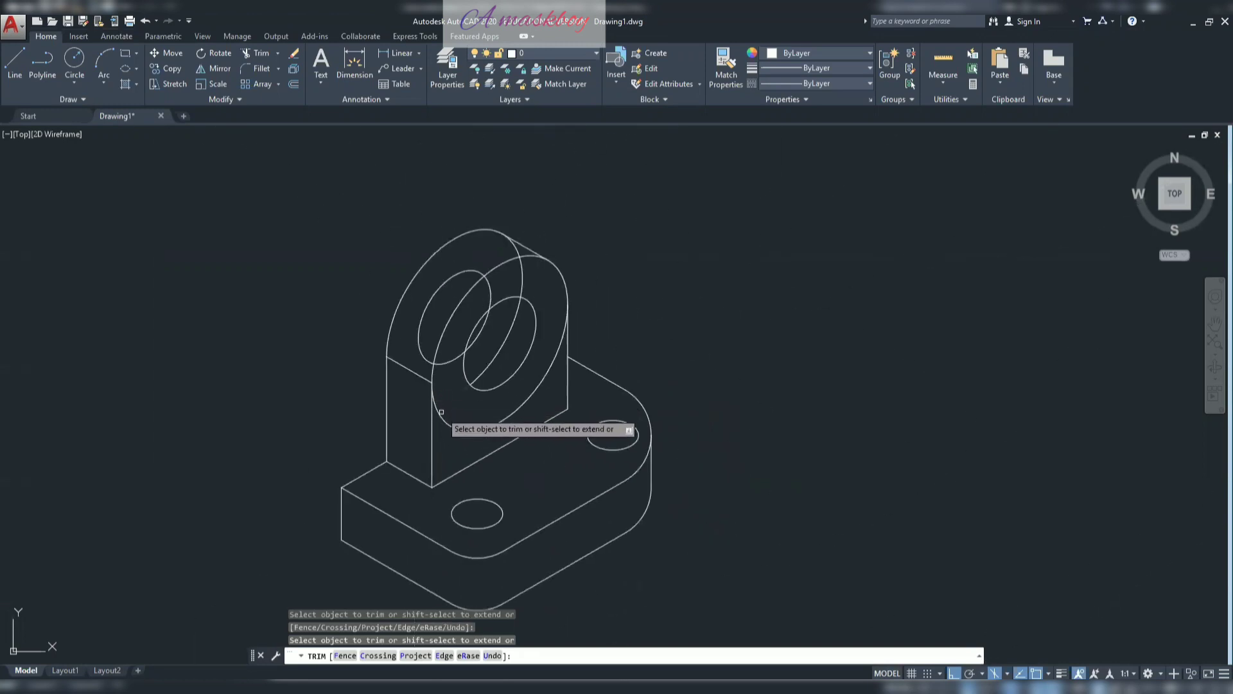
left_click(447, 402)
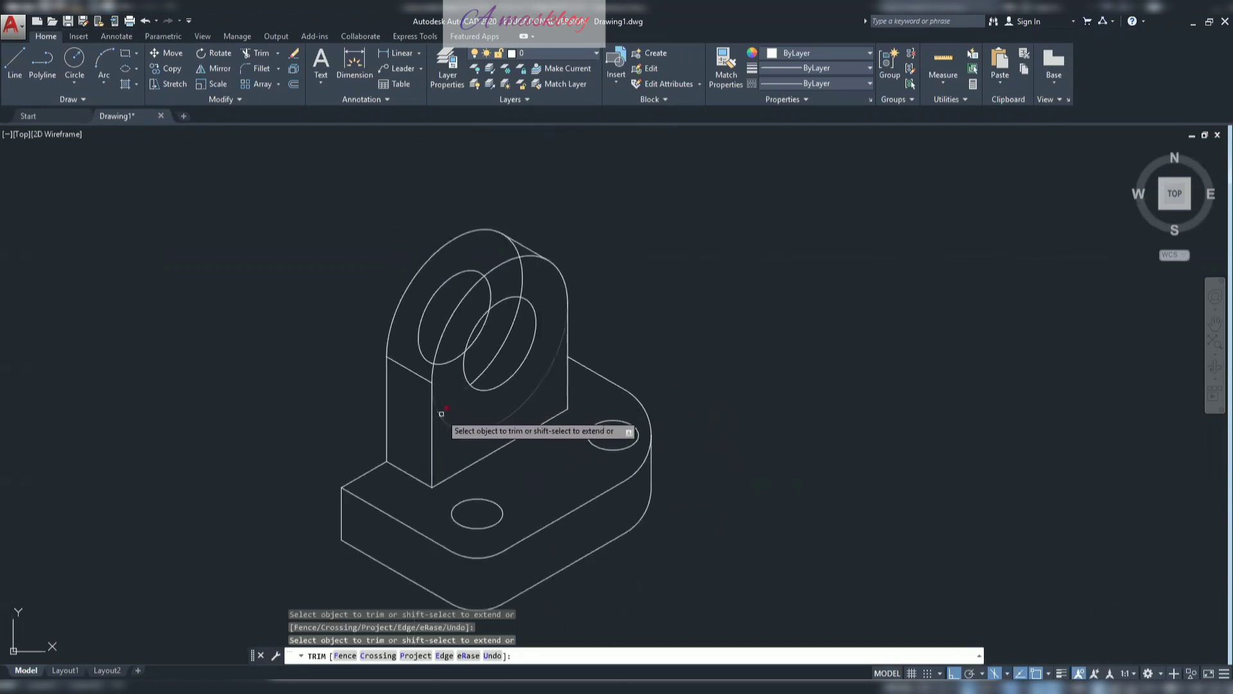
left_click(506, 338)
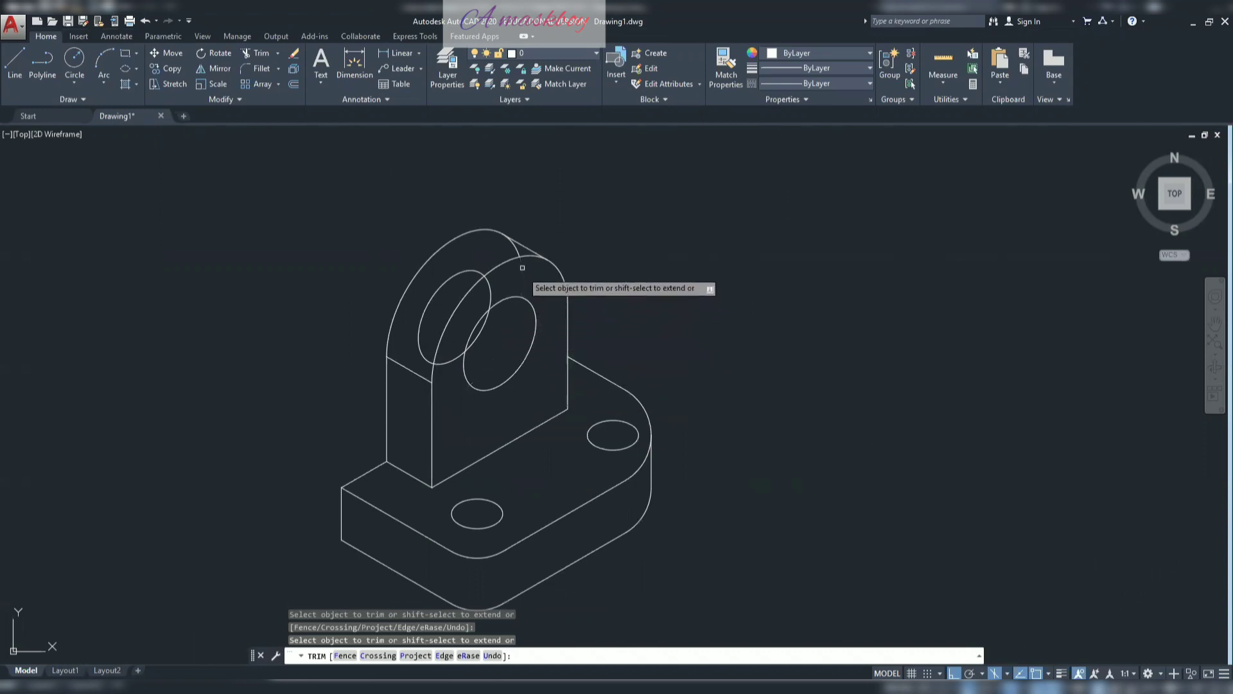
left_click(451, 275)
left_click(491, 289)
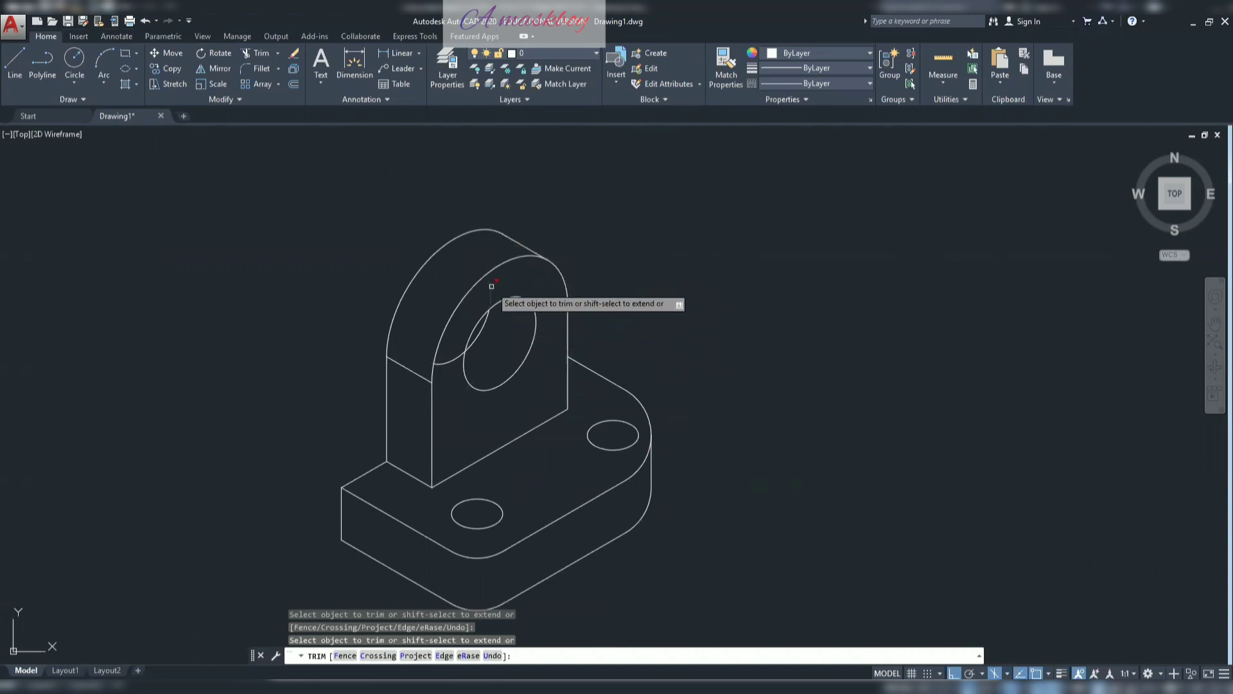
left_click(450, 353)
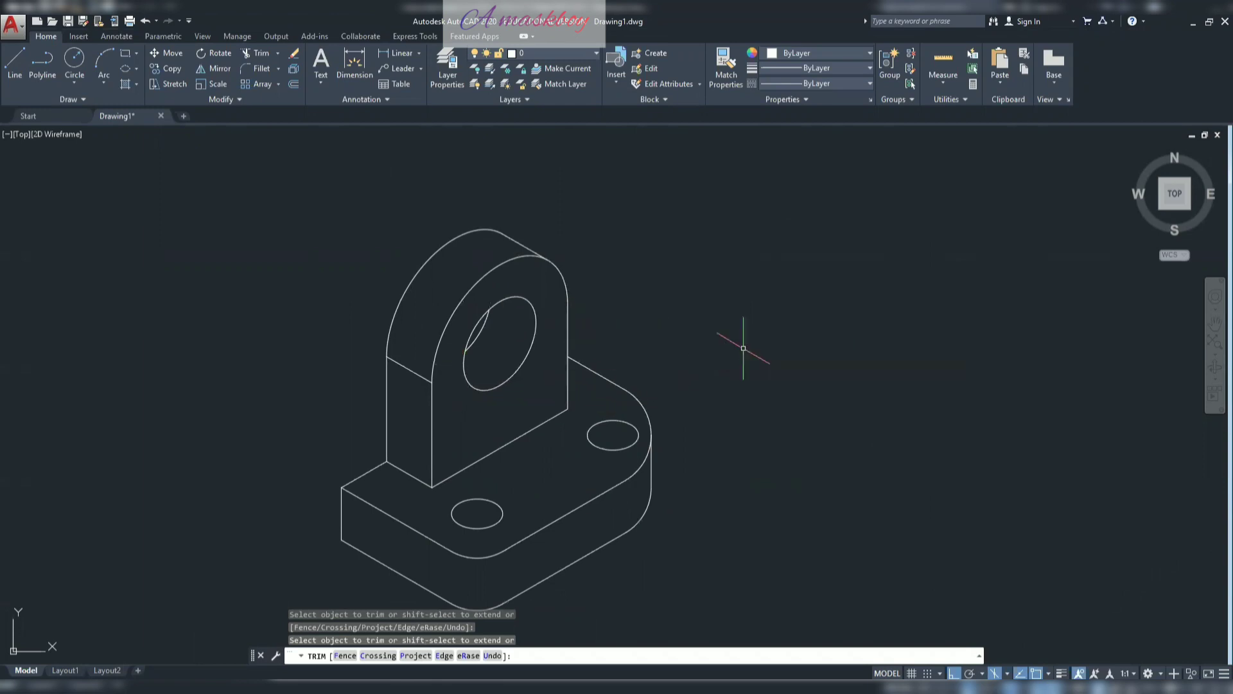
key("Escape")
- Recentre the bracket in view and bring up the reference drawing for comparison
mouse_move(723, 445)
middle_mouse_down()
mouse_move(737, 421)
mouse_move(672, 424)
middle_mouse_up()
key("Escape")
key("Escape")
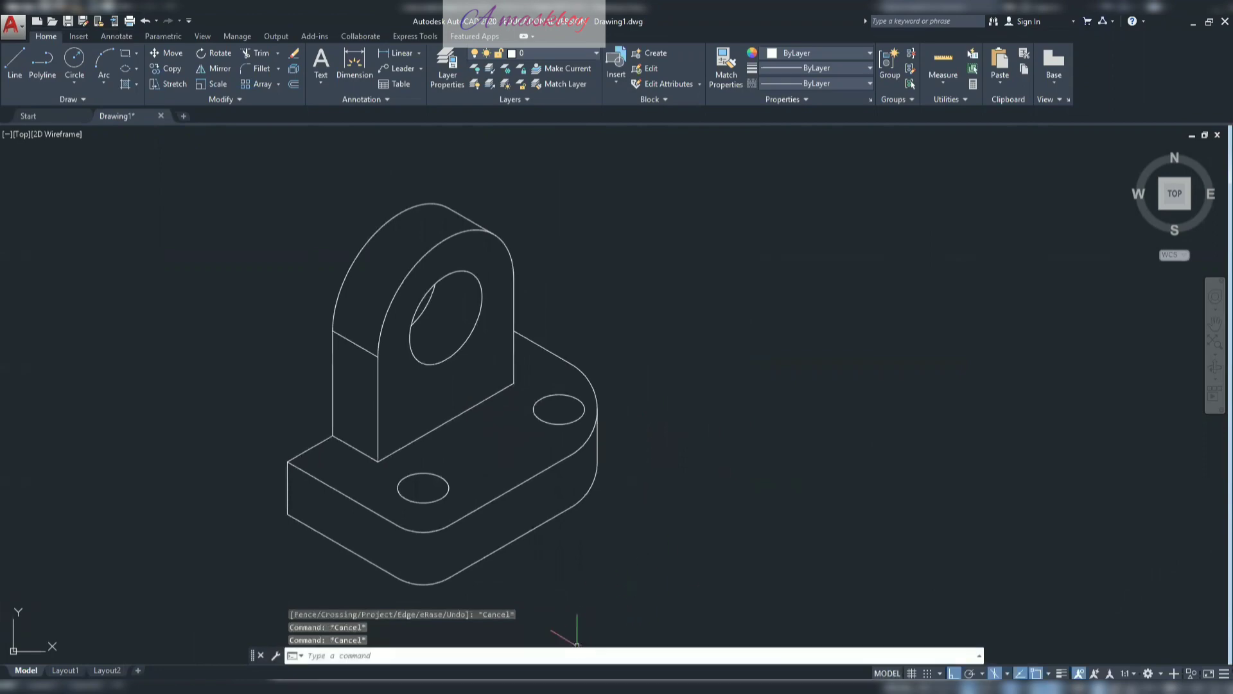
scroll(825, 462, "up", 2)
middle_click_drag(826, 463, 1123, 446)
scroll(719, 442, "down", 2)
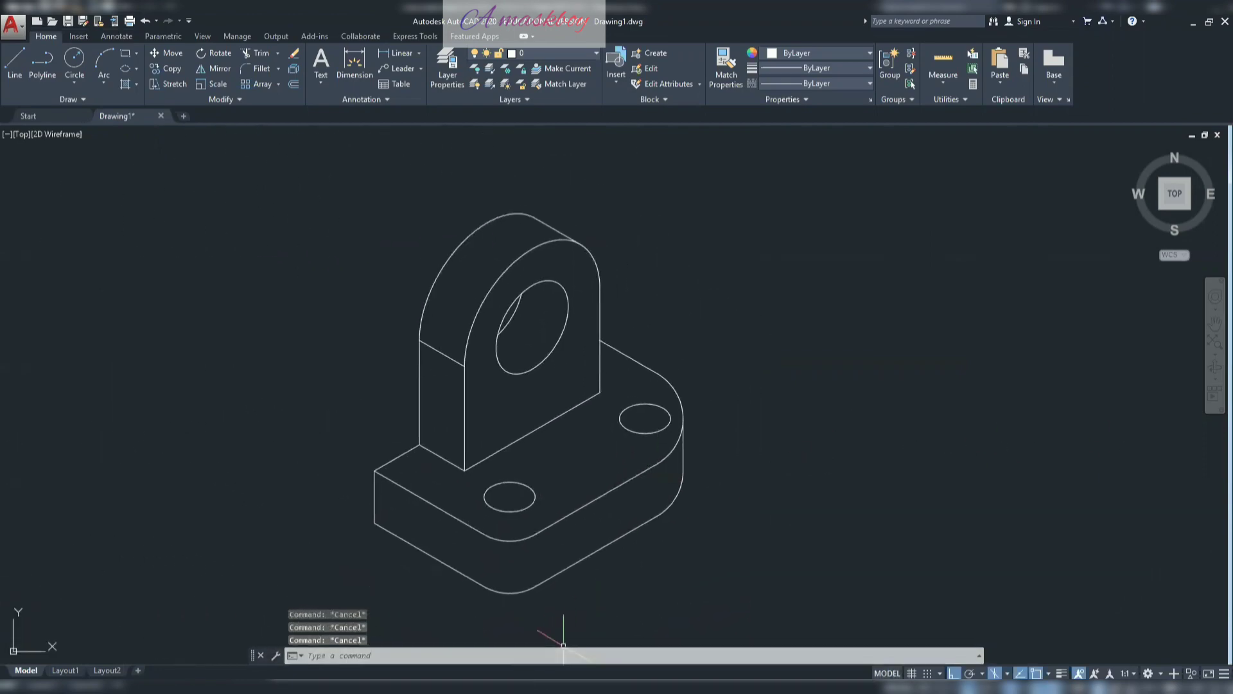
key("alt+Tab")
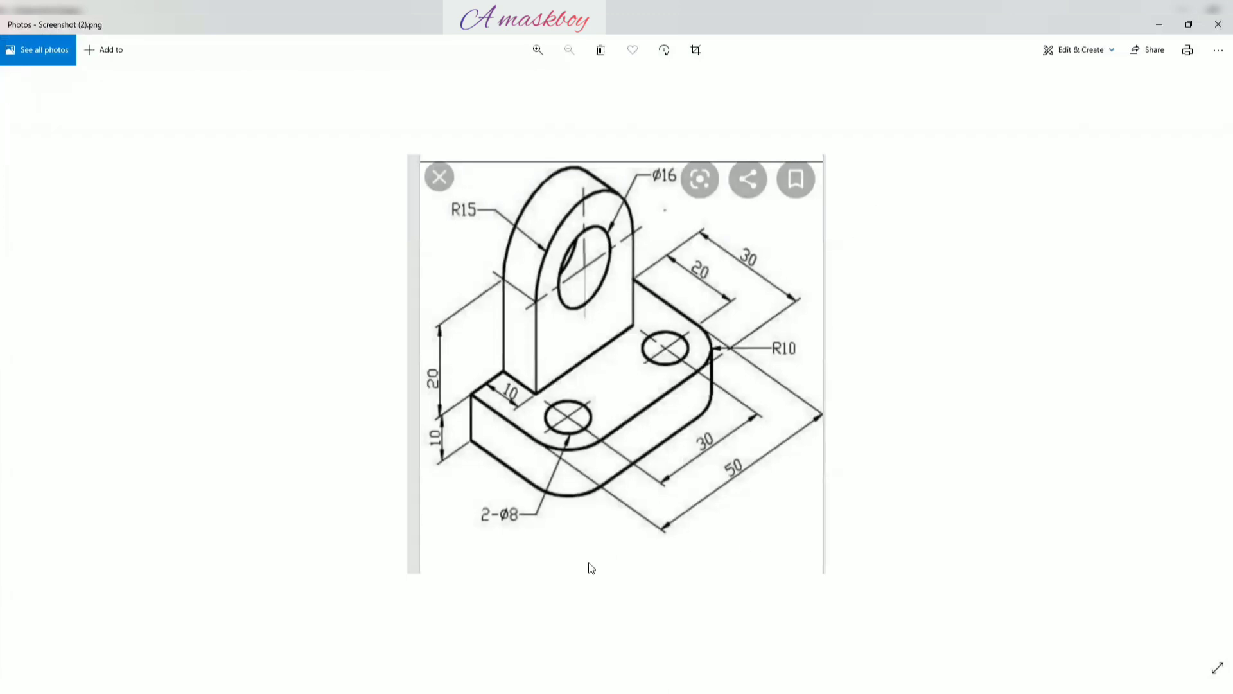
- Close the Screenshot (2).png reference in Photos to return to the AutoCAD model
left_click(583, 686)
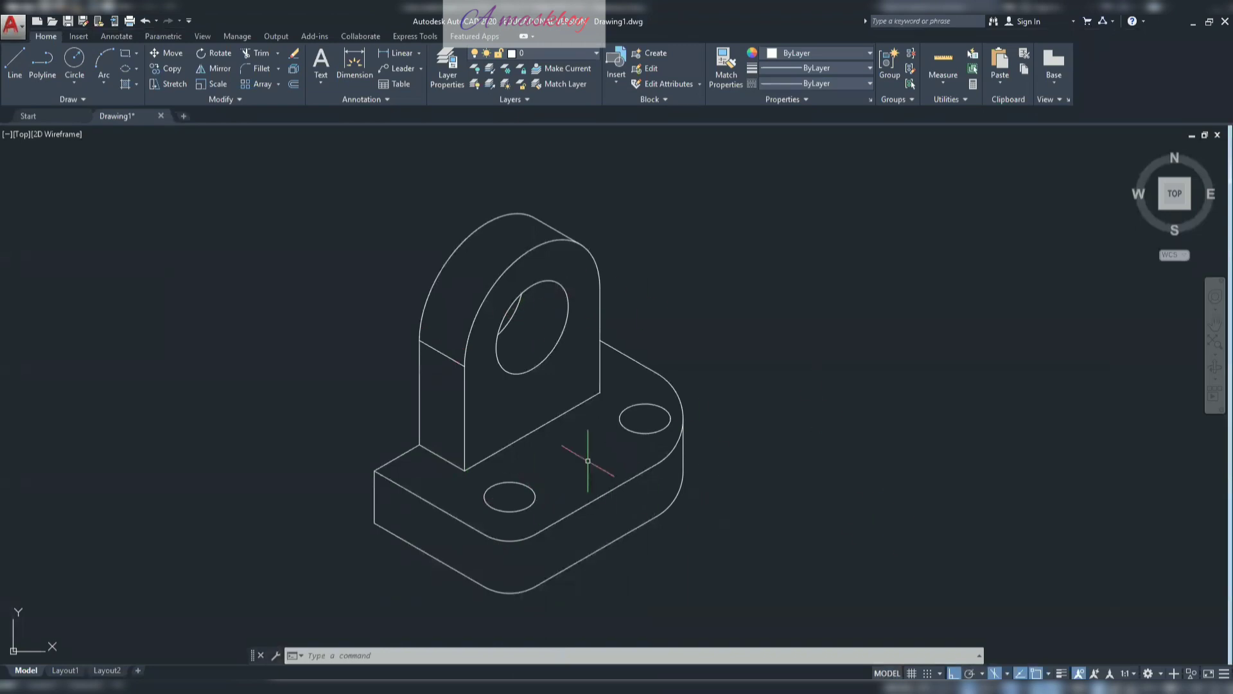
- Make two abandoned attempts at an axis ellipse and an isocircle beside the bracket
left_click(134, 68)
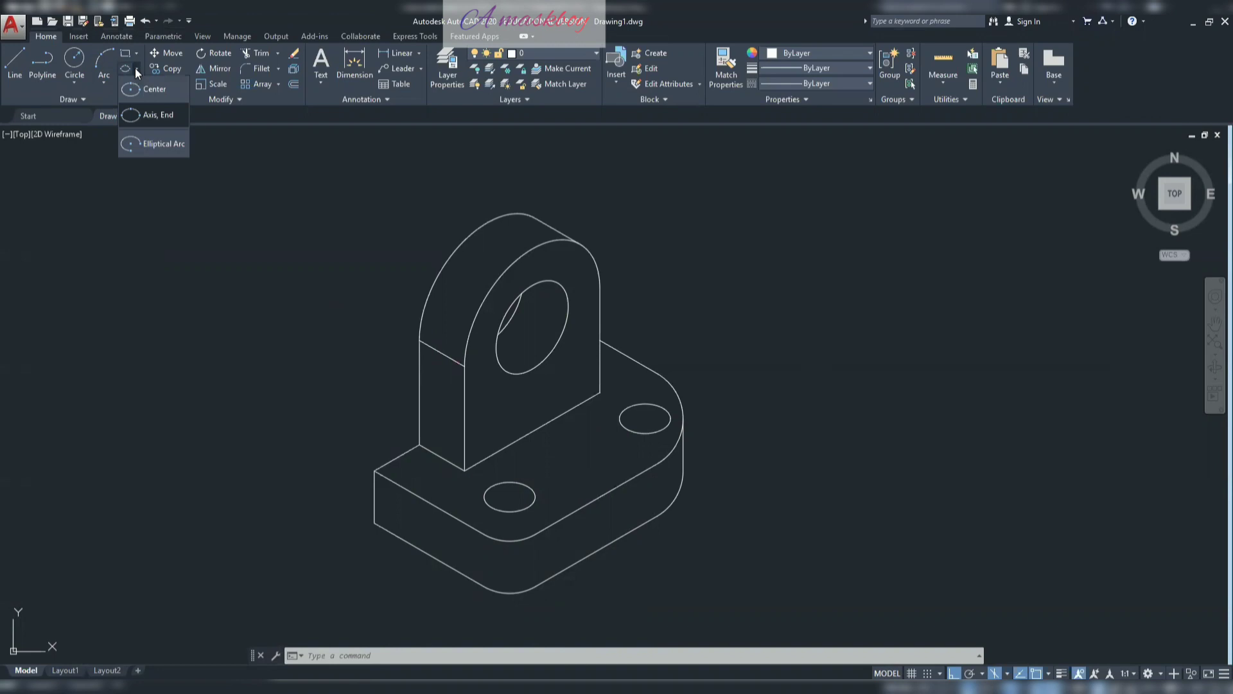
left_click(175, 114)
left_click(826, 365)
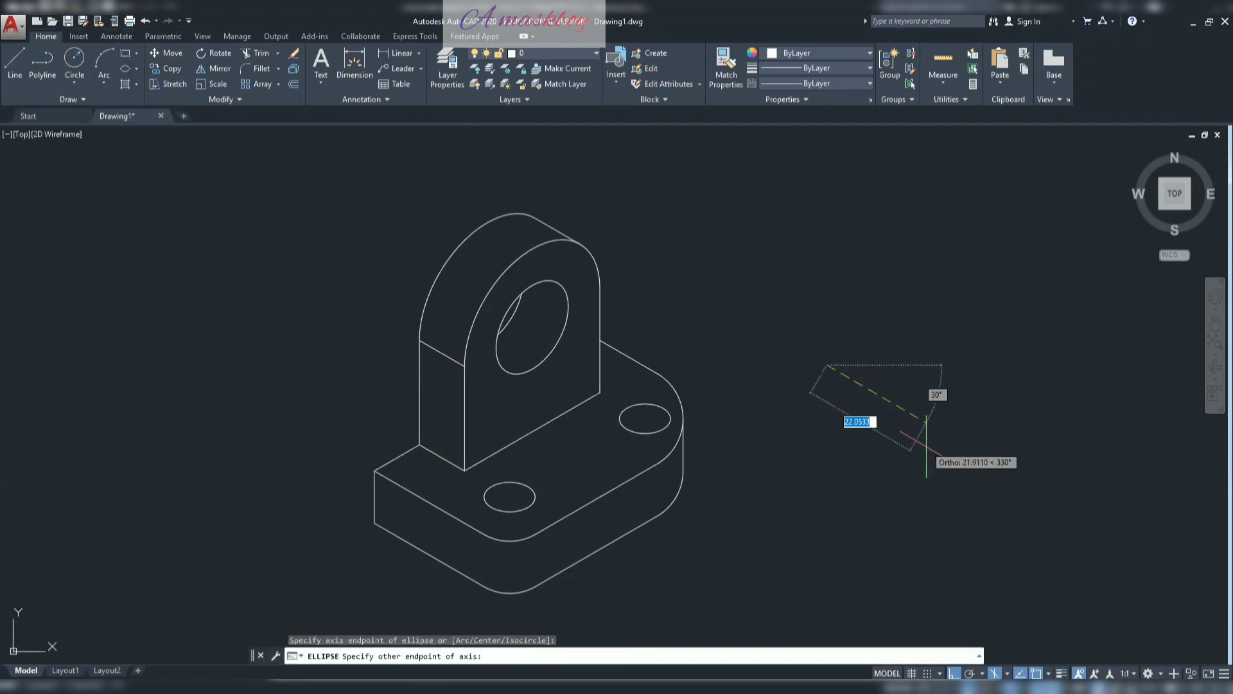
key("Escape")
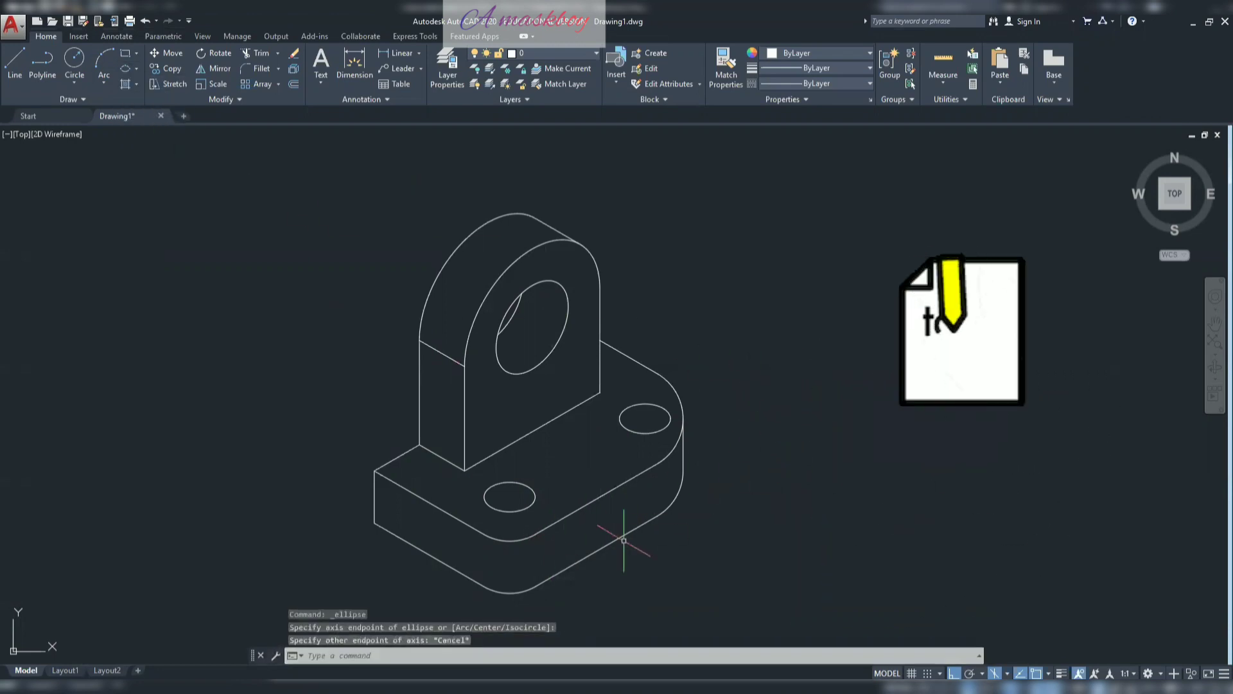
key("Return")
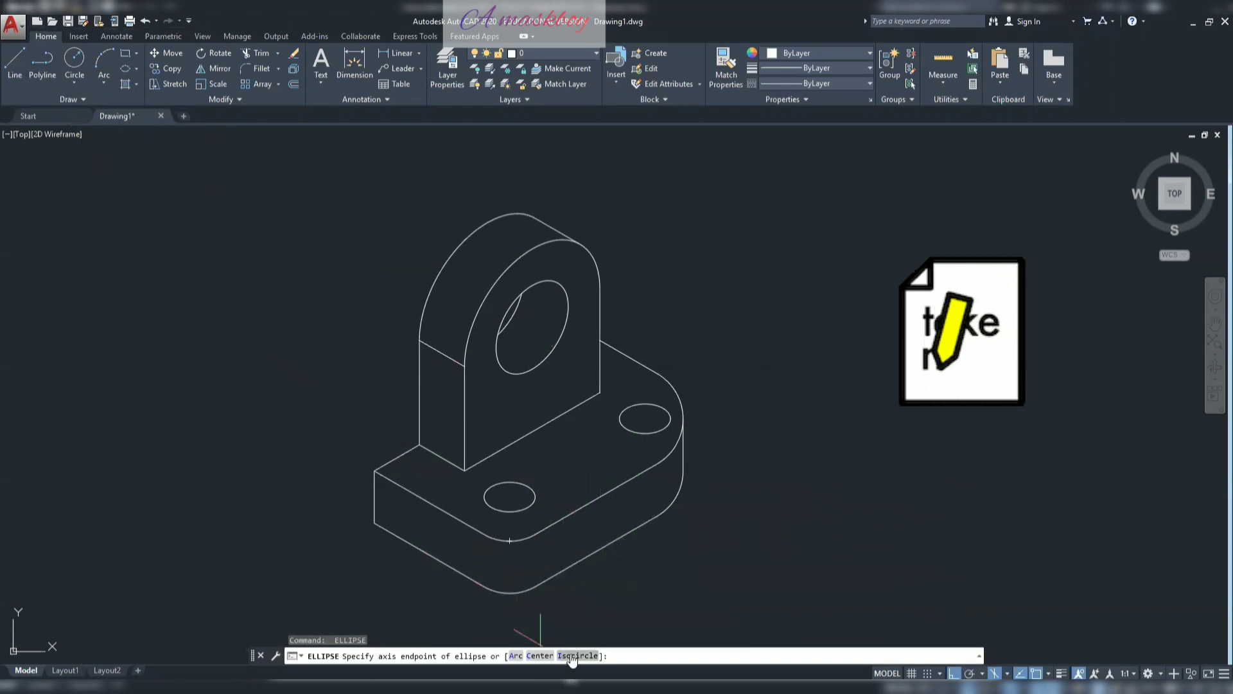
left_click(579, 654)
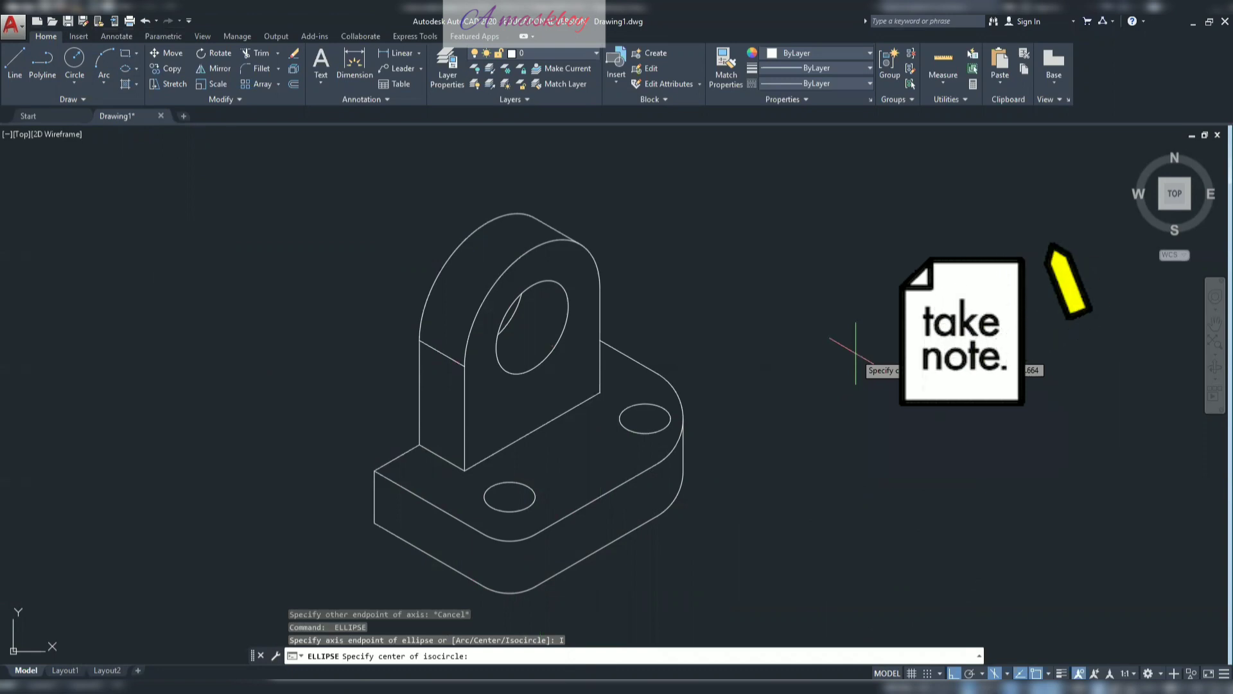
left_click(855, 354)
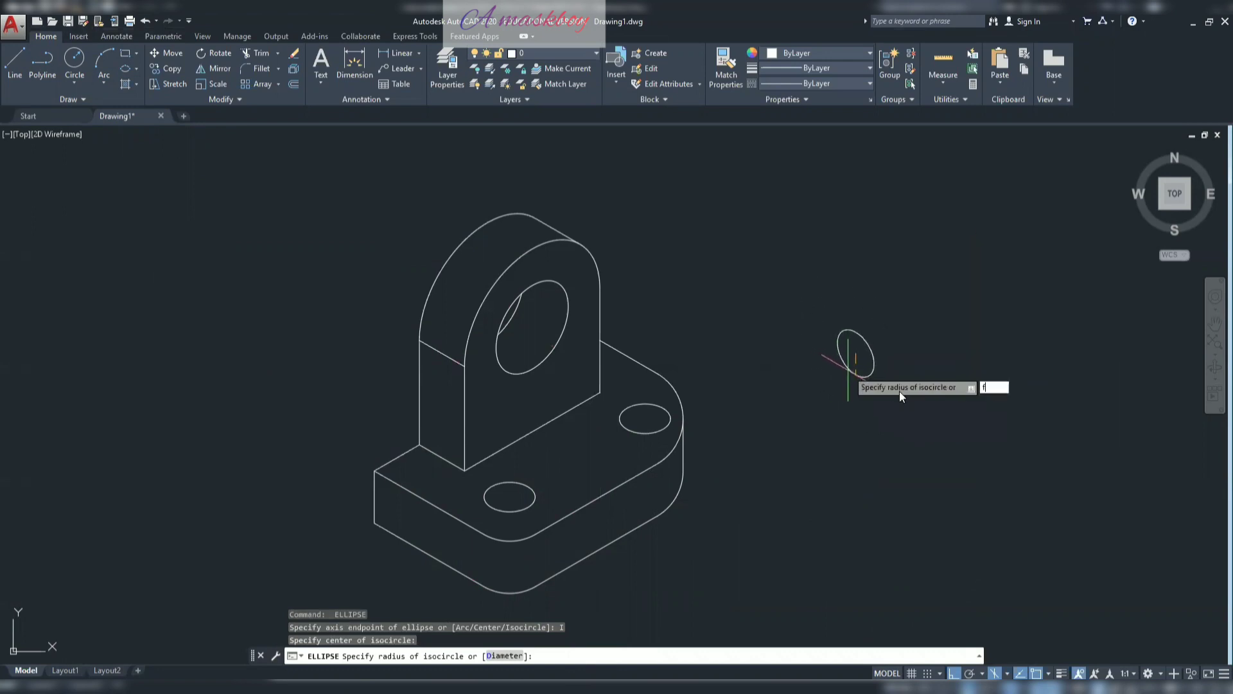
key("BackSpace")
key("Escape")
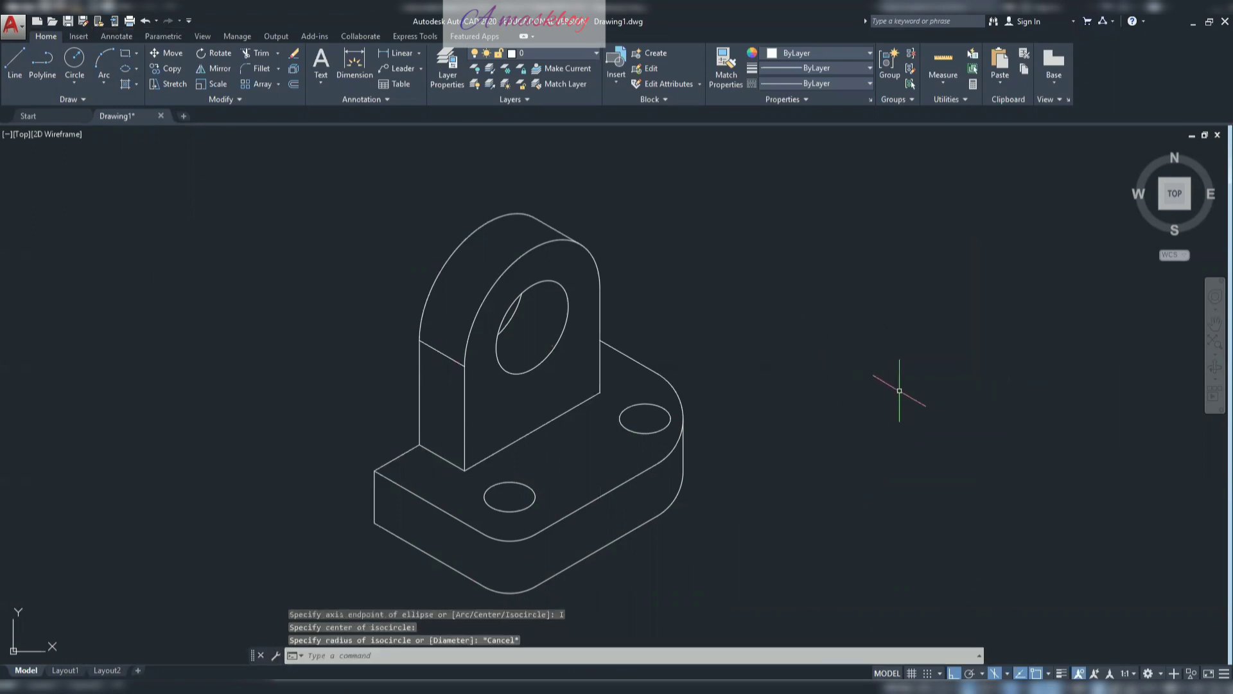
- Draw an isocircle right of the bracket on the Top isoplane, cycled with F5
key("Return")
type("i")
key("Return")
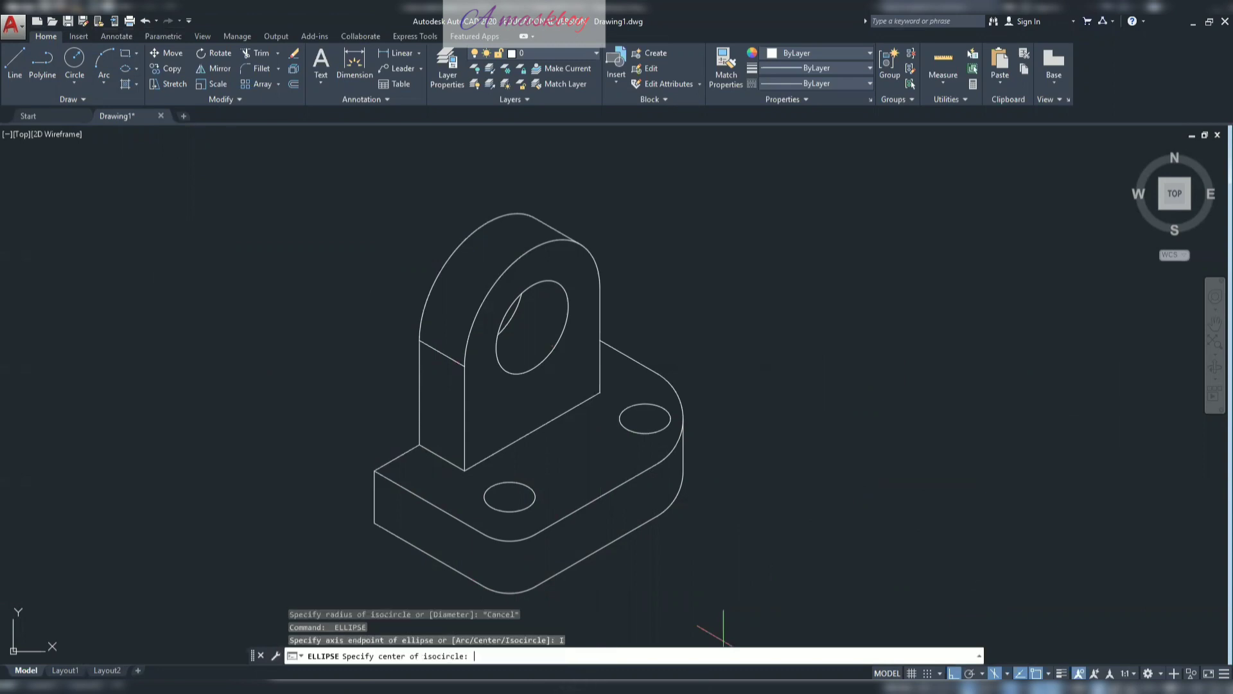
left_click(850, 357)
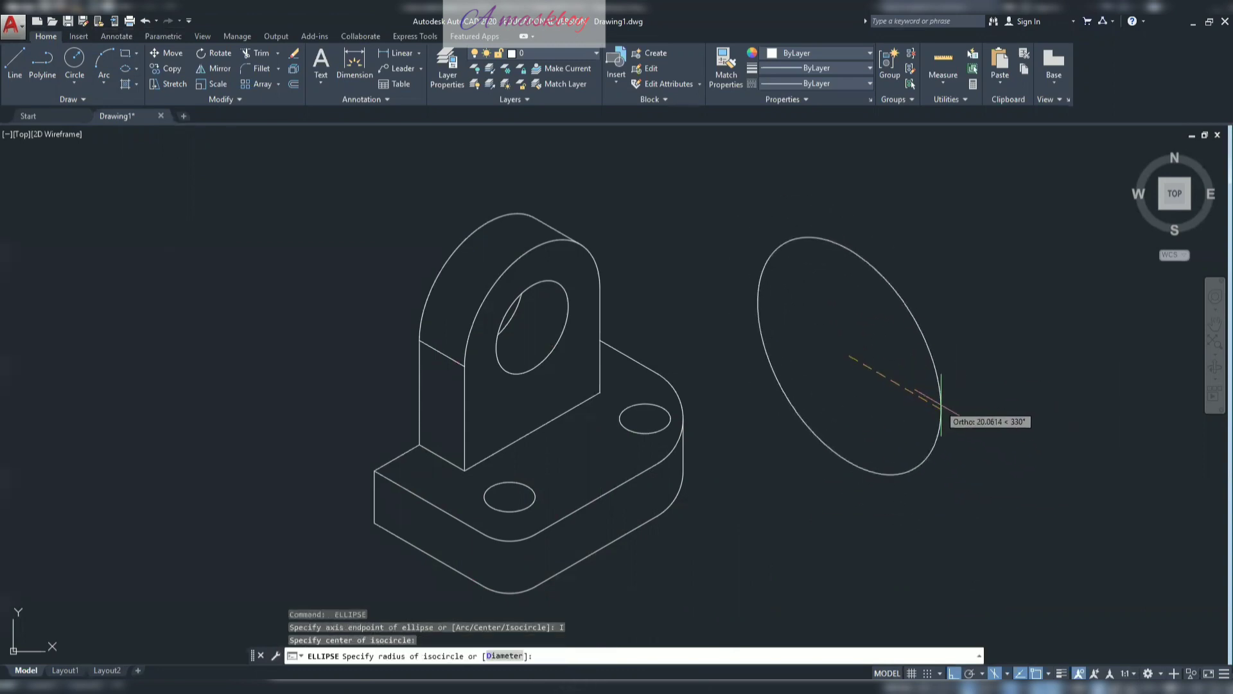
key("F5")
key("F5")
key("F5")
key("F5")
key("F5")
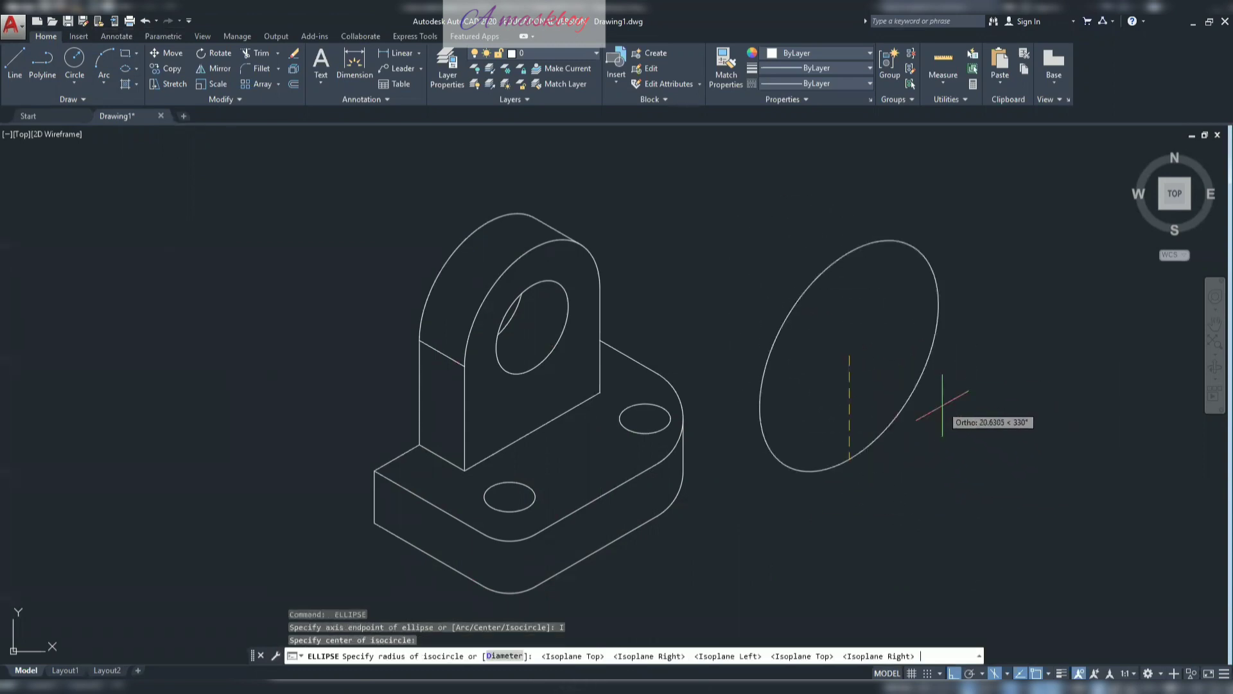
key("F5")
key("F5")
key("F5")
key("F5")
key("F5")
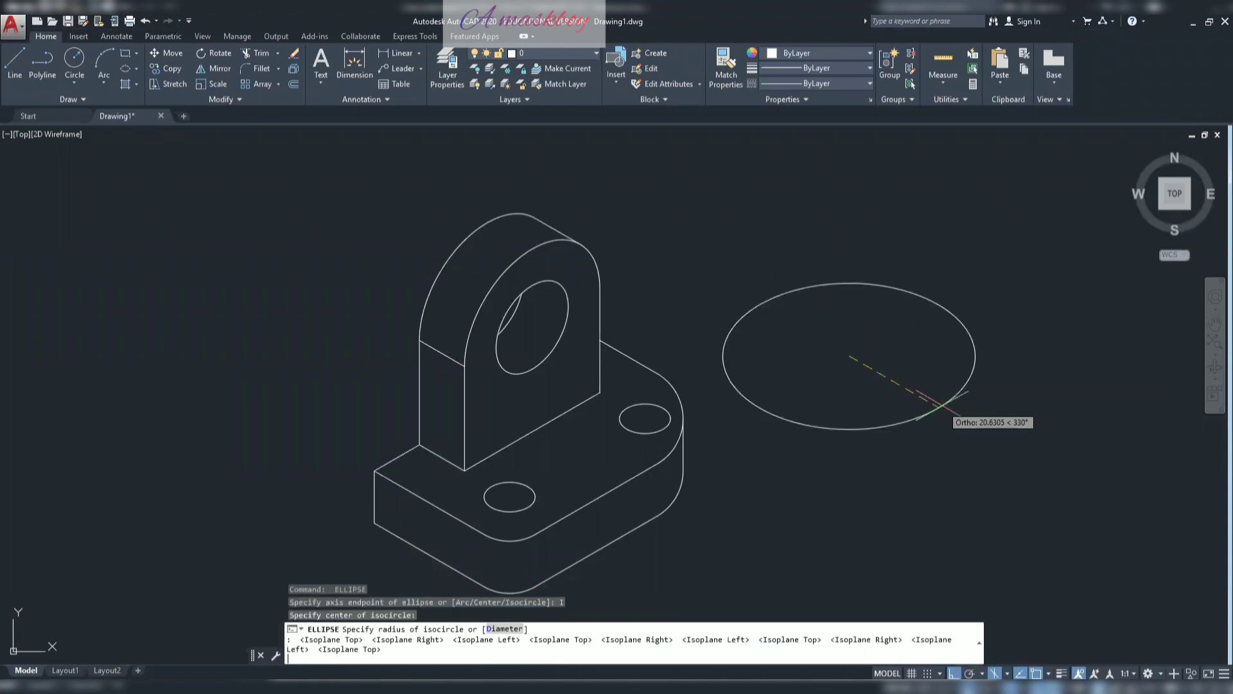
left_click(949, 374)
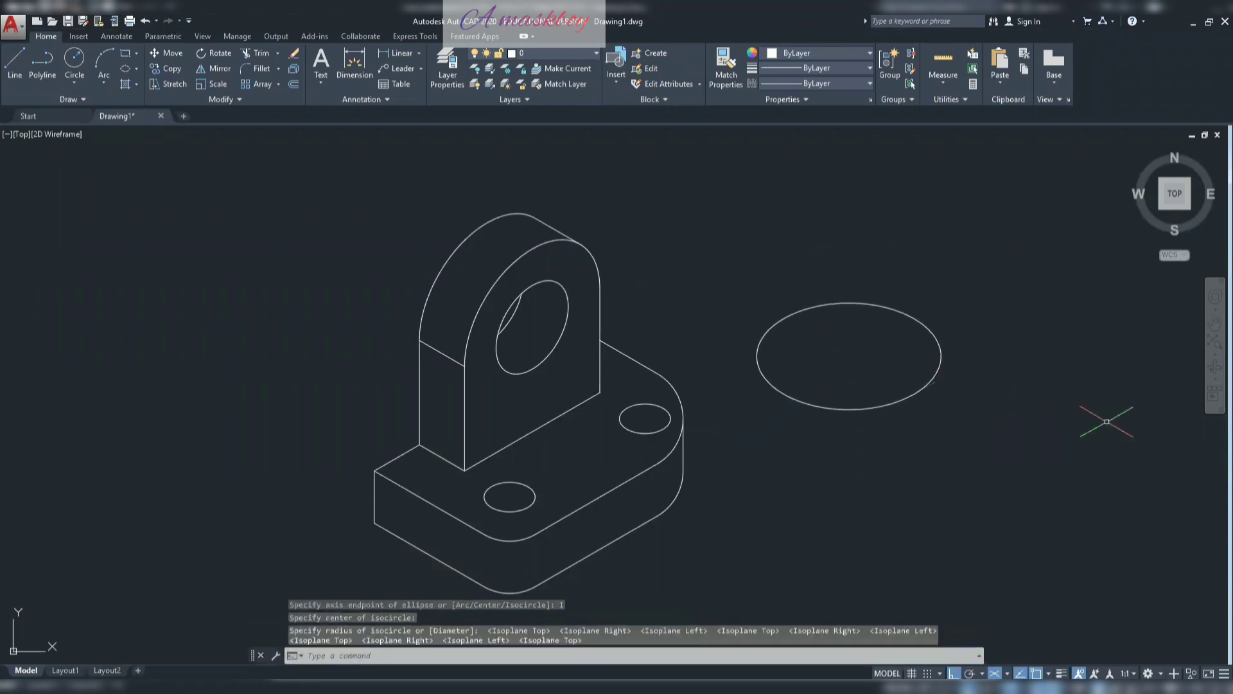